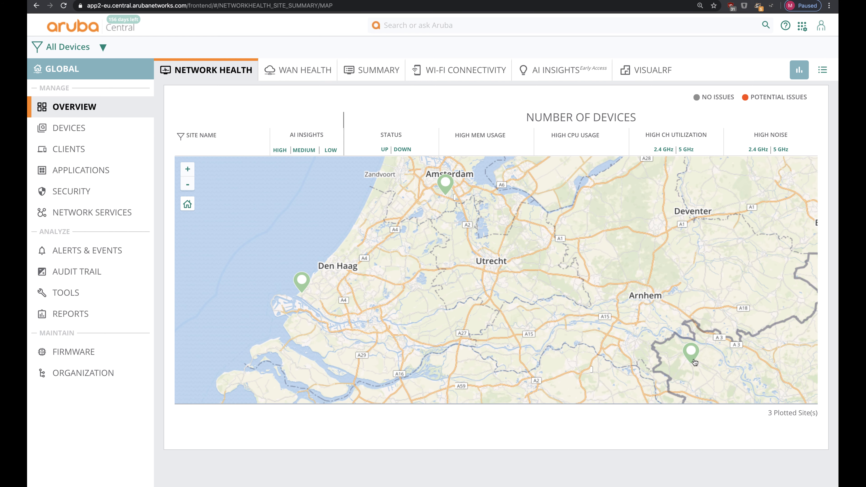
Step: Show the ABC-MICROBRANCH1 site's health summary from the map, then open the All Devices group/site filter list
left_click(691, 353)
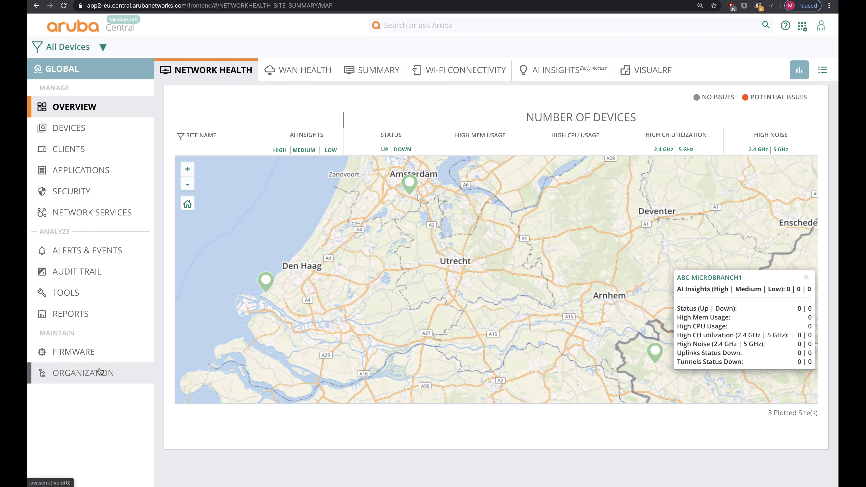
left_click(70, 60)
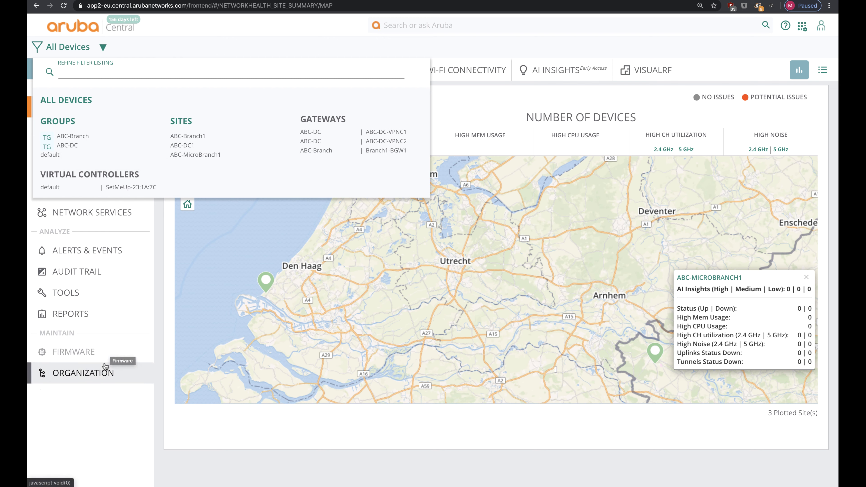
Step: From Organization > Groups, start a new group named ABC-MicroBranch
left_click(101, 375)
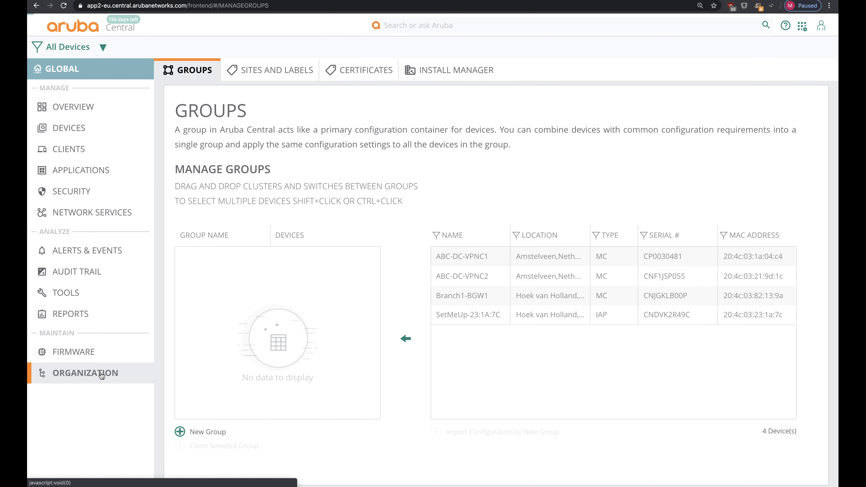
left_click(191, 429)
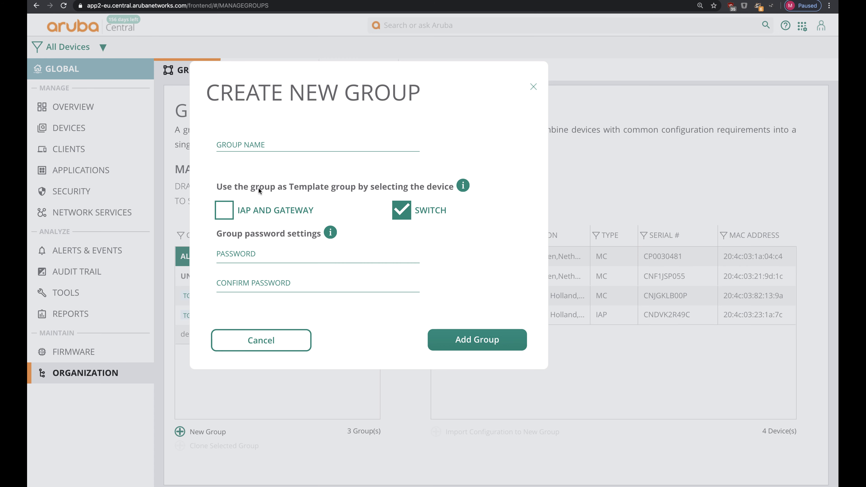
left_click(253, 145)
type("ABC-")
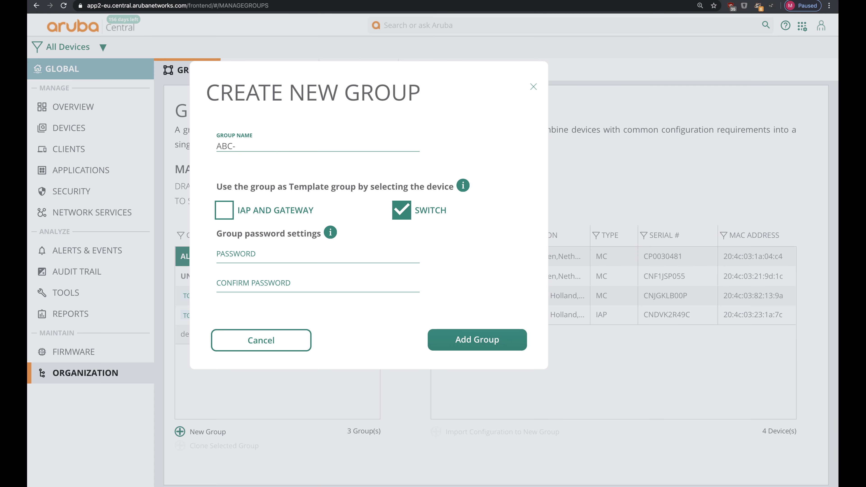
type("MicroBranch")
Step: Enter and confirm the group password, then add the ABC-MicroBranch group
key("Tab")
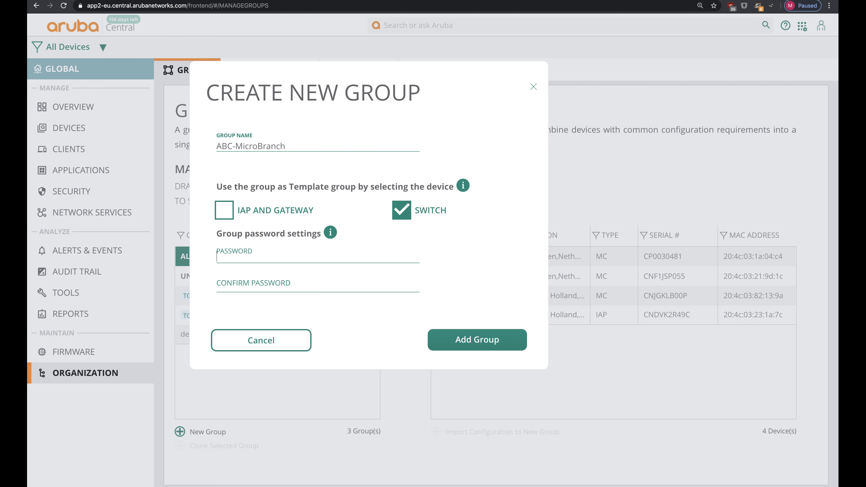
type("*********")
key("Tab")
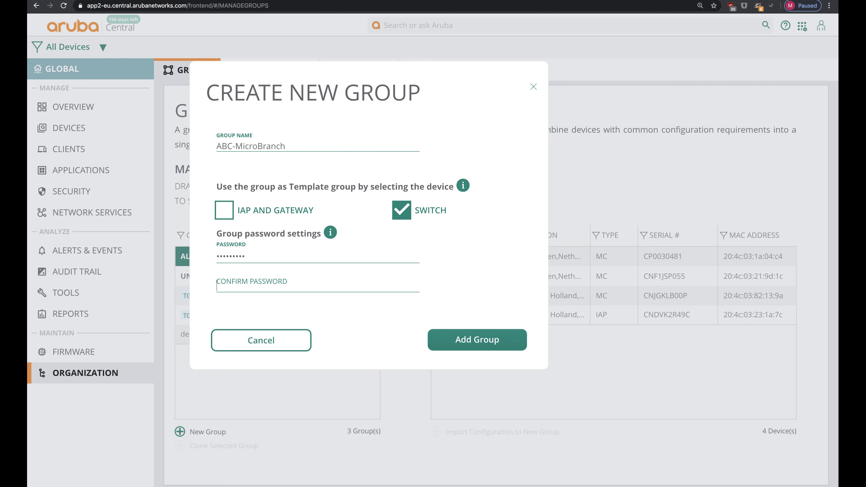
type("*********")
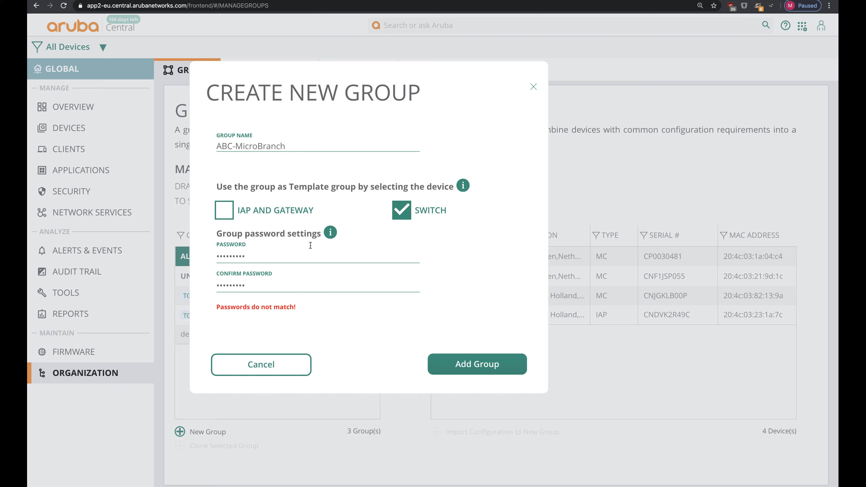
left_click(311, 249)
type("*******")
key("Tab")
type("*********")
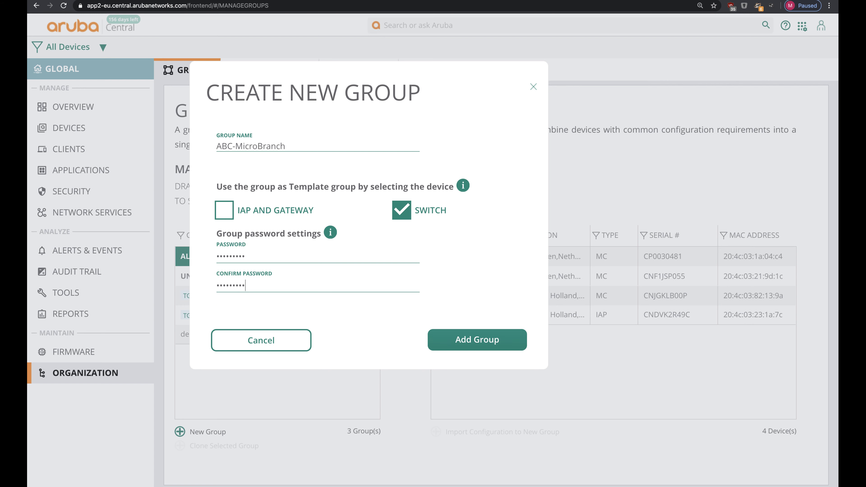
left_click(477, 339)
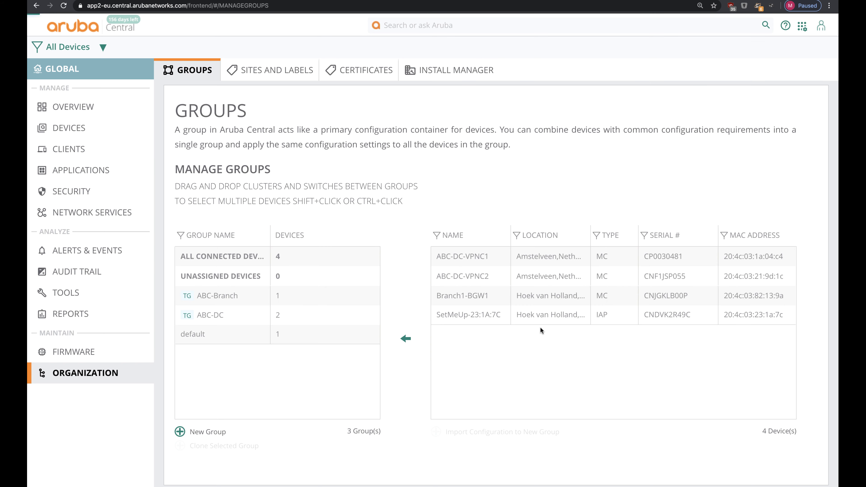
Step: Drag access point SetMeUp-23:1A:7C from default into ABC-MicroBranch and confirm the move
left_click(500, 314)
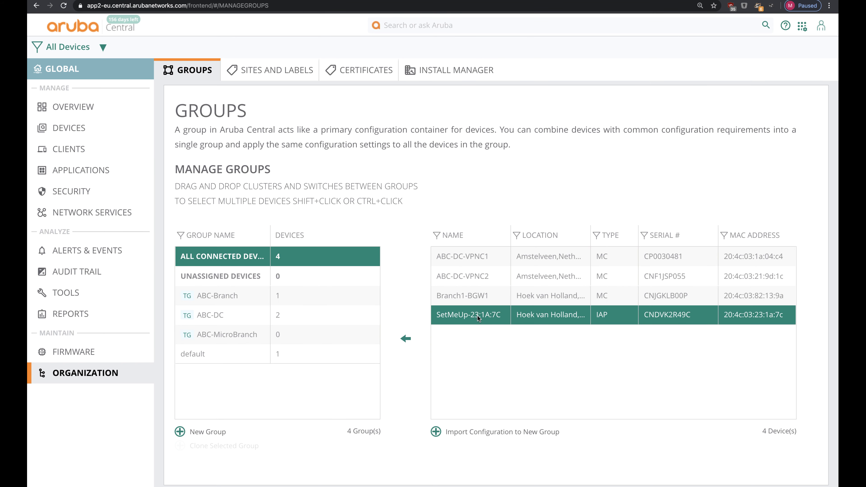
left_click_drag(490, 316, 302, 355)
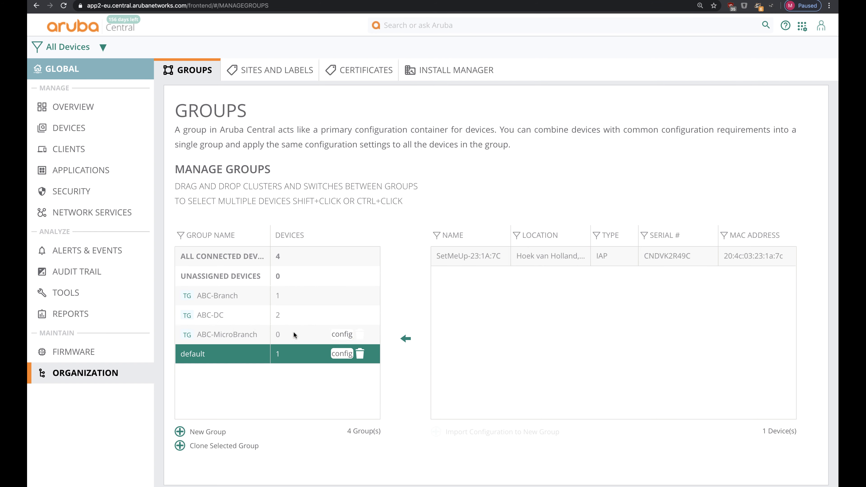
left_click(481, 255)
left_click_drag(476, 249, 287, 334)
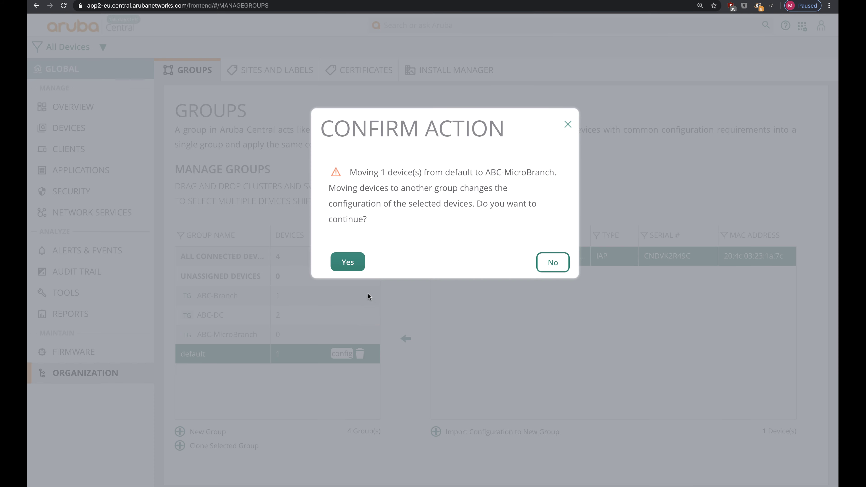
left_click(348, 263)
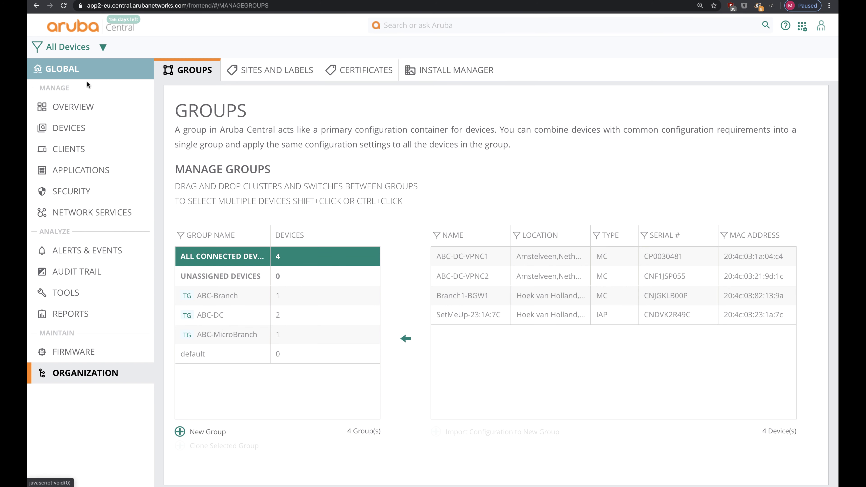
left_click(91, 52)
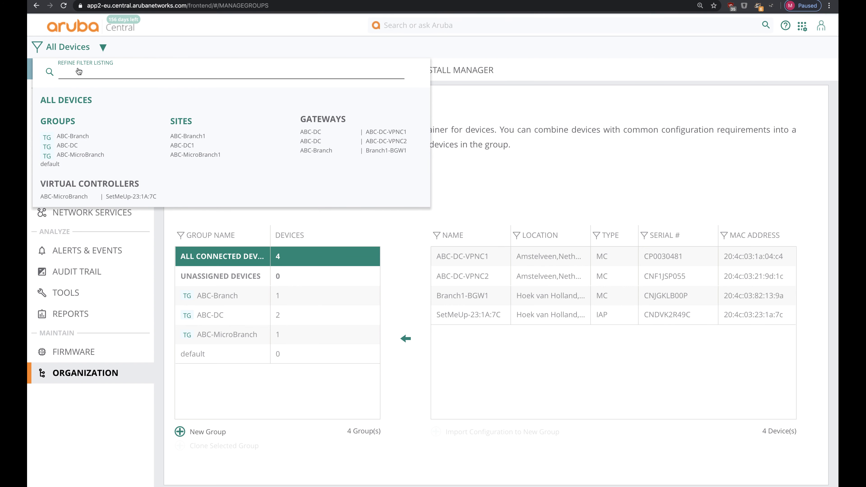
Step: Filter to ABC-MicroBranch and open its access points' advanced SYSTEM configuration tab
left_click(79, 157)
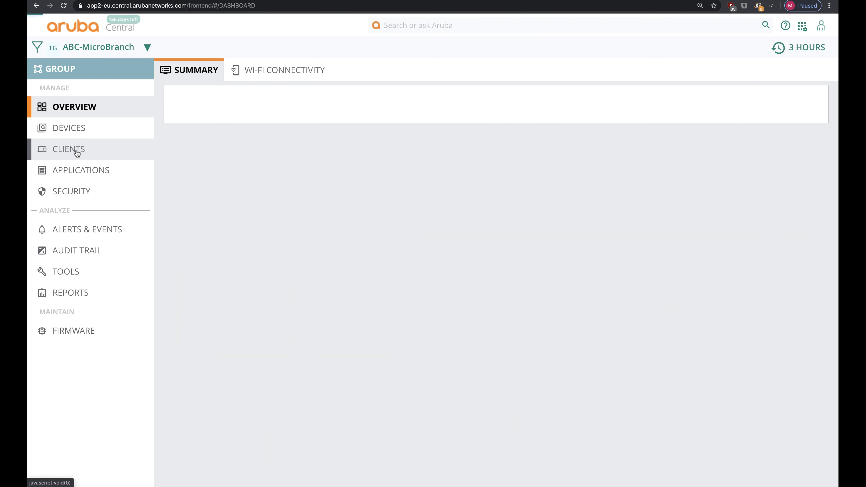
left_click(81, 132)
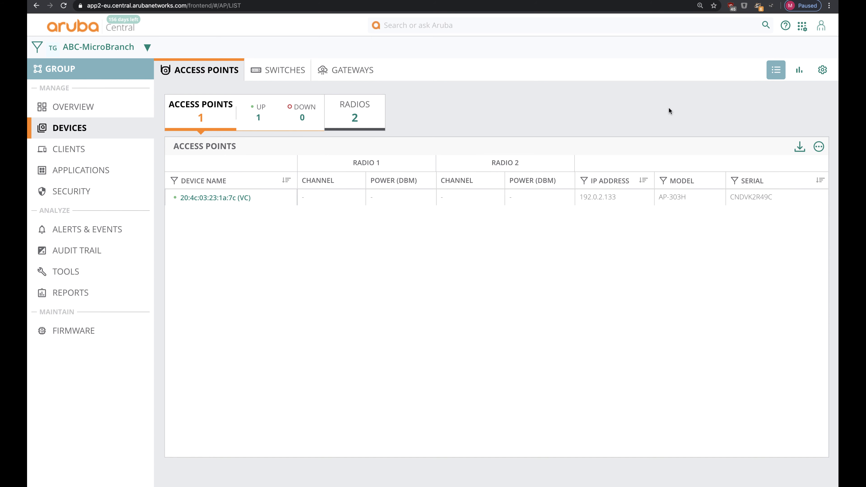
left_click(821, 71)
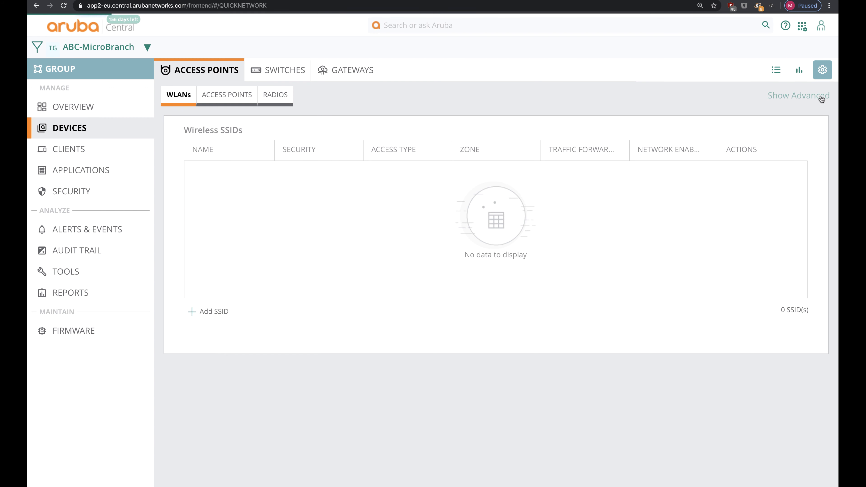
left_click(821, 98)
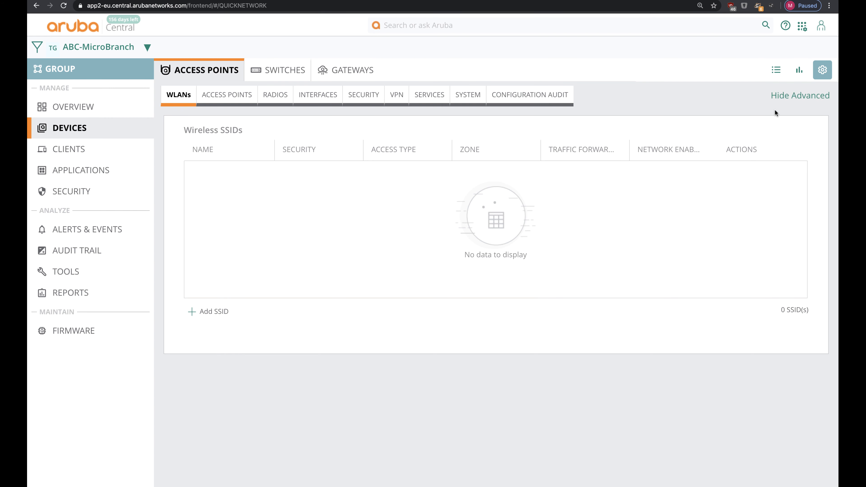
left_click(469, 96)
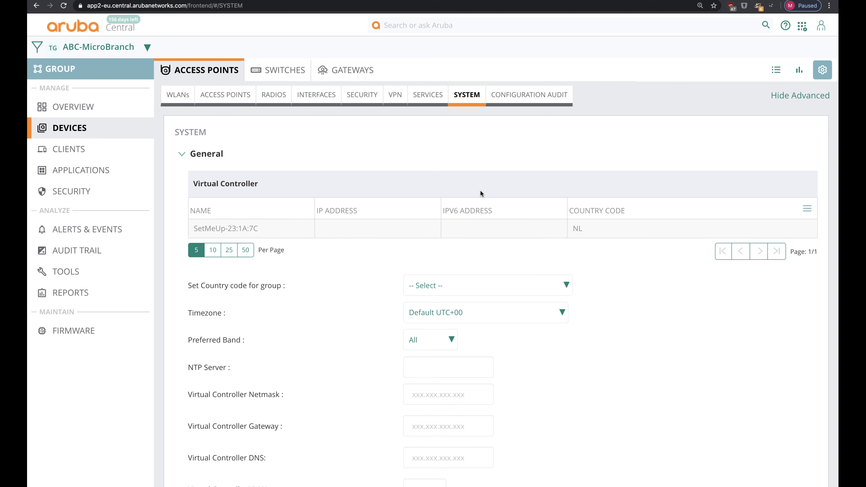
Step: Set the country code to NL and the timezone to Amsterdam UTC+01
mouse_move(441, 235)
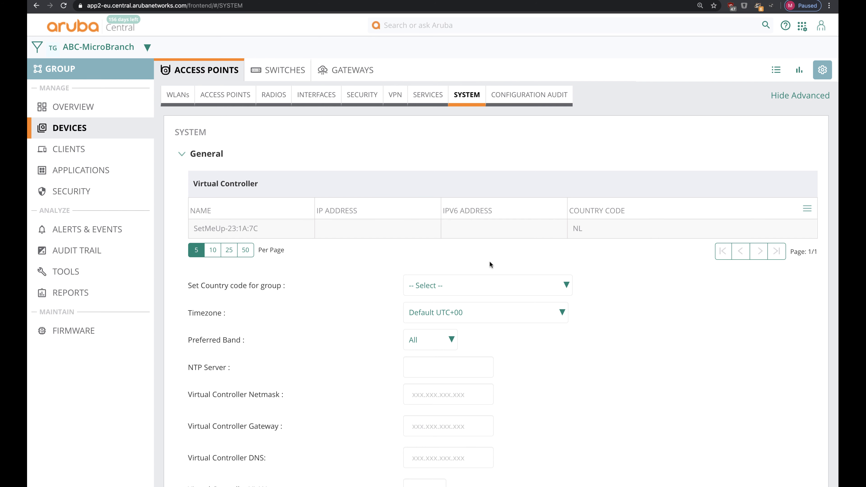
left_click(482, 288)
type("nl")
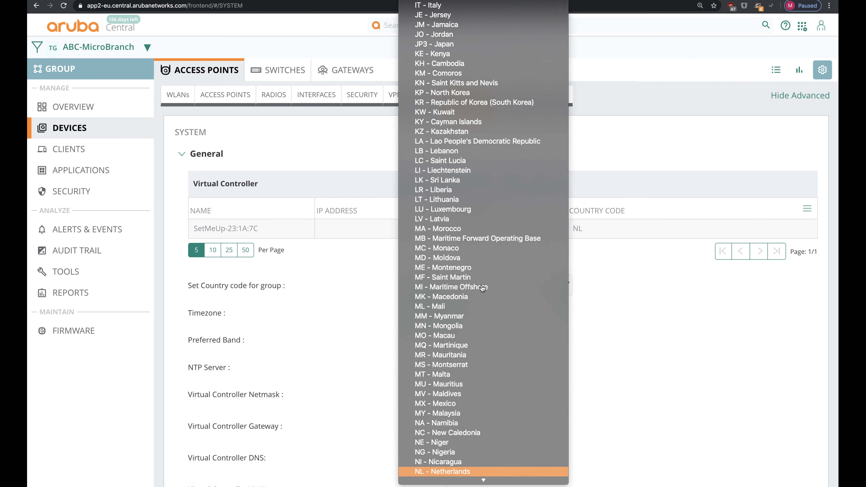
key("Return")
left_click(448, 322)
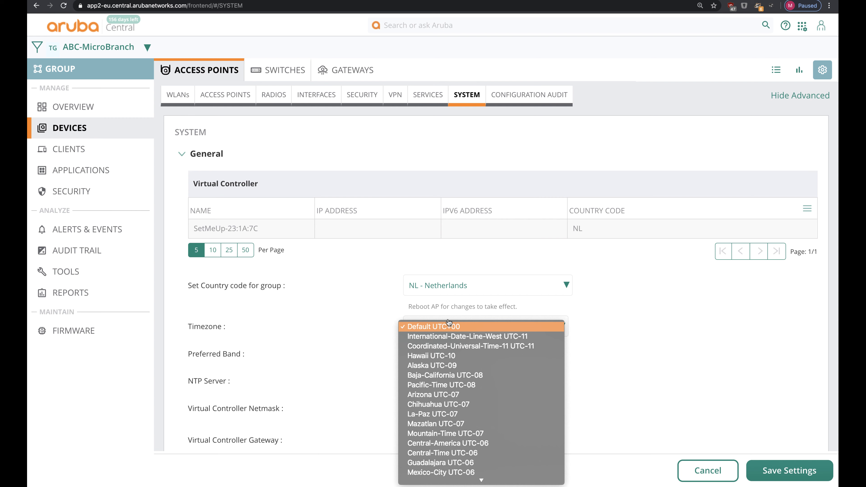
type("amsterdam")
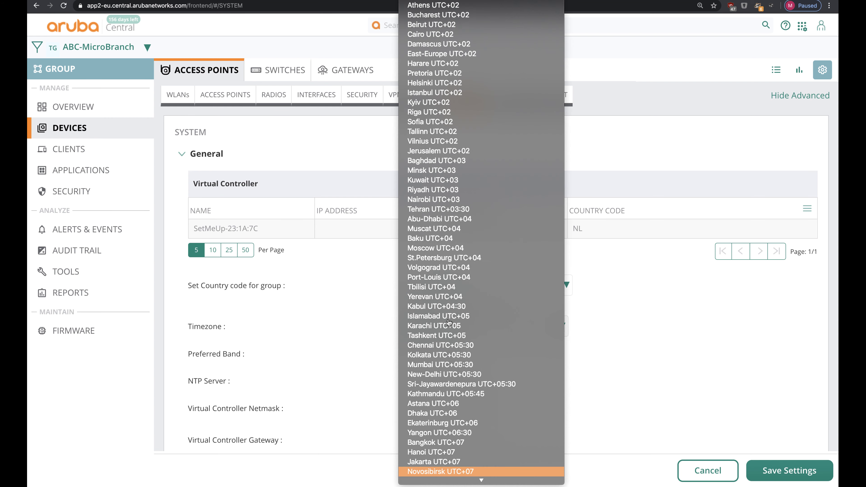
key("Return")
Step: Enter NTP server 0.nl.pool.ntp.org, enable URL Visibility, and save the settings
scroll(581, 385, "down", 3)
key("Tab")
key("Tab")
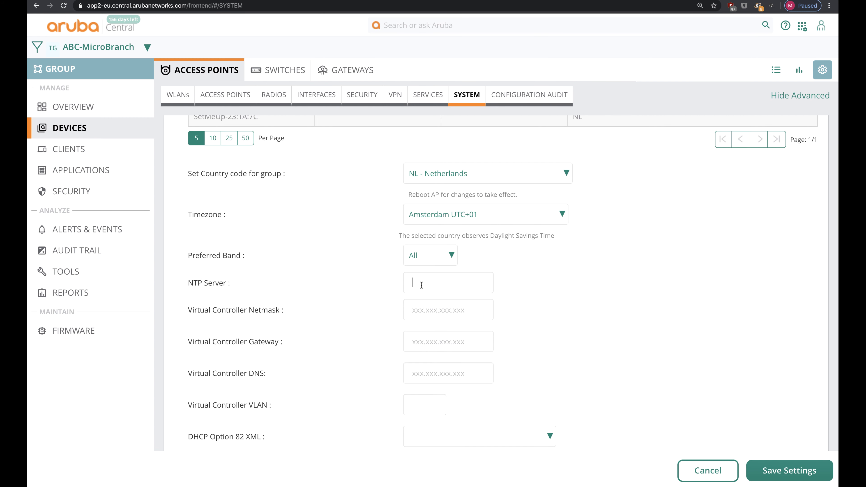
type("0.nl.pool.ntp.org")
scroll(575, 356, "down", 20)
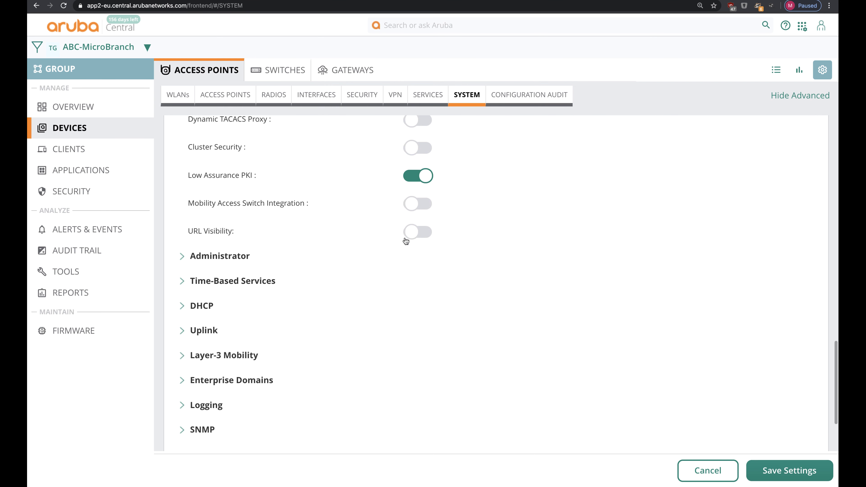
left_click(416, 231)
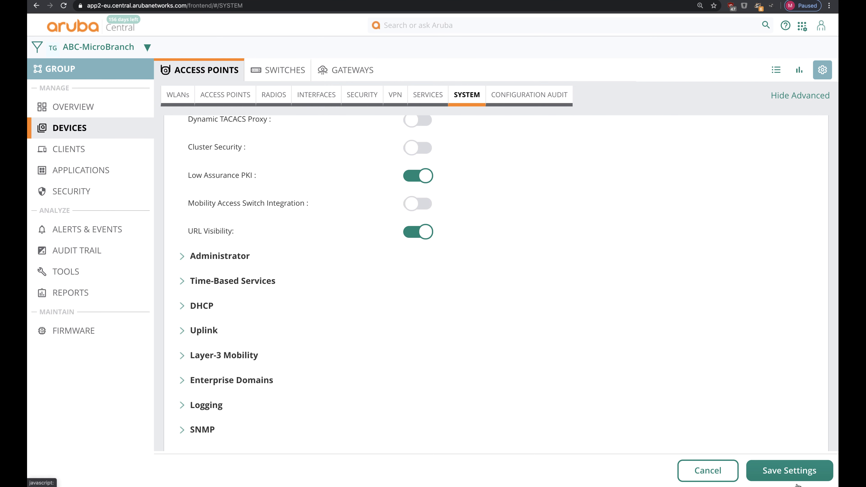
left_click(790, 474)
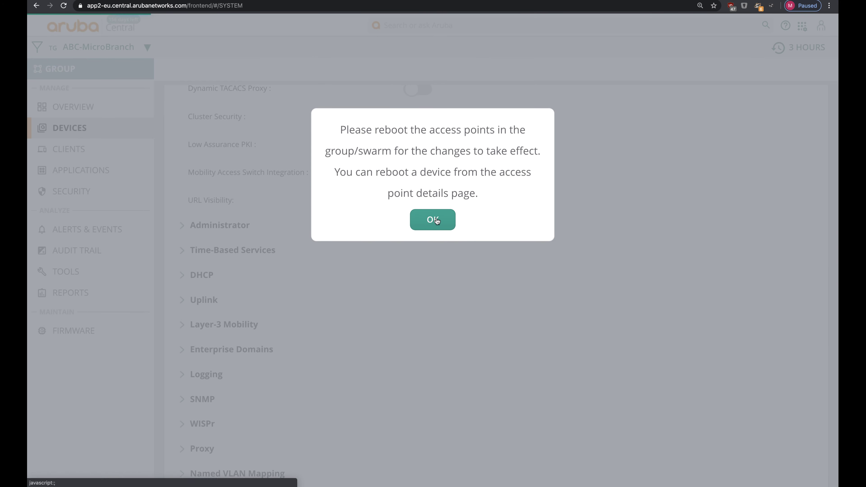
left_click(436, 220)
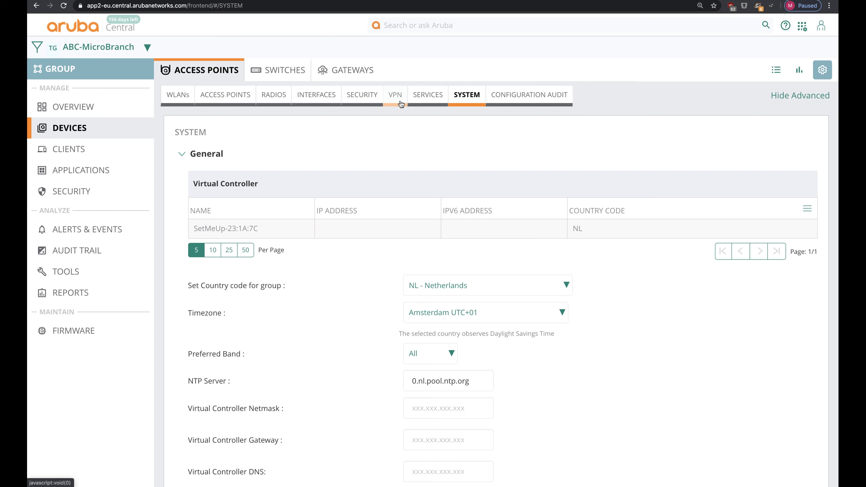
left_click(140, 50)
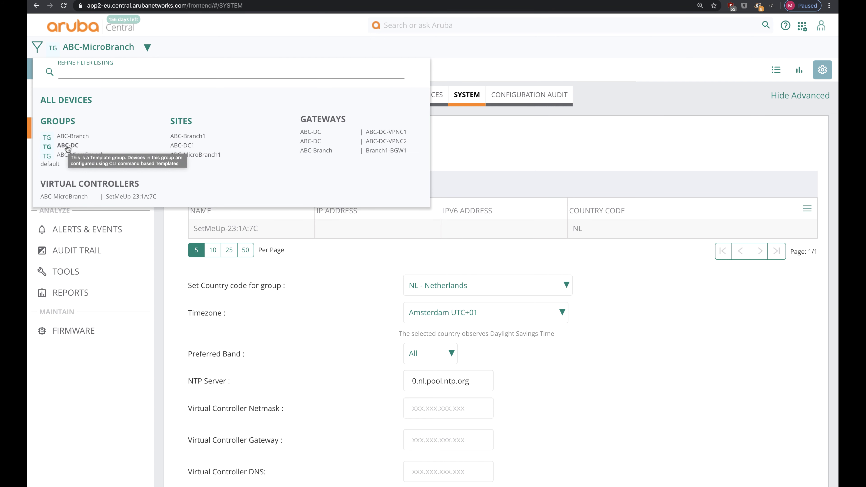
Step: Open the ABC-DC gateway configuration in Advanced Mode and show its VPN settings
left_click(68, 145)
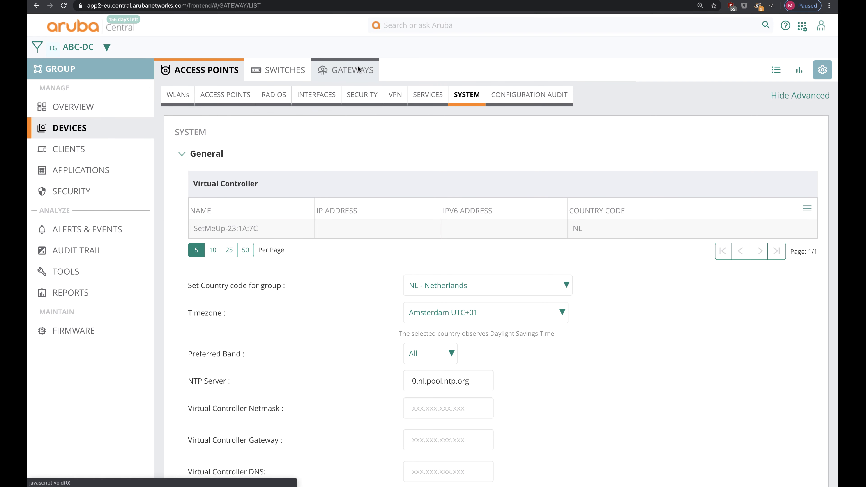
left_click(346, 70)
left_click(822, 70)
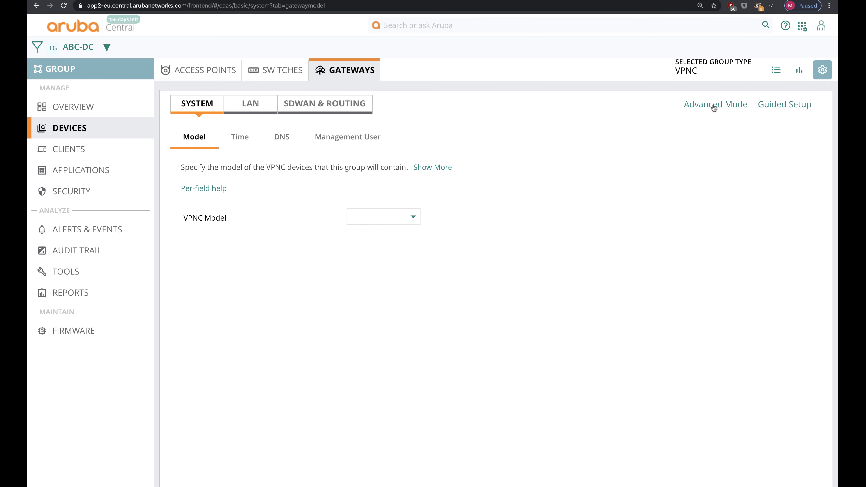
left_click(713, 106)
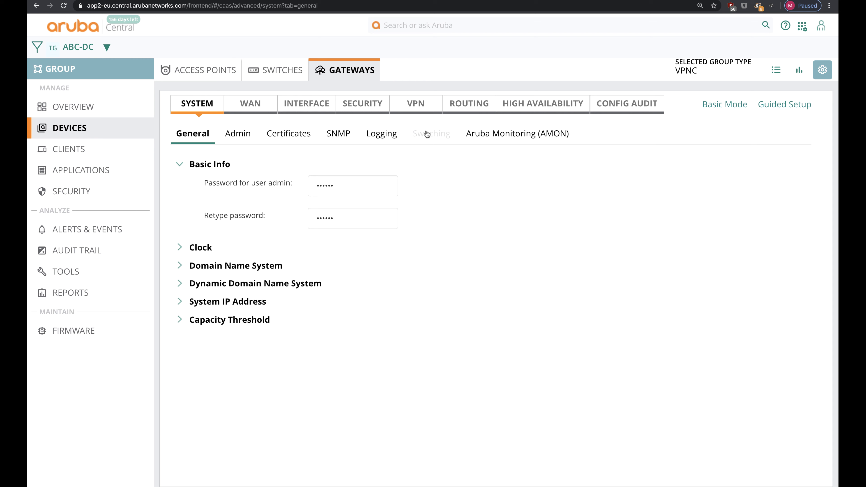
left_click(420, 106)
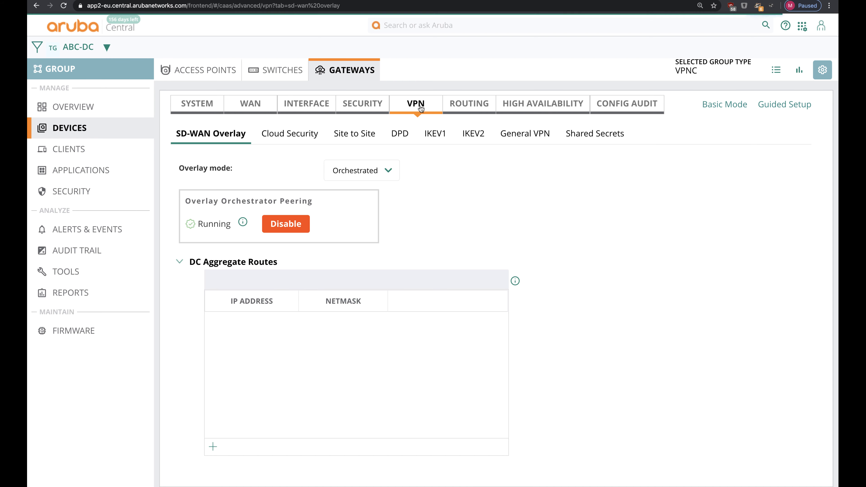
Step: Add General VPN address pool MicroBranch from 100.65.102.1 to 100.65.104.254 and save
left_click(521, 135)
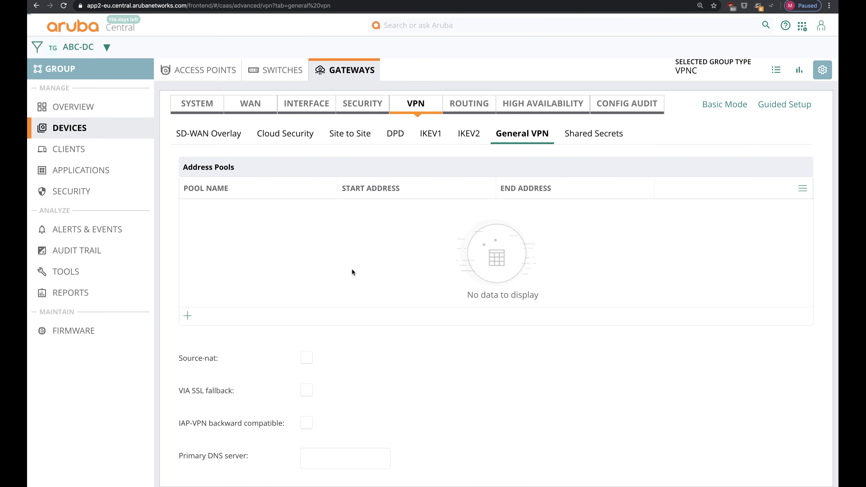
left_click(188, 317)
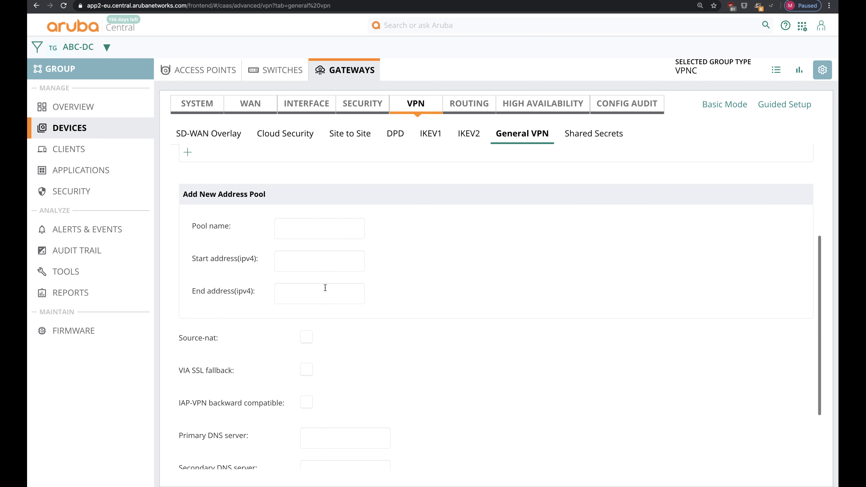
left_click(306, 237)
type("MicroBranch")
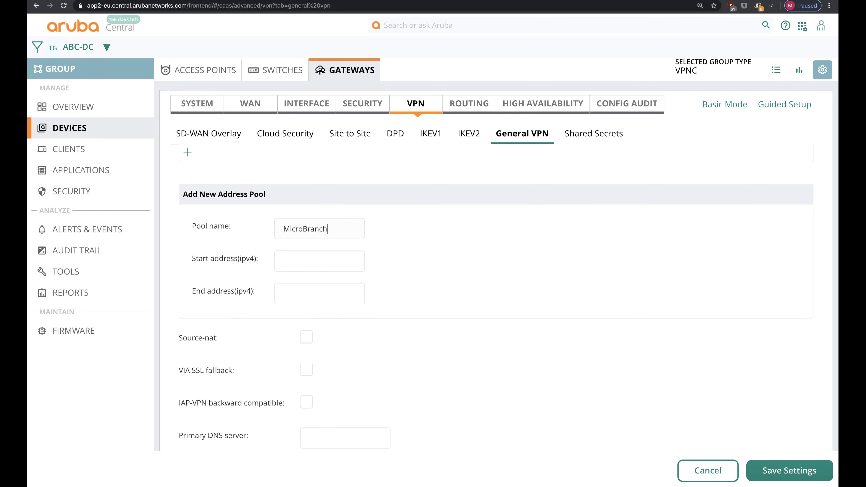
key("Tab")
type("100.65.1")
type("00")
type("1")
type("100.65.")
type("104.254")
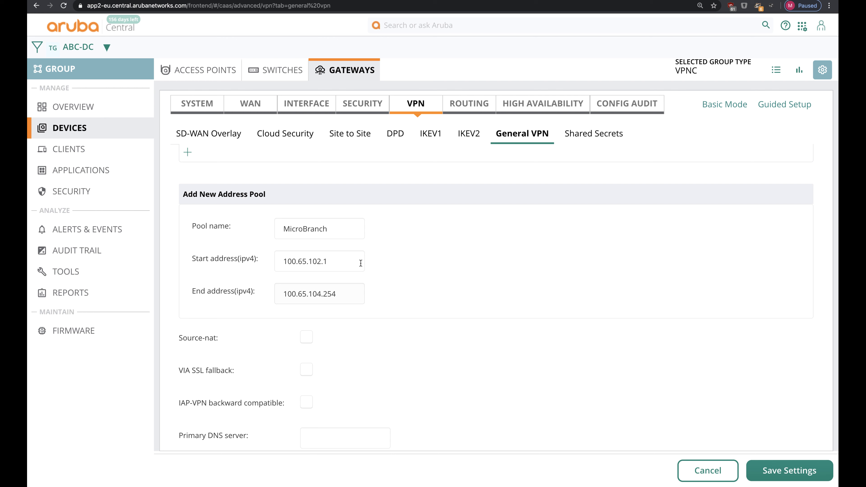
left_click(776, 470)
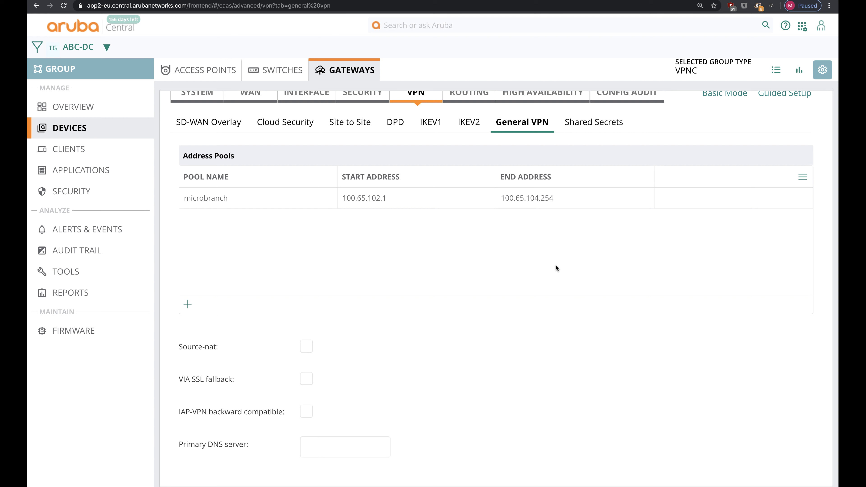
scroll(556, 267, "up", 1)
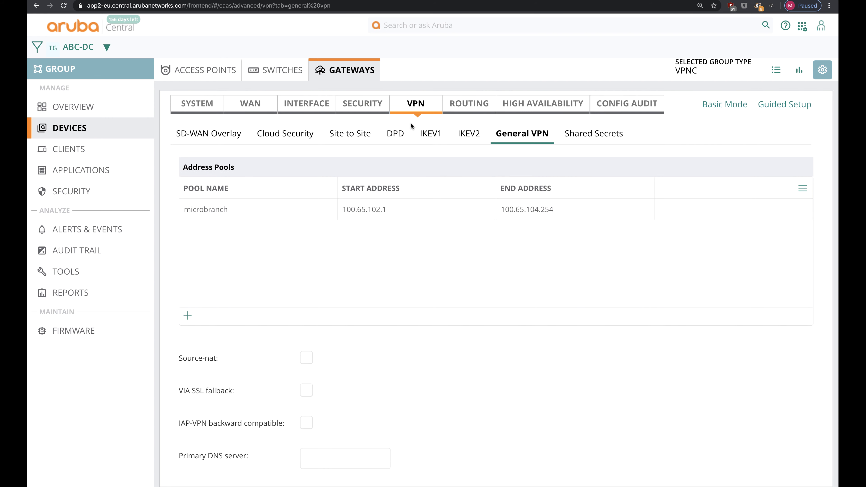
Step: Under L3 Authentication, set the default-iap VPN profile's server group to internal and save
left_click(349, 107)
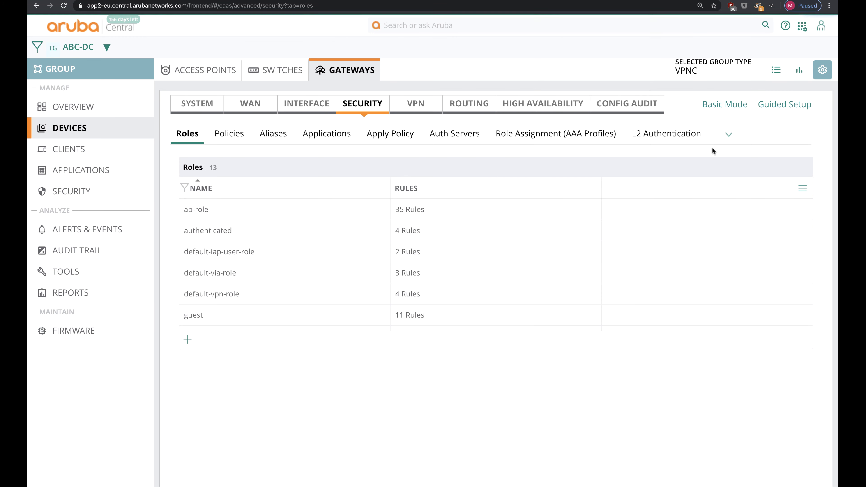
left_click(727, 134)
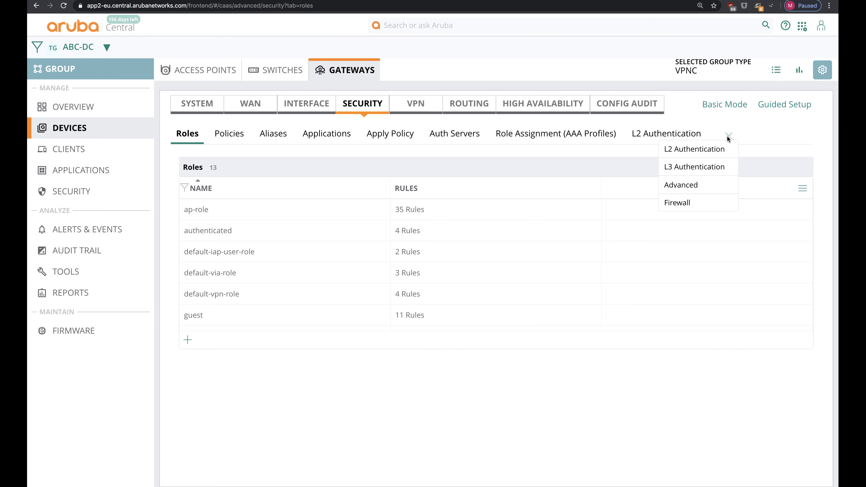
left_click(702, 168)
left_click(251, 263)
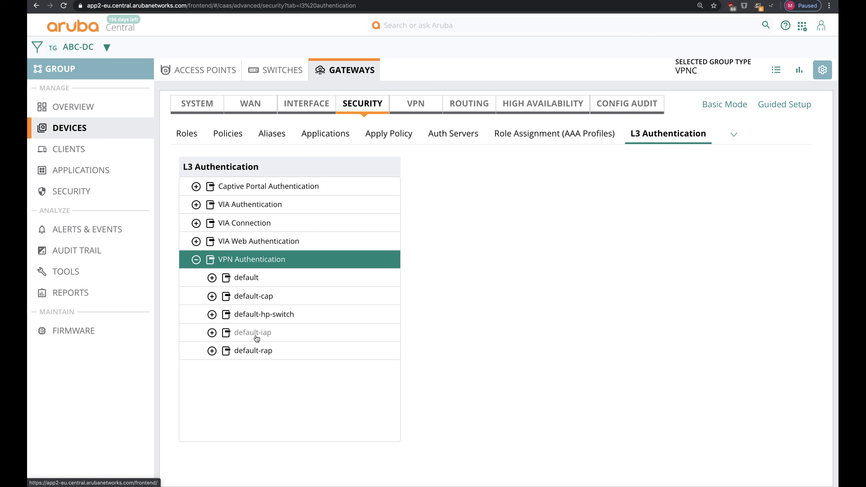
left_click(276, 336)
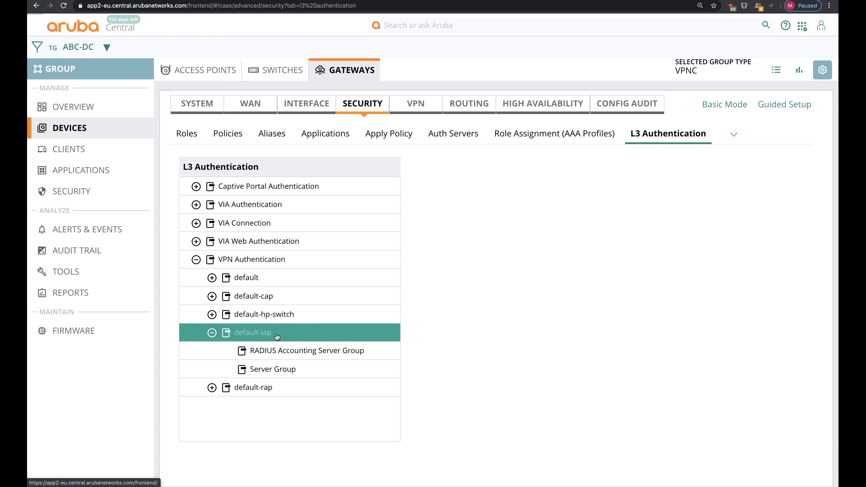
left_click(291, 369)
left_click(552, 204)
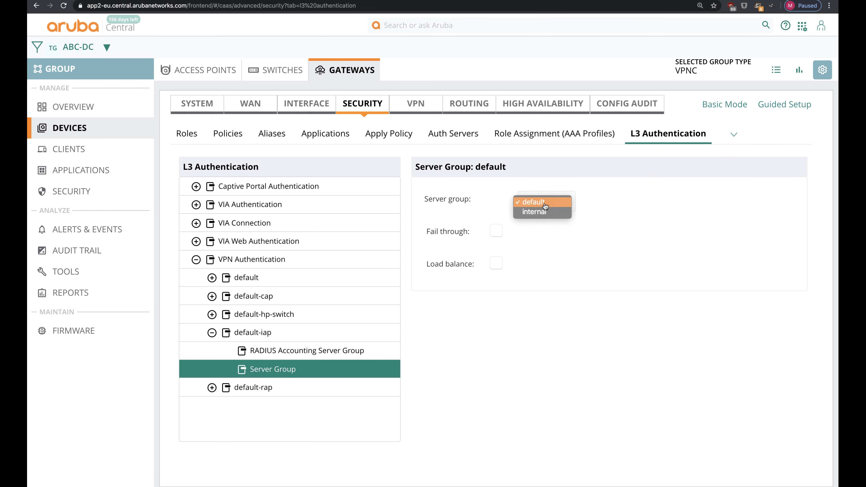
left_click(542, 212)
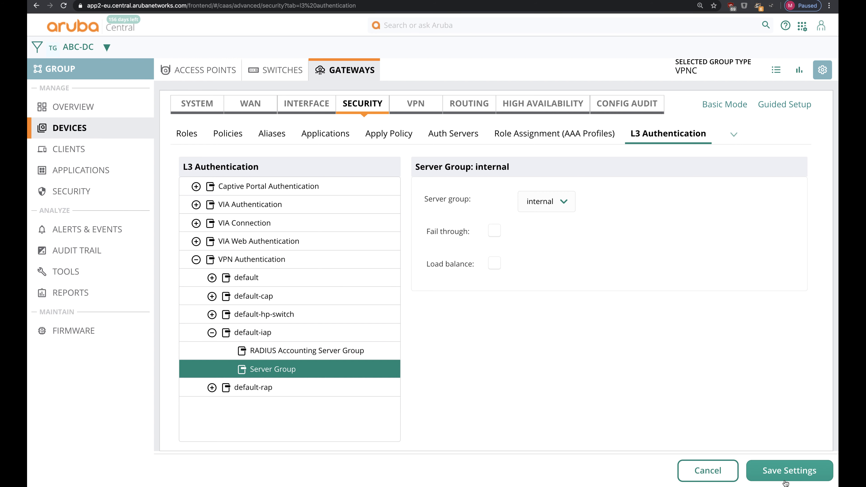
left_click(784, 469)
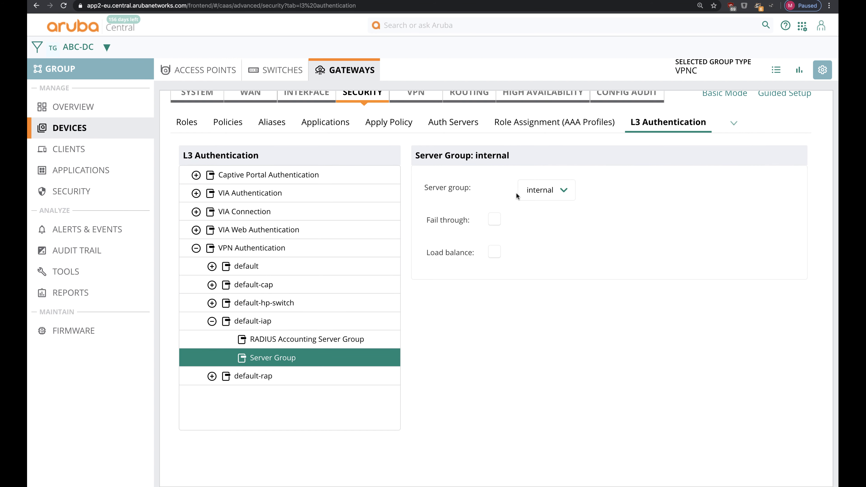
scroll(516, 192, "up", 1)
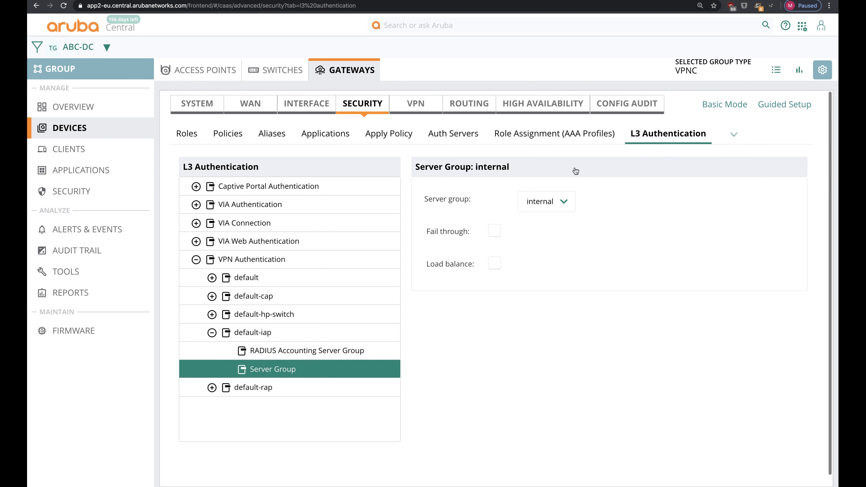
Step: Switch to ABC-MicroBranch, skip the group type prompt, and open its advanced AP configuration
left_click(96, 48)
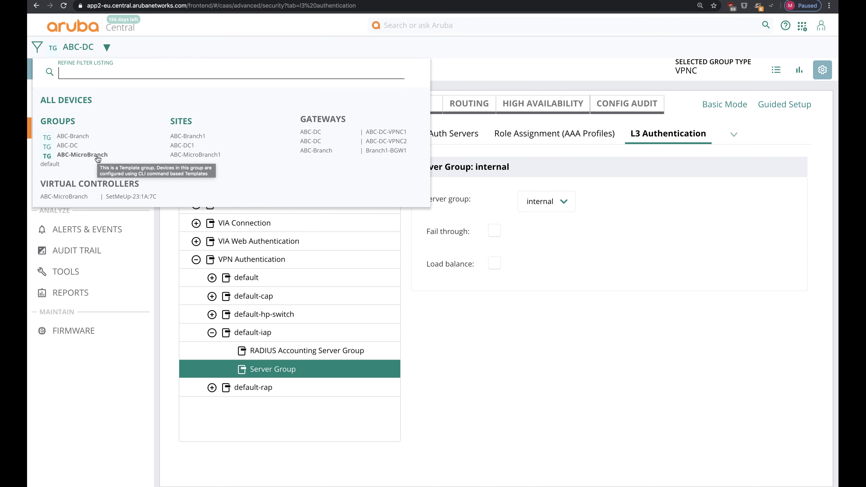
left_click(88, 156)
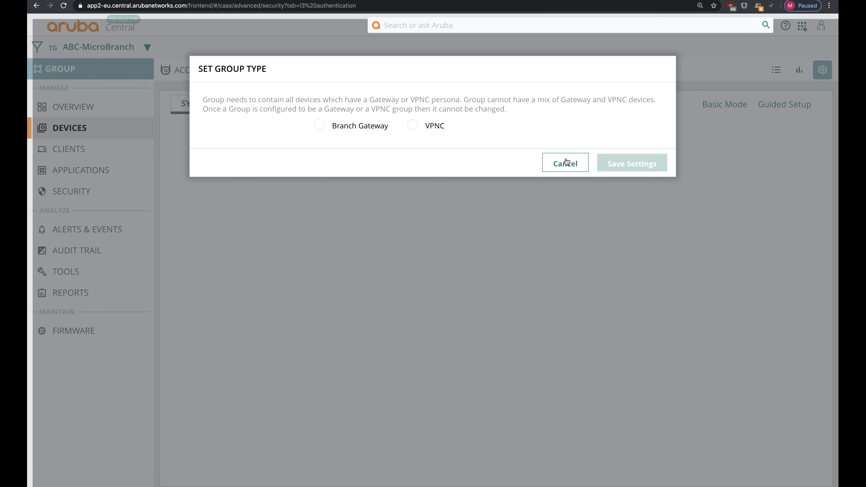
left_click(565, 161)
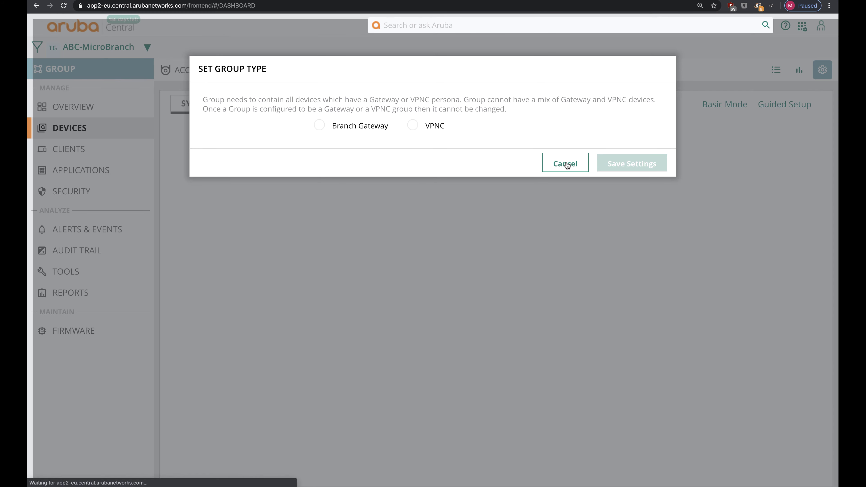
left_click(97, 133)
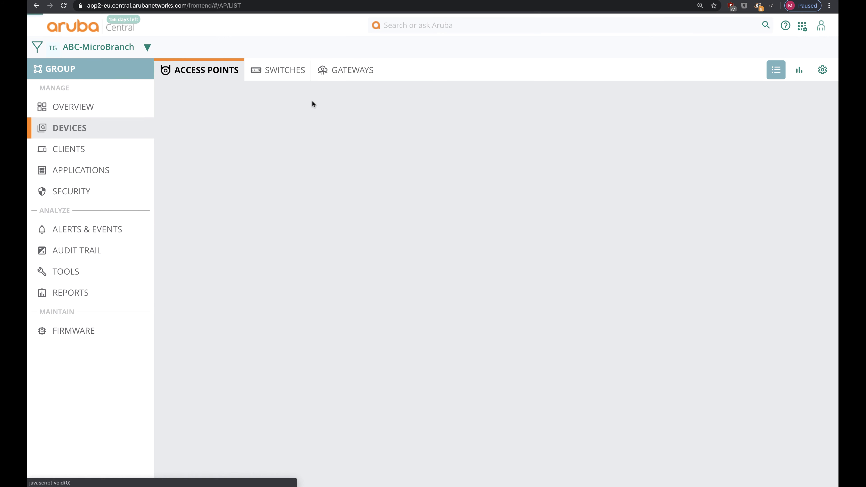
left_click(818, 73)
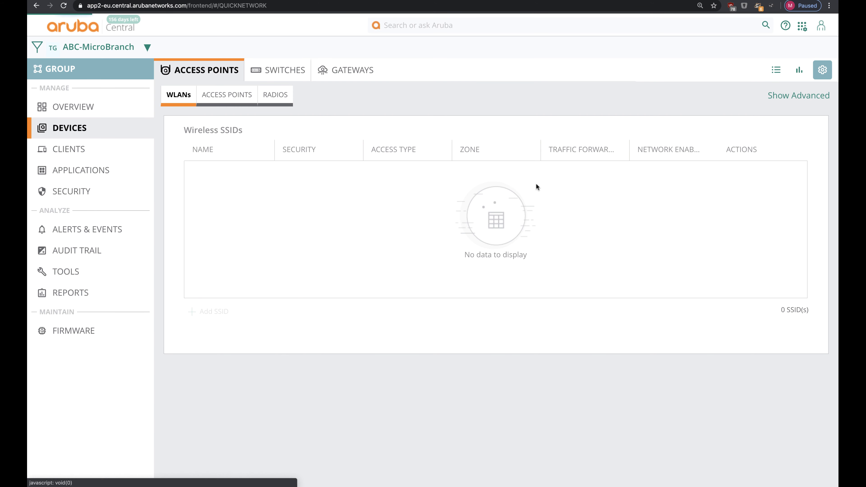
left_click(794, 96)
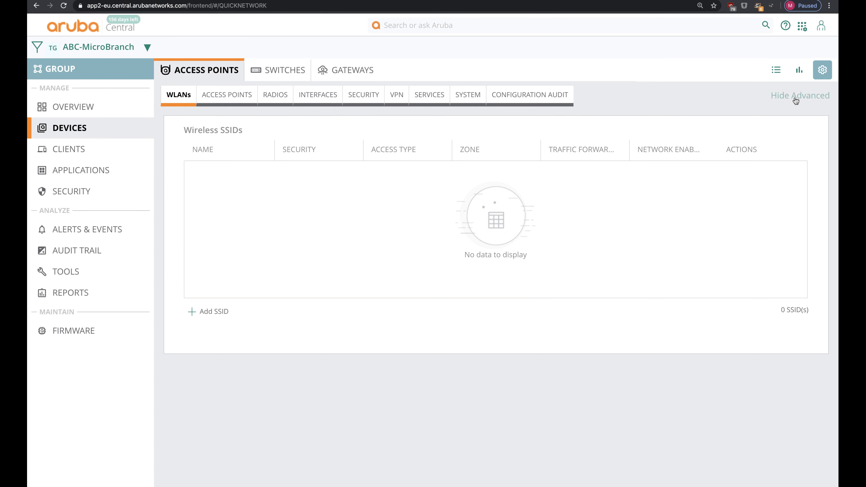
Step: In AP VPN settings, set Primary Host 198.51.100.2 and Backup Host 198.51.100.130
left_click(396, 94)
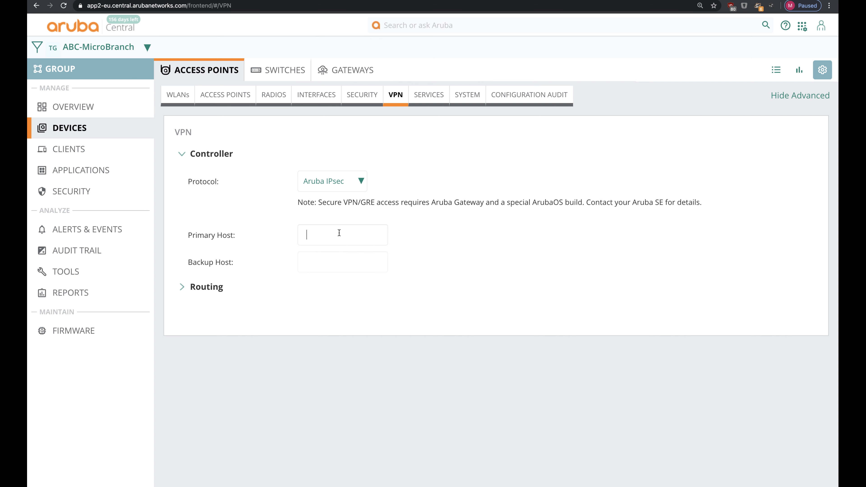
type("198.51.100.2")
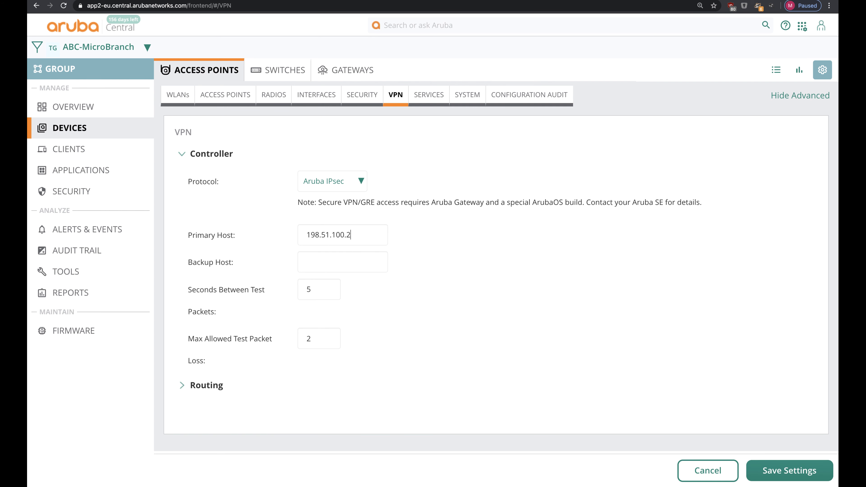
key("Tab")
double_click(335, 235)
key("super+c")
left_click(357, 258)
key("super+v")
key("BackSpace")
type("130")
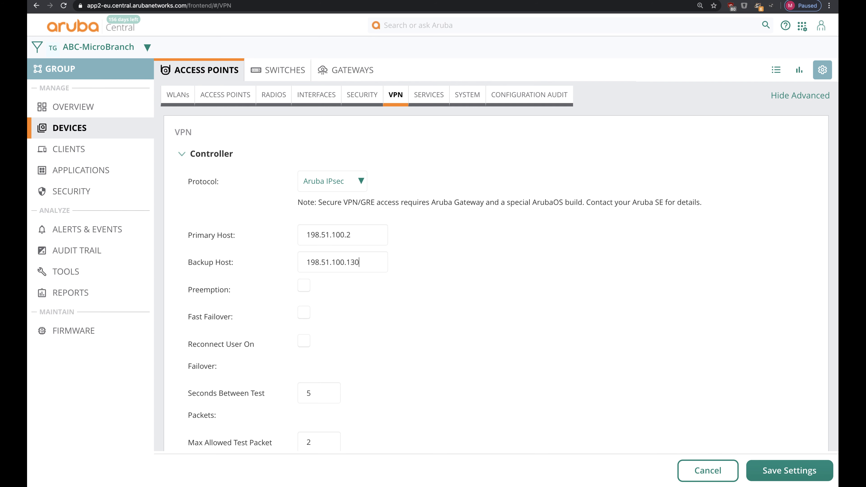
Step: Enable Preemption, Fast Failover and Reconnect User On Failover, save, and expand Routing
left_click(304, 286)
left_click(305, 339)
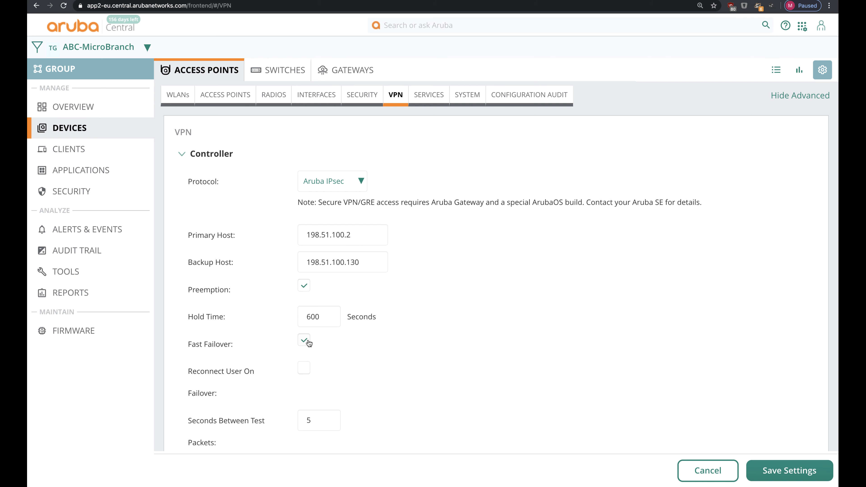
left_click(305, 368)
scroll(308, 390, "down", 3)
scroll(309, 390, "down", 3)
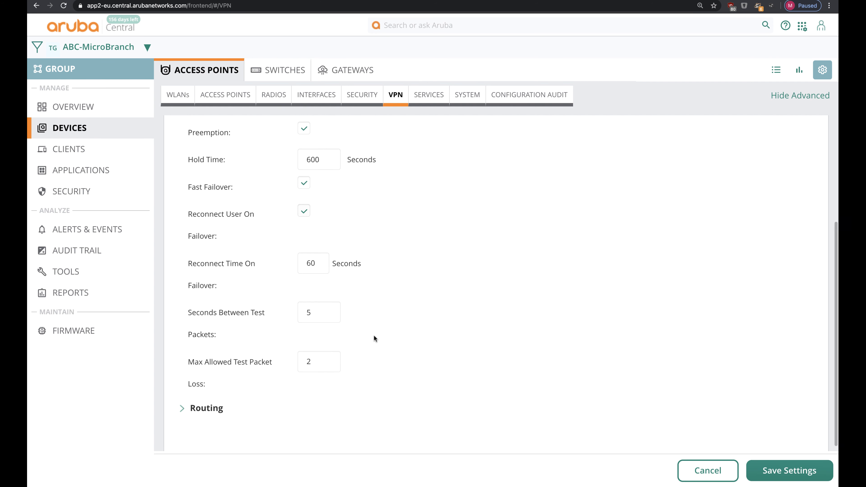
left_click(789, 470)
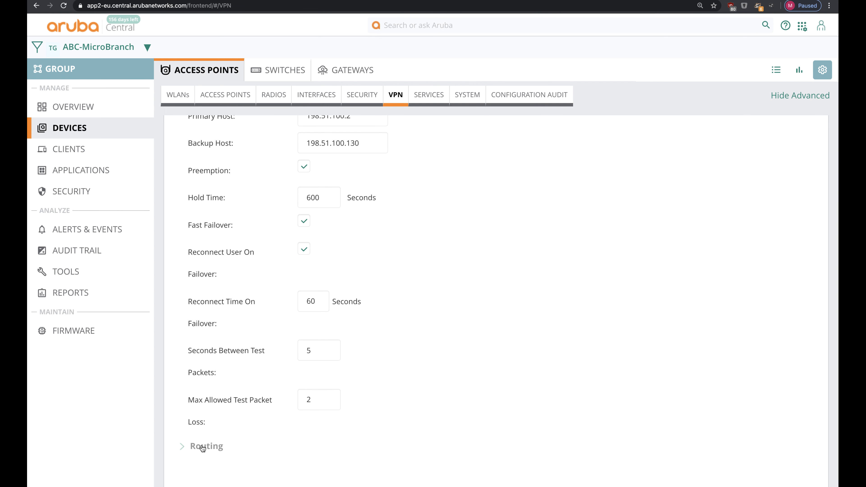
left_click(202, 447)
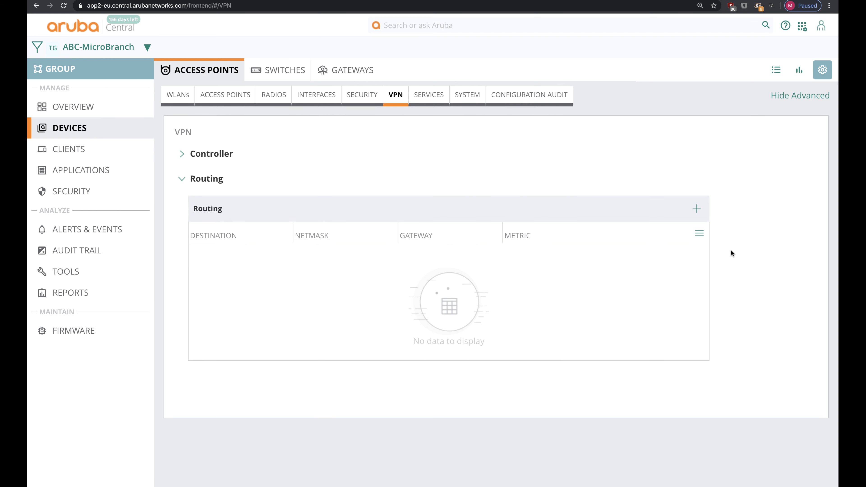
Step: Add a VPN route to 10.90.100.0/255.255.255.0 via gateway 100.65.101.1, metric 15
left_click(697, 205)
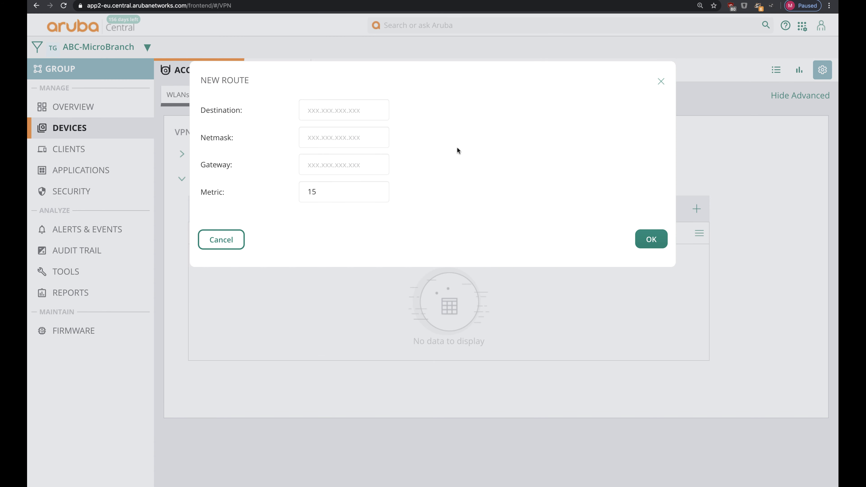
left_click(367, 108)
type("10.90.")
type("100.0")
key("Tab")
type("24")
key("BackSpace")
type("55.255.255.0")
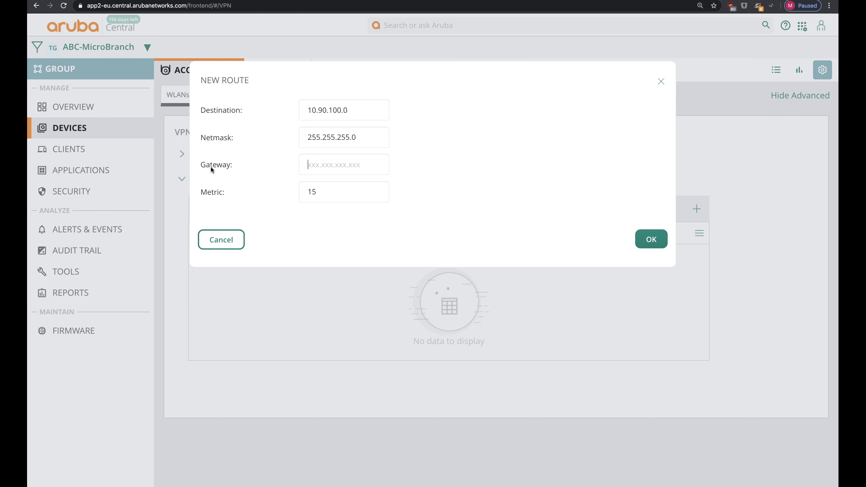
left_click(305, 172)
type("100.65.101.1")
key("ctrl+a")
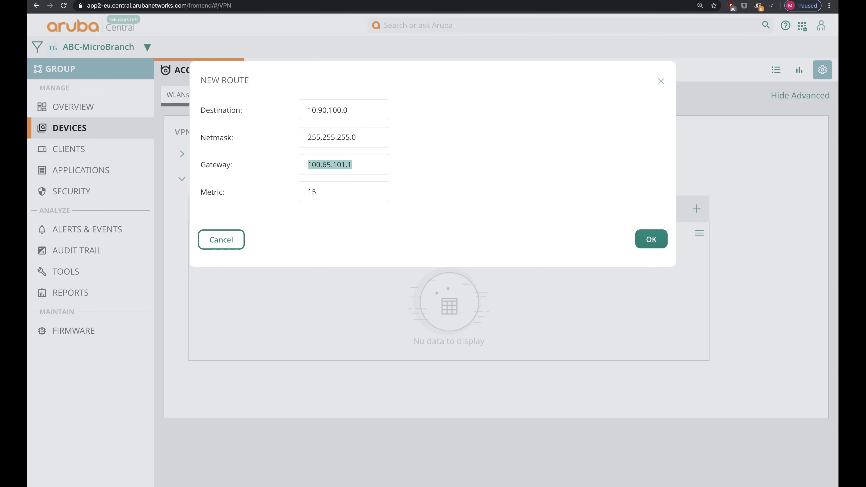
left_click(651, 239)
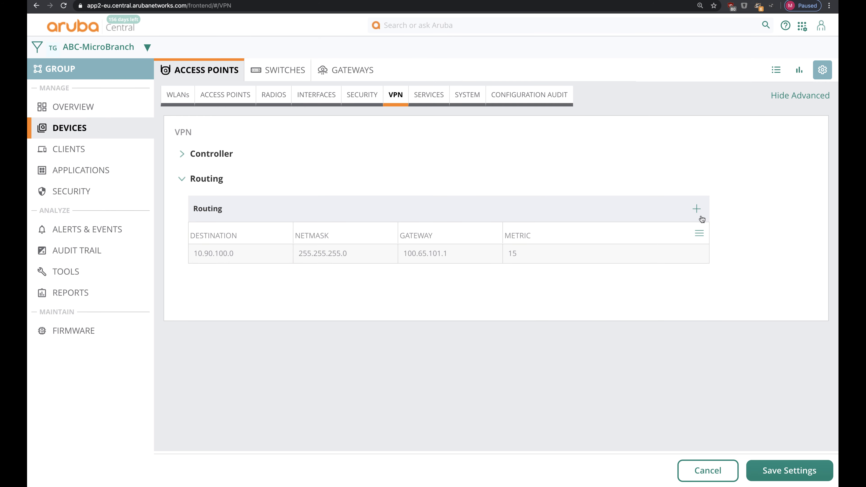
Step: Add a second route to 10.90.100.0/255.255.255.0 via gateway 100.65.101.2
left_click(697, 210)
left_click(318, 111)
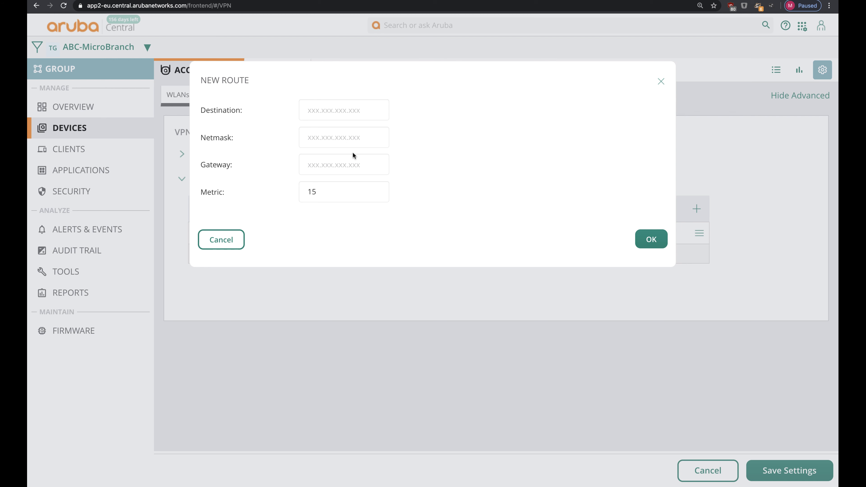
left_click(343, 165)
type("100.65.101.2")
left_click(338, 100)
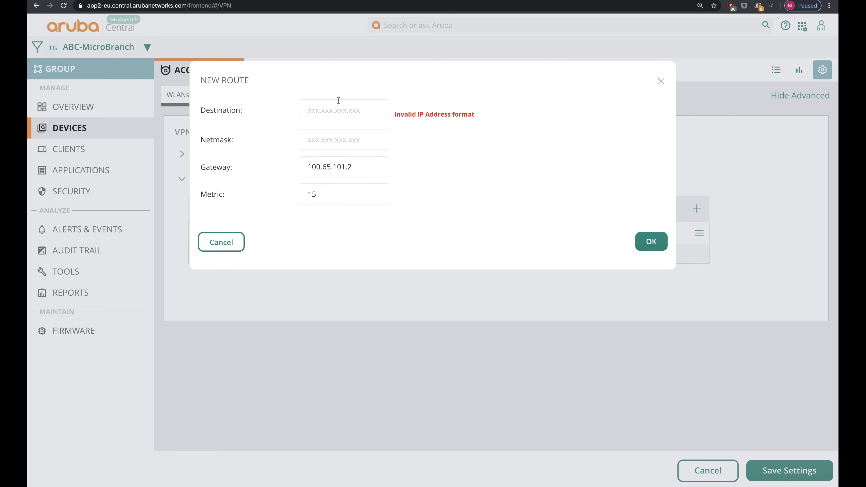
type("10.90.100.0")
key("Tab")
type("255.2")
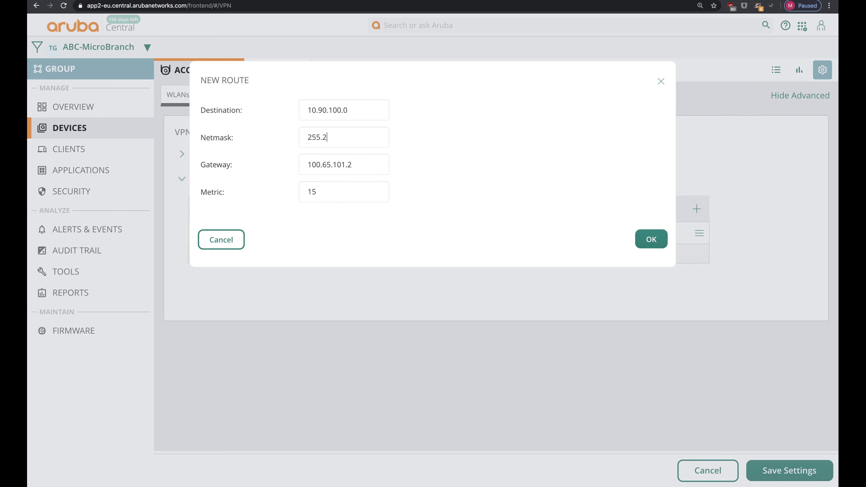
type("55.255.0")
left_click(651, 239)
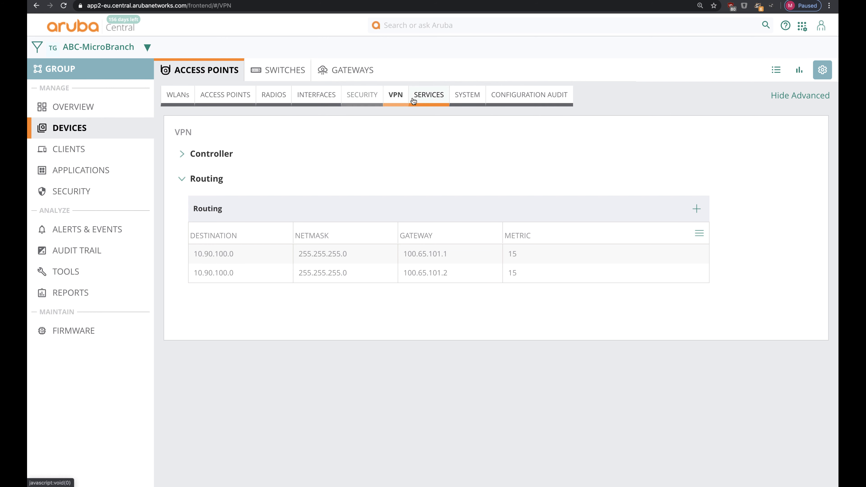
Step: Under System, expand DHCP > Distributed DHCP Scopes and start a new scope for ABC-MicroBranch
left_click(461, 100)
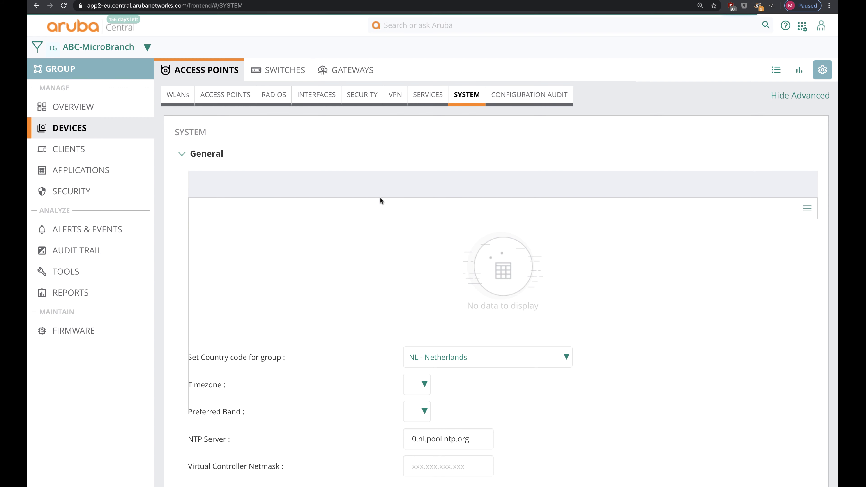
scroll(380, 197, "down", 7)
scroll(380, 196, "down", 15)
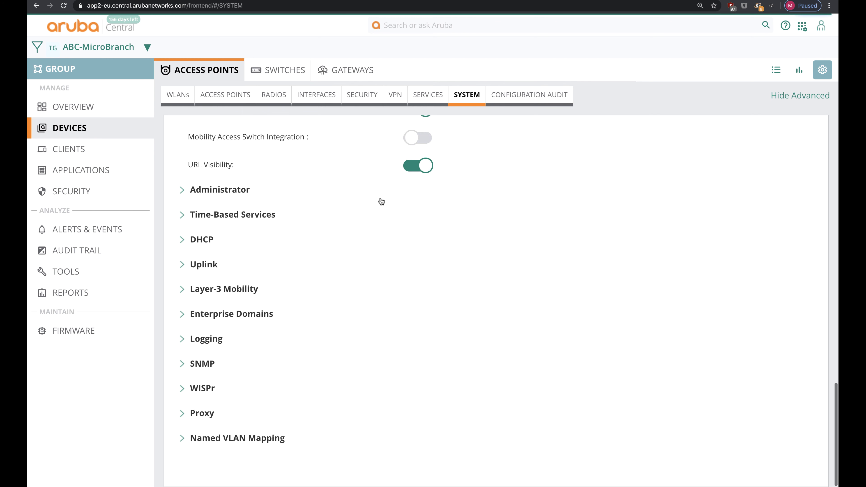
left_click(203, 240)
scroll(198, 236, "down", 5)
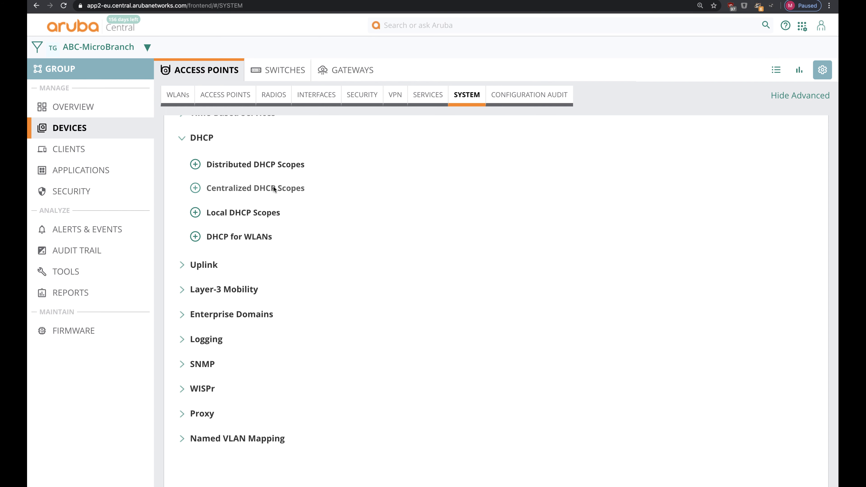
left_click(271, 165)
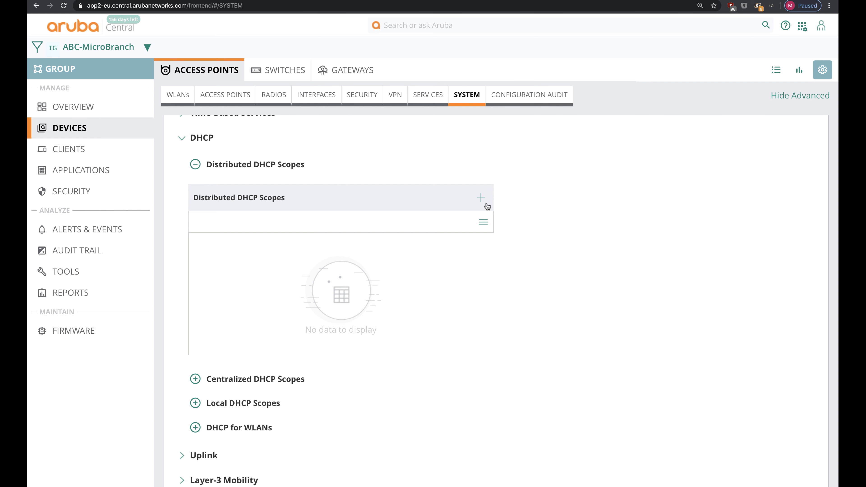
left_click(480, 197)
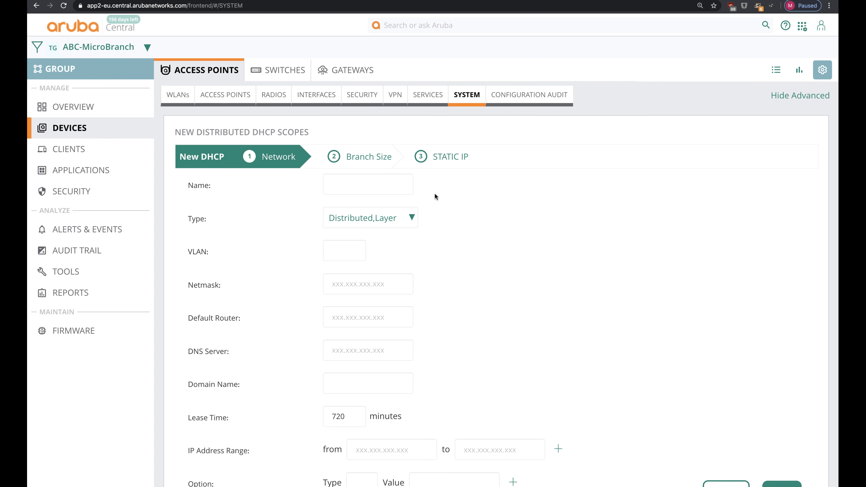
Step: Make the scope Distributed, Layer-3, named MicroBranch-Corp on VLAN 120 with DNS 10.90.100.2
left_click(402, 218)
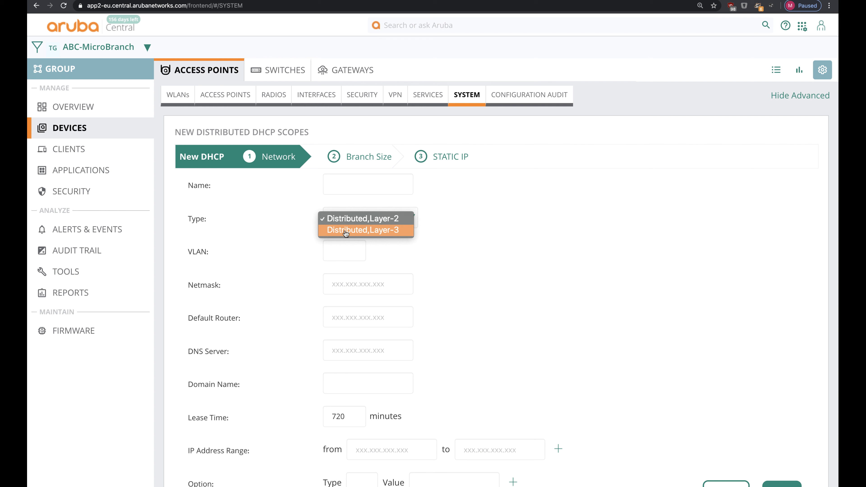
left_click(373, 234)
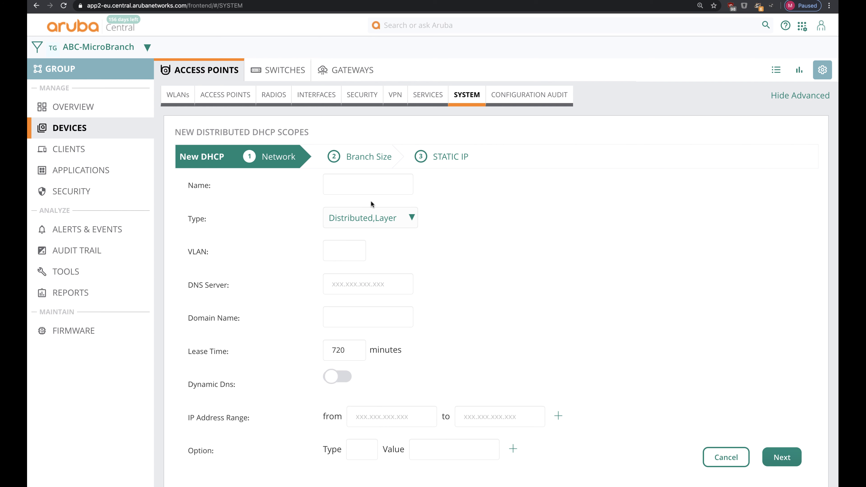
type("MicroBranch-")
type("Corp")
type("120")
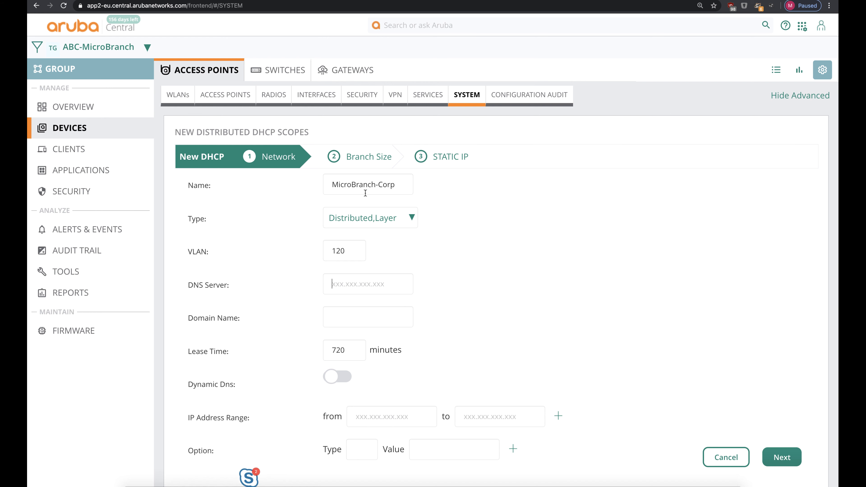
left_click(346, 287)
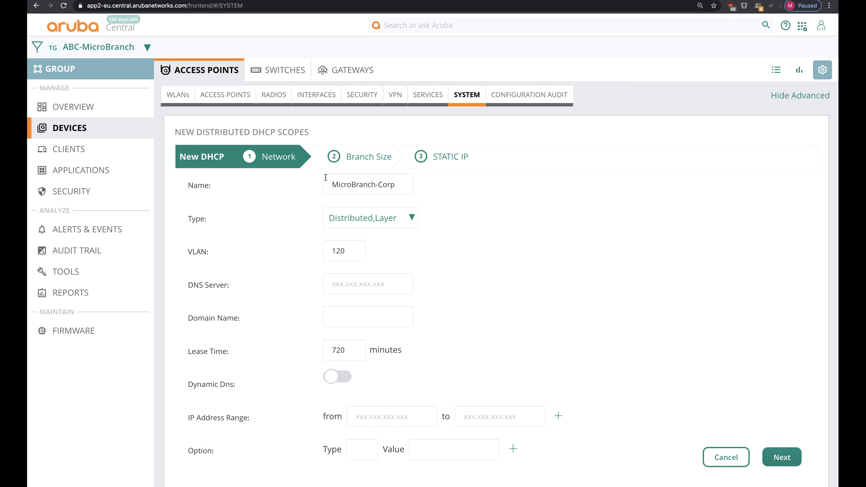
type("10.90.100.2")
Step: Set the address range 10.70.20.1 to 10.70.25.254 and go on to the Branch Size step
scroll(418, 382, "down", 1)
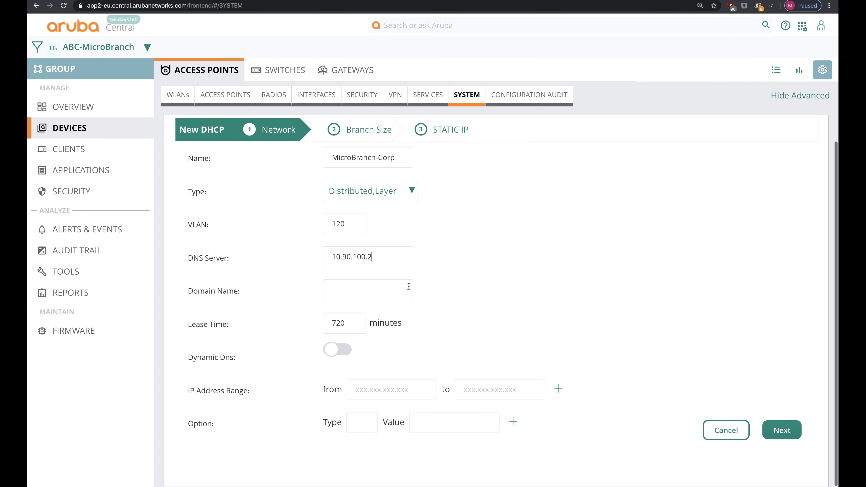
left_click(404, 392)
type("10.70.20.1")
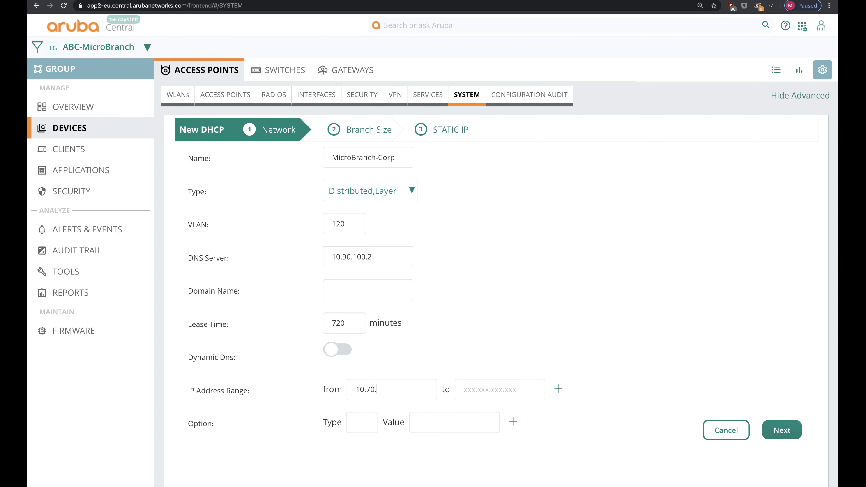
key("super+a")
key("super+c")
key("Tab")
key("super+v")
key("Left")
key("Left")
key("BackSpace")
type("5")
key("Right")
key("Delete")
type("254")
left_click(781, 430)
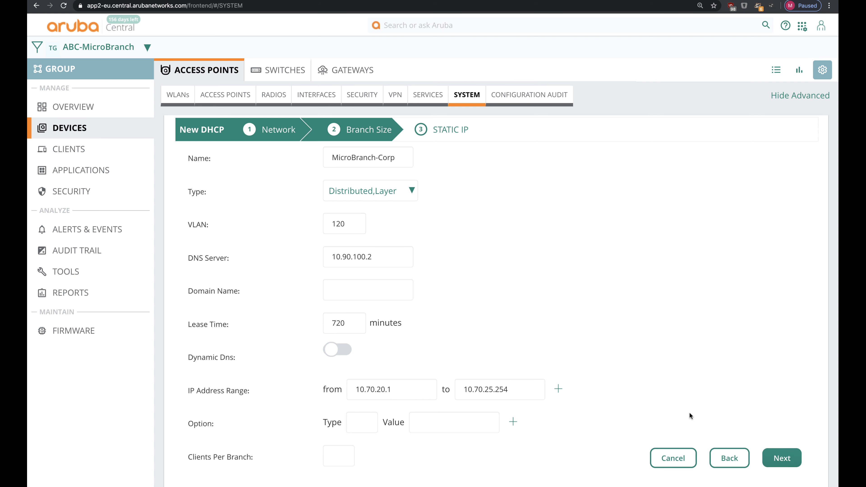
Step: Set 30 clients per branch, reserve the first 2 and last 2 addresses, and finish the scope
scroll(441, 408, "down", 1)
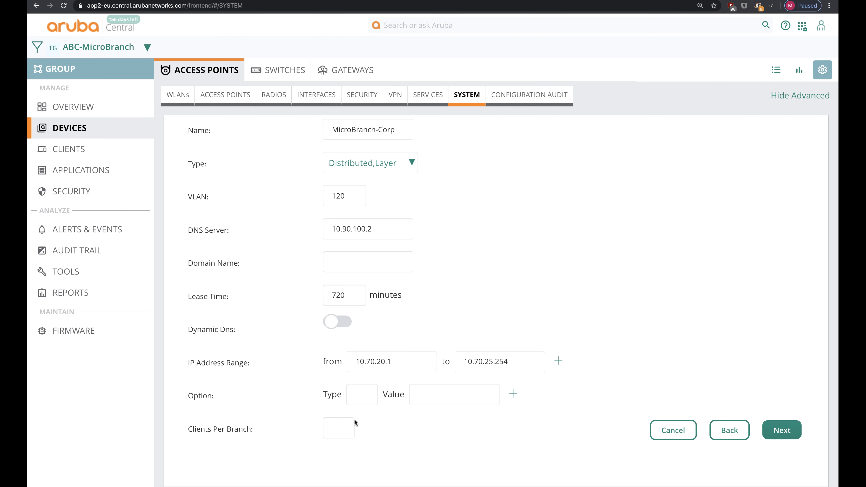
type("30")
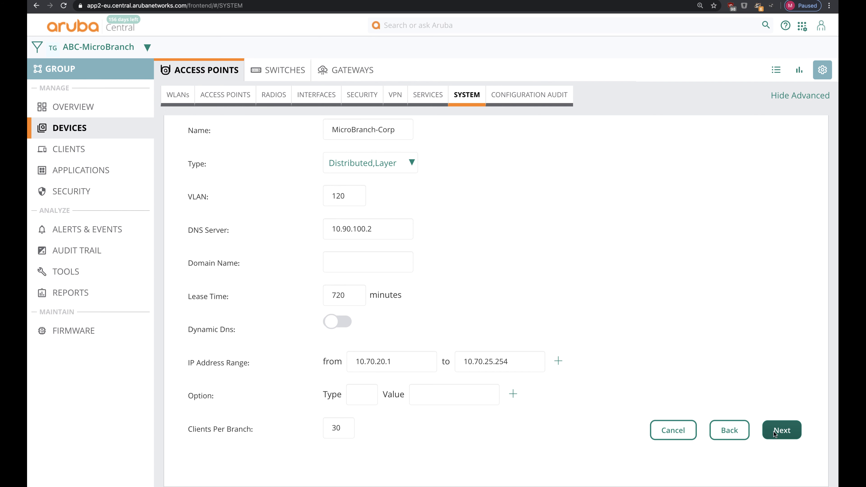
left_click(782, 430)
scroll(479, 381, "down", 3)
left_click(333, 375)
key("BackSpace")
type("2")
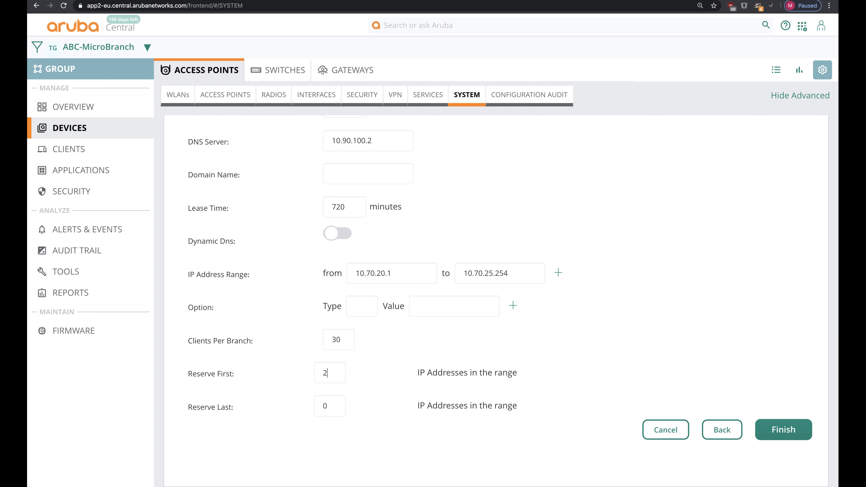
key("Tab")
type("2")
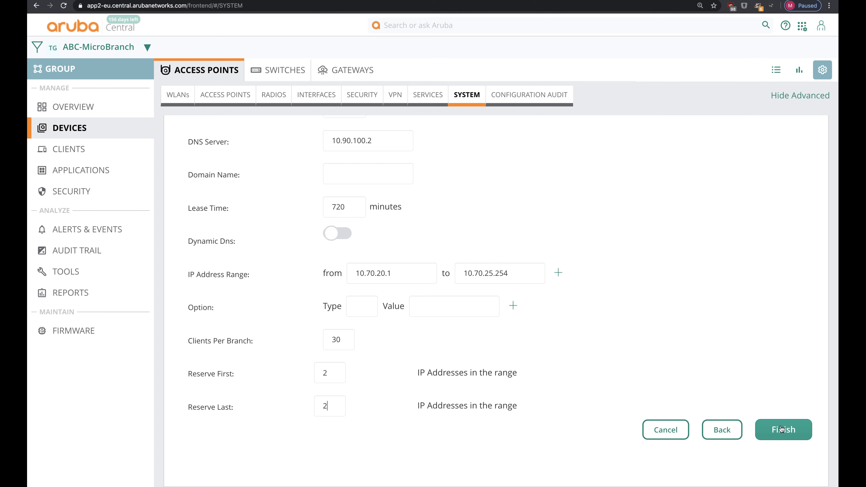
left_click(788, 434)
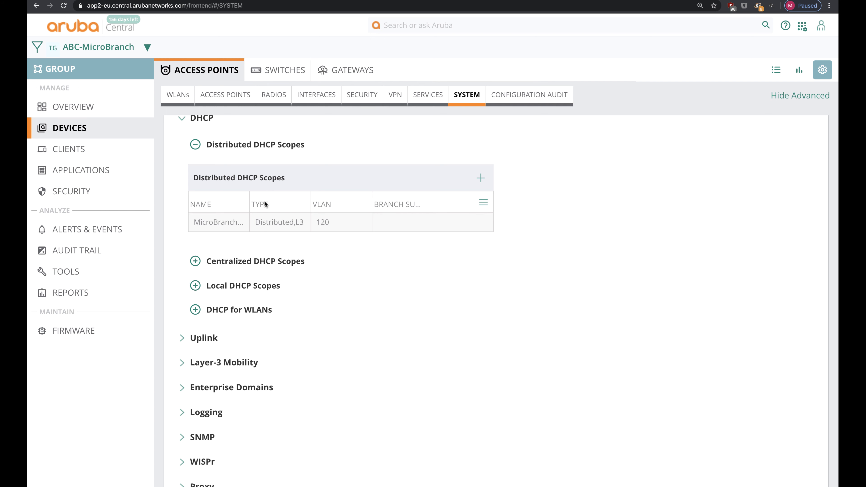
Step: Widen the Name column to confirm the scope, then open the WLANs list
left_click_drag(246, 204, 277, 203)
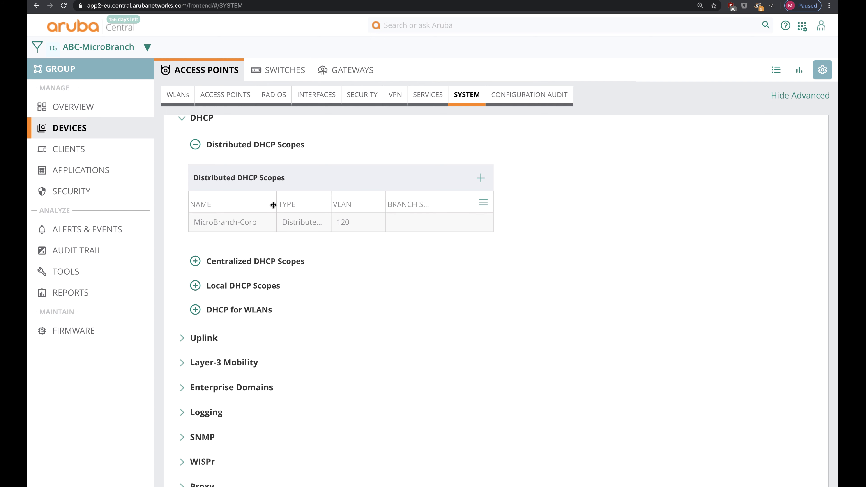
scroll(229, 123, "up", 1)
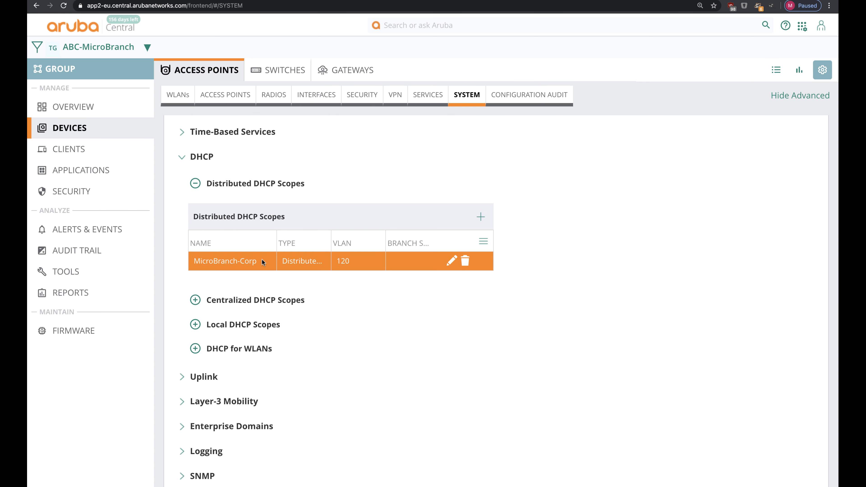
left_click(178, 99)
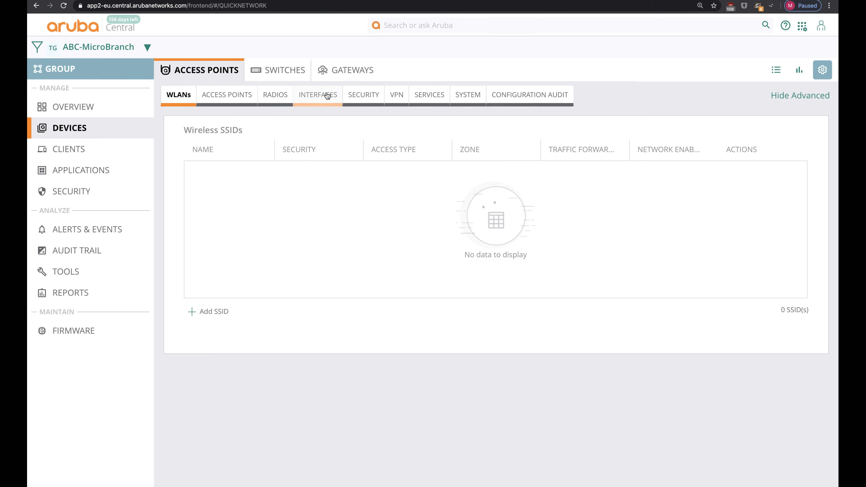
Step: Create the SSID MicroBranch-Corp with 2.4 GHz and 5 GHz minimum transmit rates of 12
left_click(201, 311)
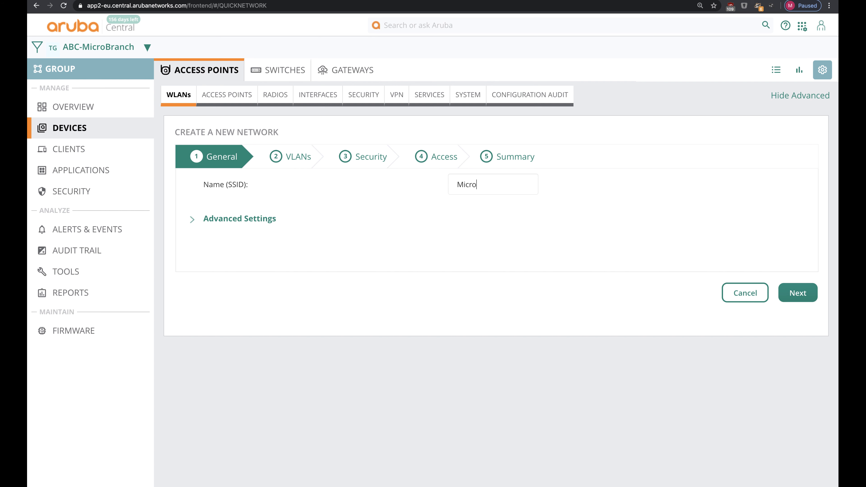
type("MicroBranch-Corp")
left_click(277, 217)
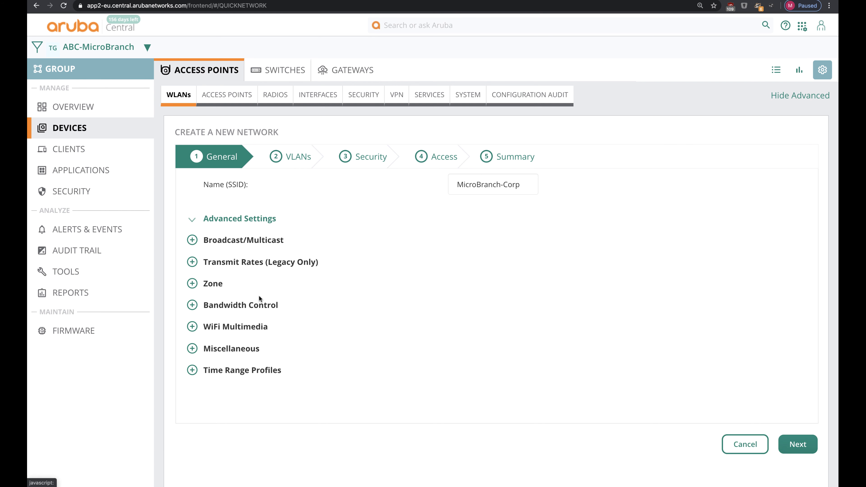
left_click(259, 265)
left_click(487, 289)
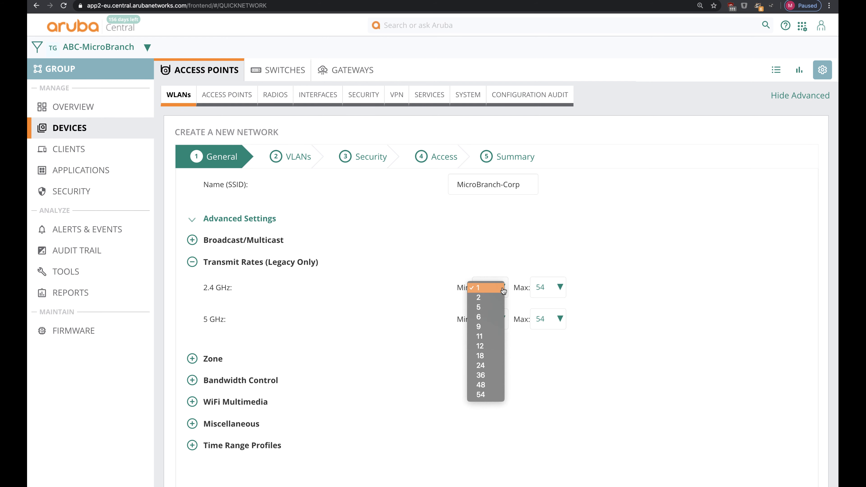
left_click(490, 346)
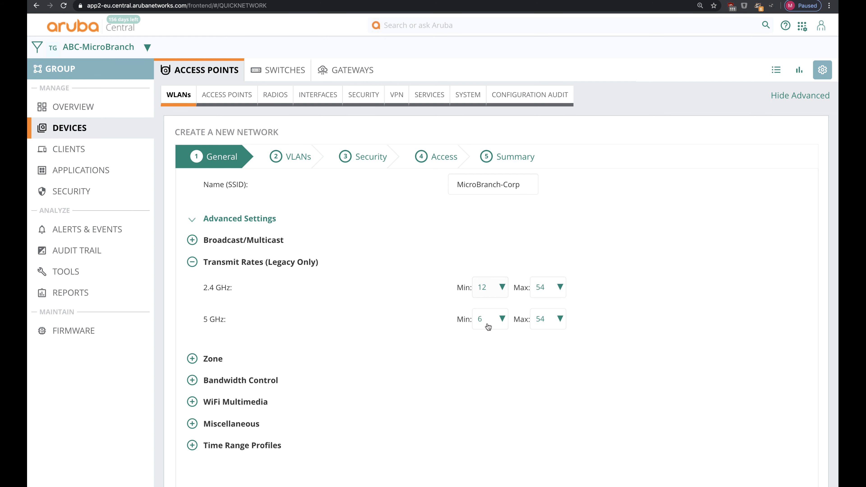
left_click(487, 322)
left_click(488, 341)
scroll(716, 434, "down", 3)
left_click(793, 447)
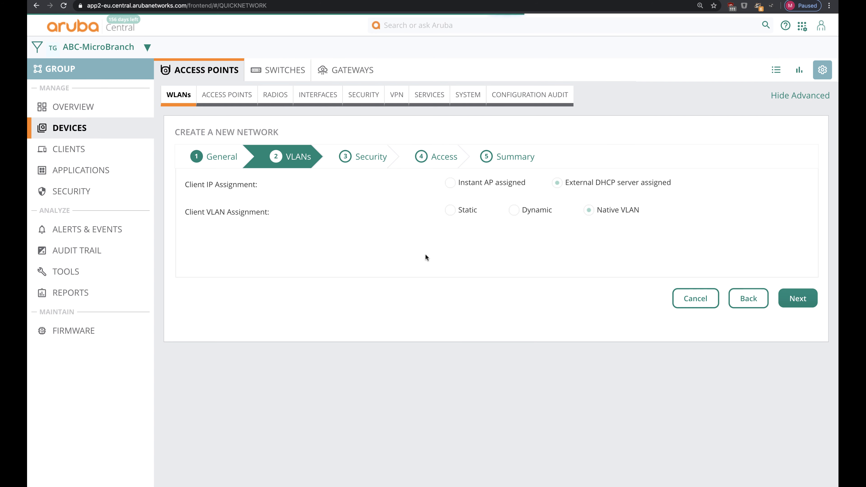
Step: Have the Instant AP assign addresses from the custom MicroBranch-Corp VLAN 120 scope
left_click(502, 185)
left_click(540, 210)
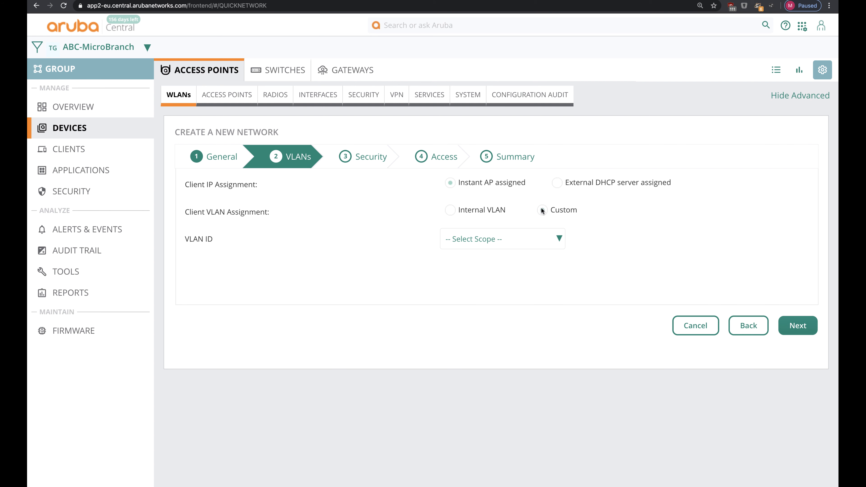
left_click(546, 240)
left_click(522, 249)
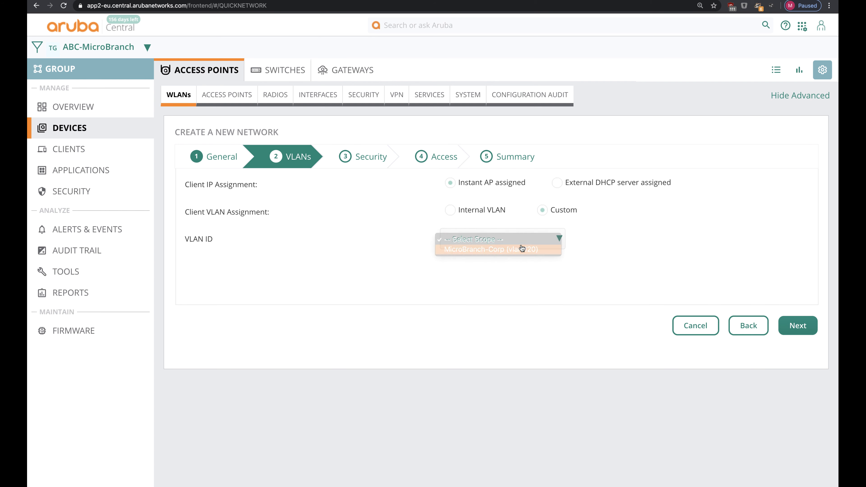
left_click(784, 325)
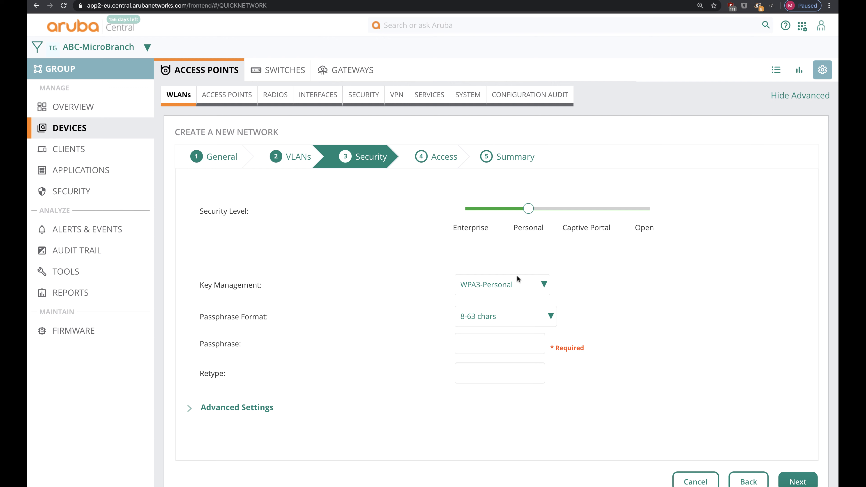
Step: Enter the network passphrase, keep unrestricted access, and finish the SSID
left_click(503, 344)
type("aruba123")
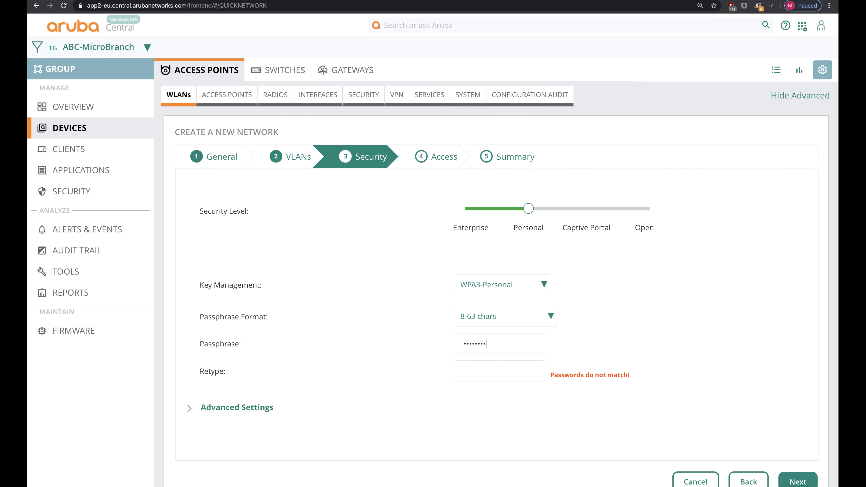
type("aruba123")
left_click(797, 481)
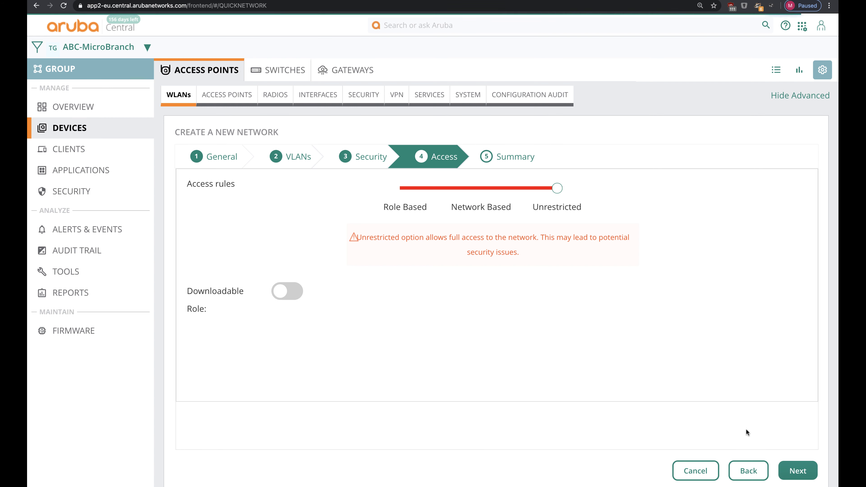
left_click(797, 481)
scroll(757, 436, "down", 5)
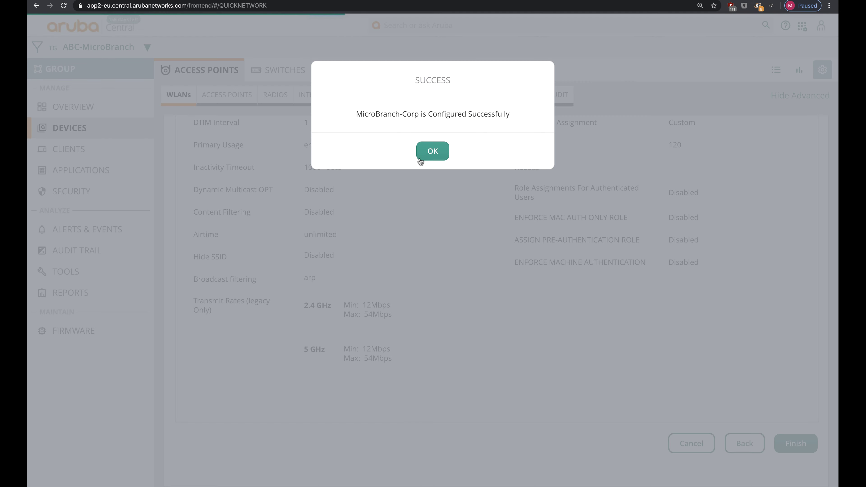
left_click(420, 157)
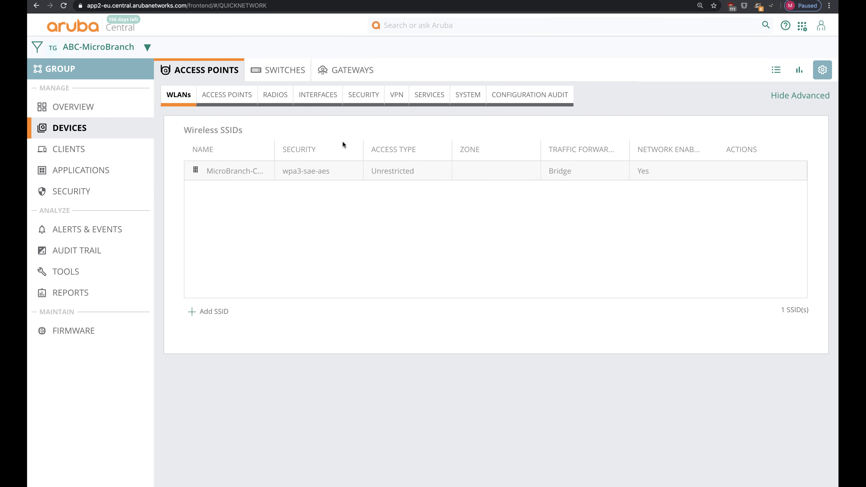
Step: Start the port profile MicroBranch-Corp-Wired with content filtering enabled
left_click(308, 96)
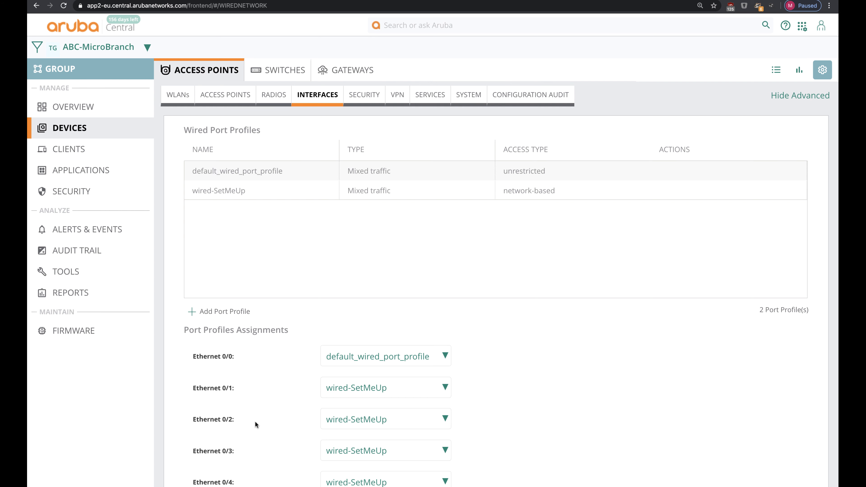
left_click(192, 310)
left_click(474, 181)
type("M")
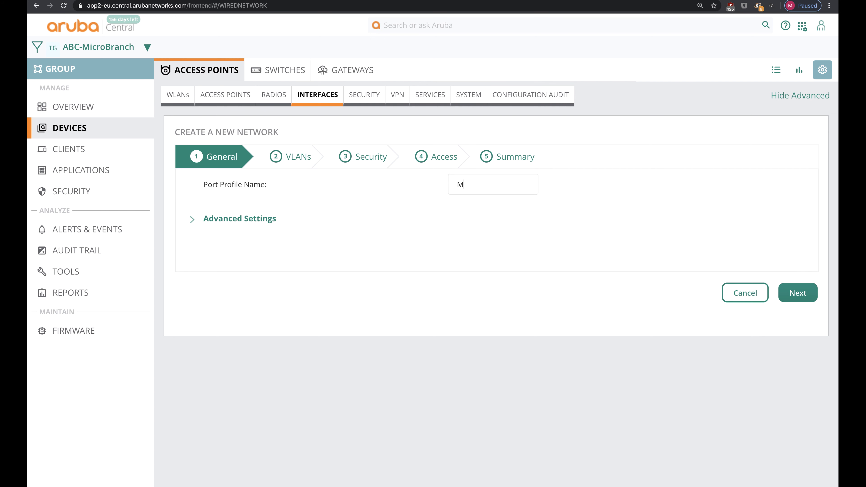
type("icroBranch-Dorp-Wired")
left_click(267, 218)
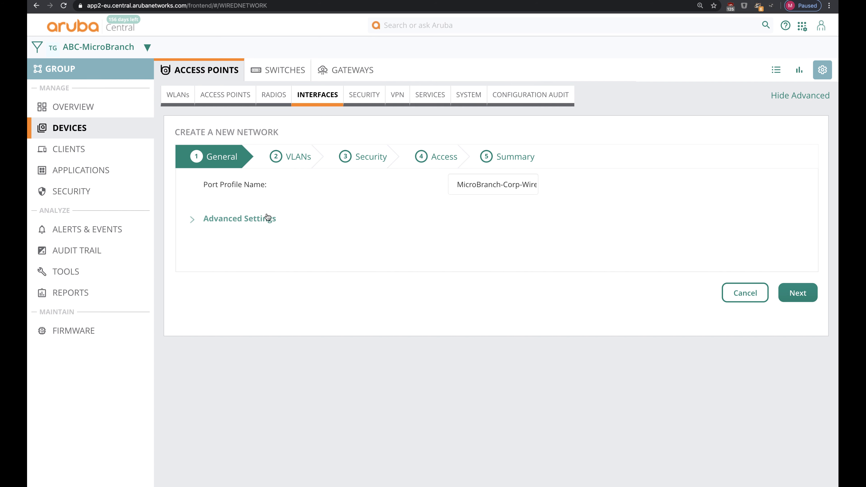
left_click(465, 337)
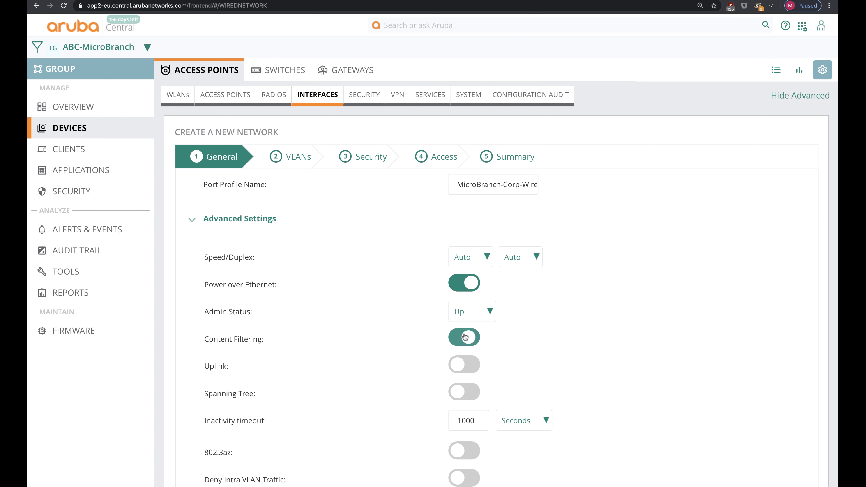
scroll(661, 380, "down", 4)
left_click(782, 443)
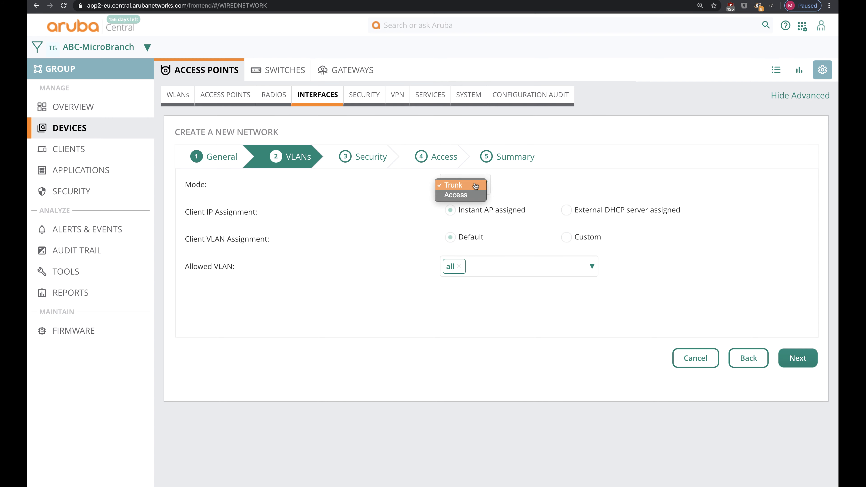
Step: Set the port to Access mode with the custom MicroBranch-Corp client VLAN
left_click(478, 191)
left_click(466, 195)
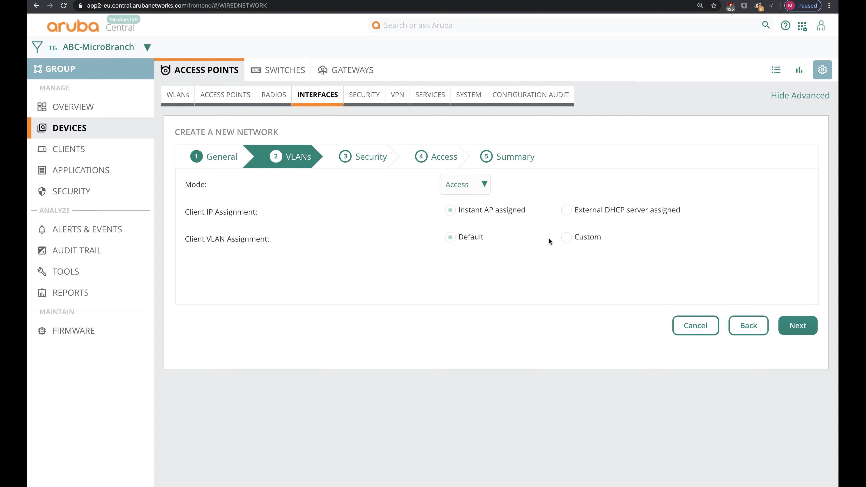
left_click(584, 244)
left_click(542, 261)
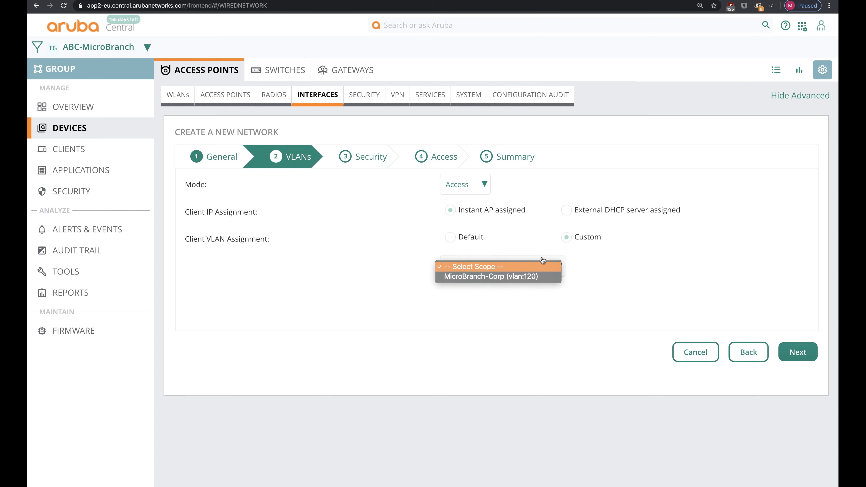
left_click(530, 277)
left_click(798, 352)
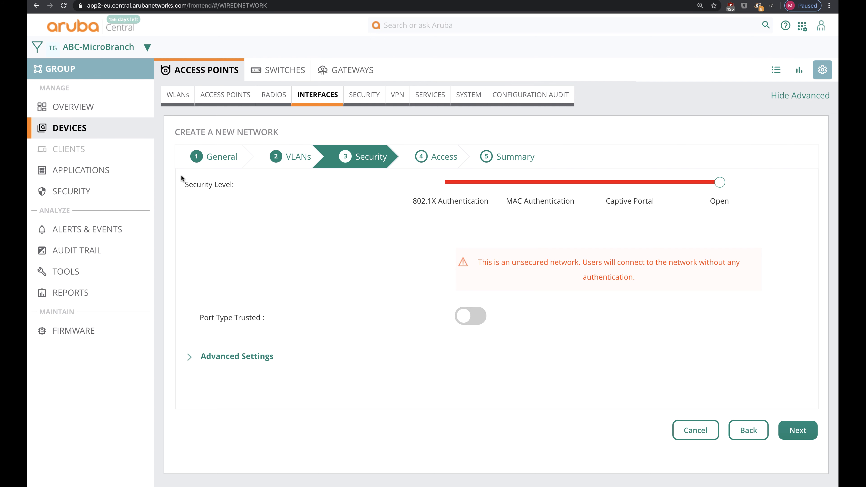
Step: Keep default security and access, finish the MicroBranch-Corp-Wired profile, and show the AP list
left_click(782, 423)
left_click(798, 464)
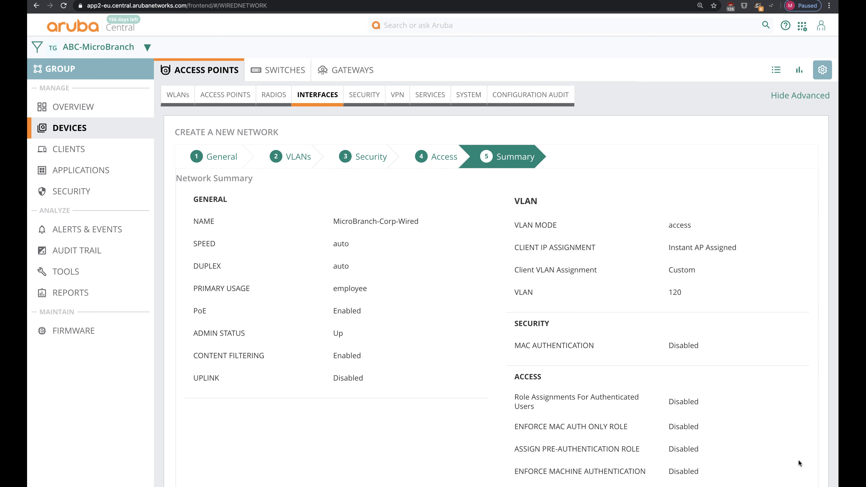
scroll(798, 460, "down", 3)
left_click(795, 443)
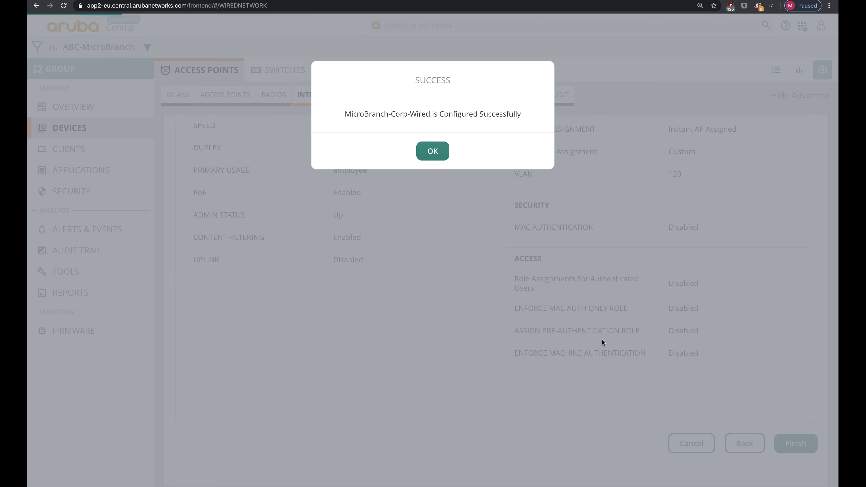
left_click(433, 151)
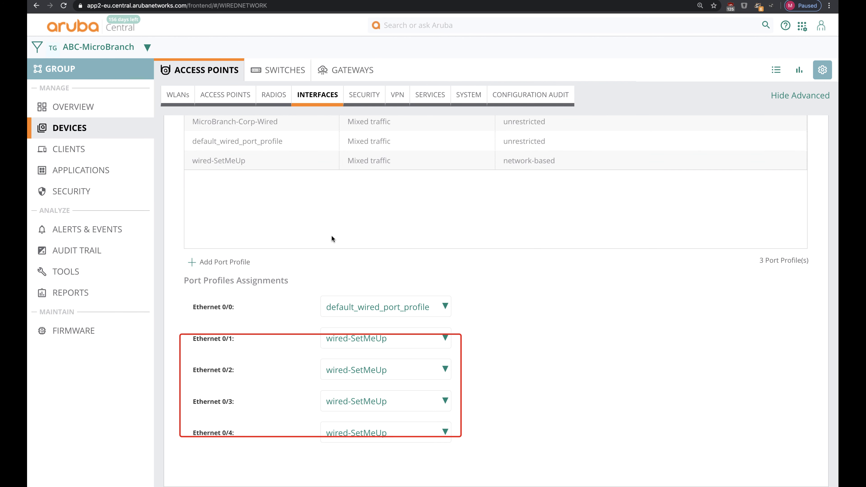
scroll(332, 237, "up", 2)
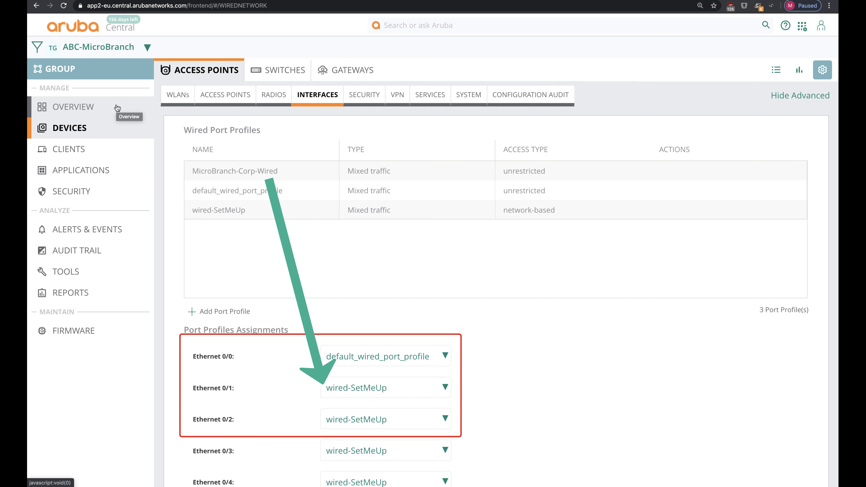
left_click(776, 70)
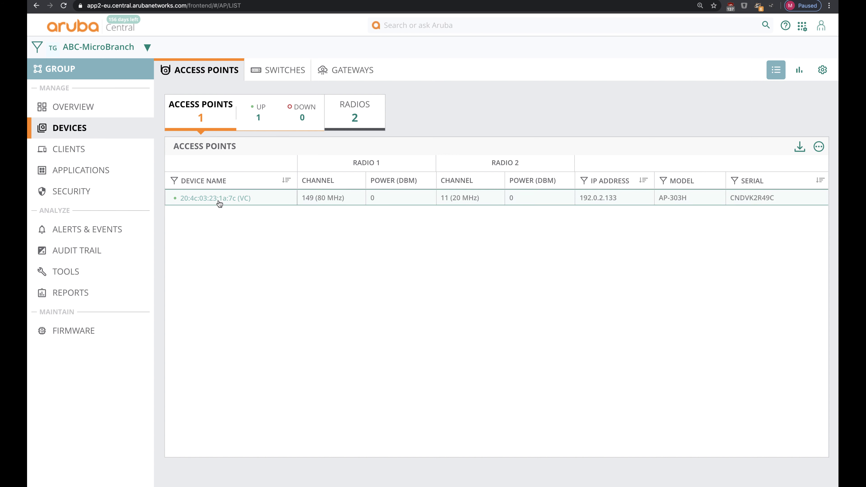
Step: Review the AP-303H's VPN tunnels, then select gateway ABC-DC-VPNC1 in the filter
left_click(218, 198)
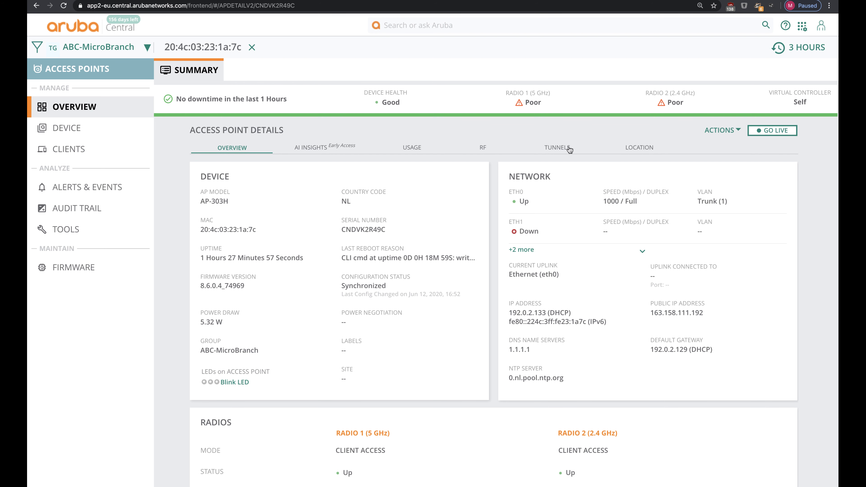
left_click(567, 149)
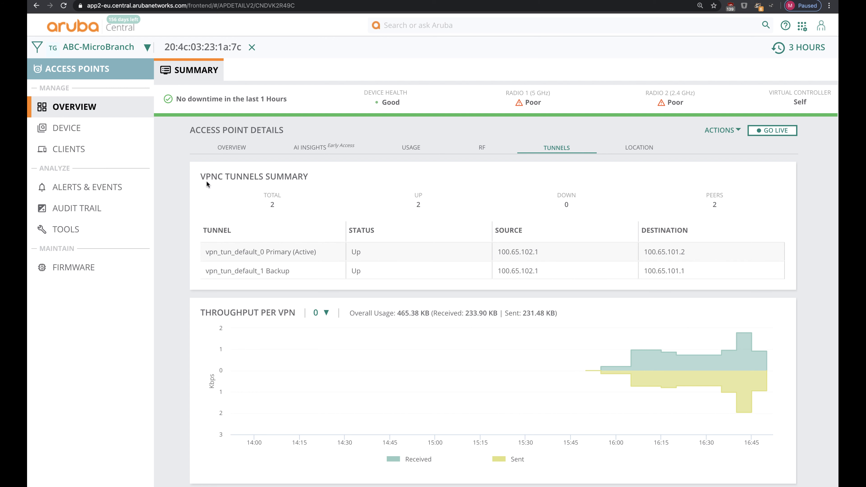
left_click(128, 44)
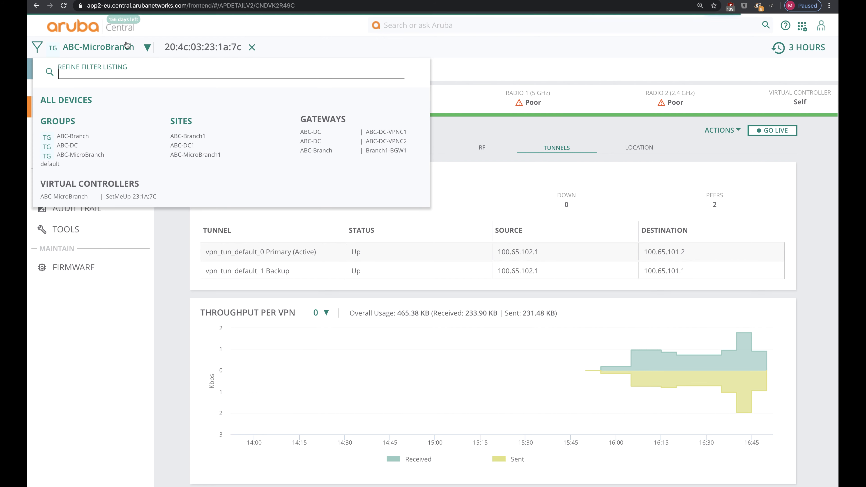
left_click(318, 133)
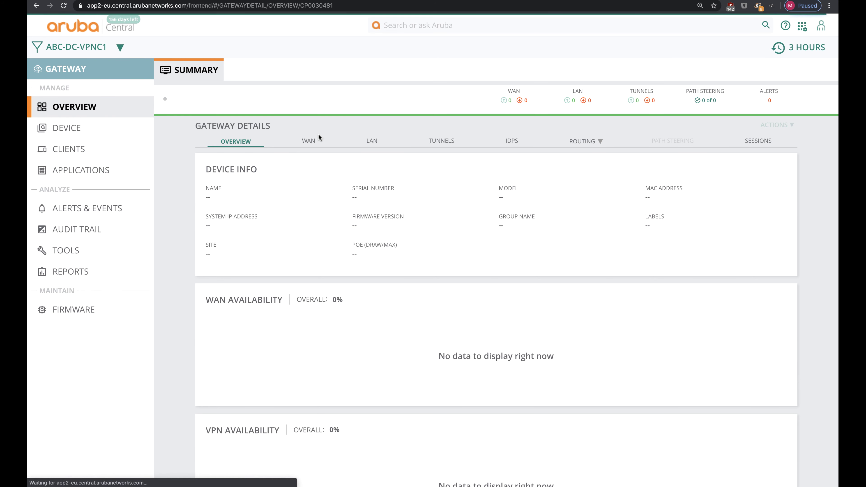
Step: Browse ABC-DC-VPNC1's Routing > Route Table, then switch the filter to group ABC-DC
mouse_move(599, 142)
left_click(576, 234)
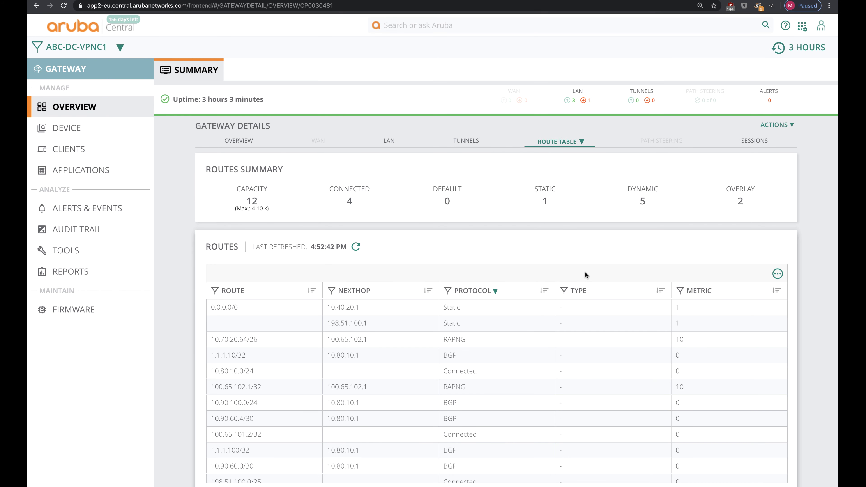
scroll(760, 286, "down", 1)
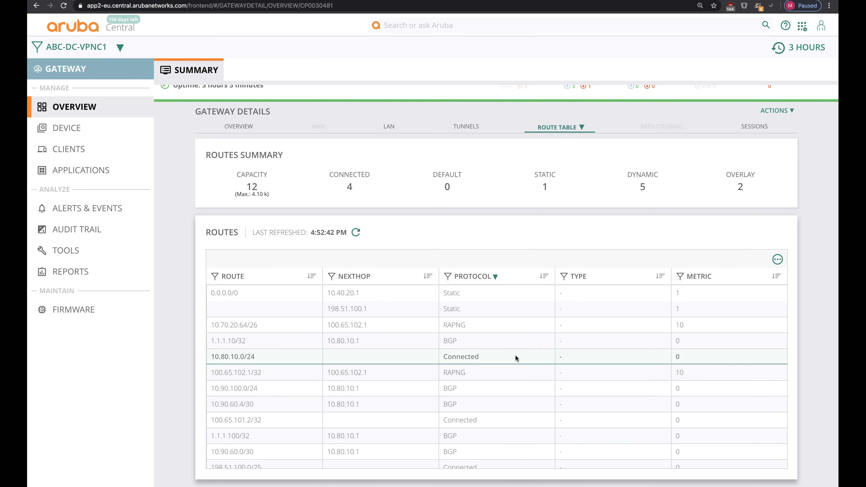
scroll(425, 372, "down", 2)
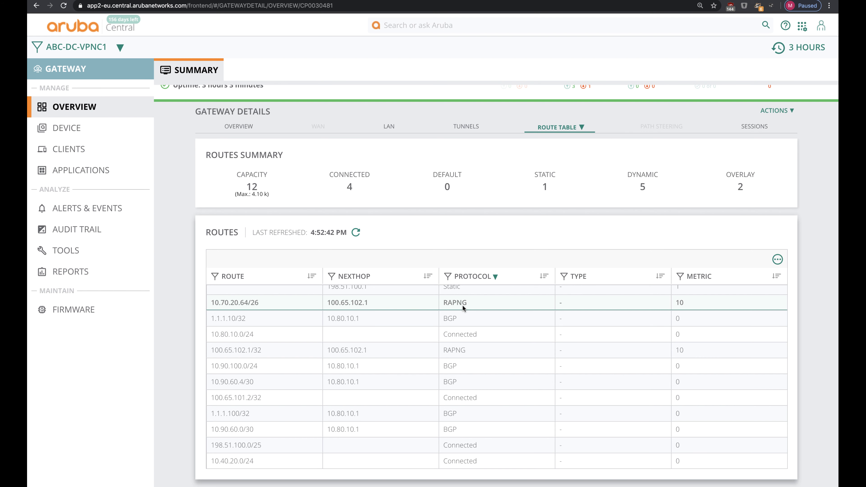
left_click(108, 46)
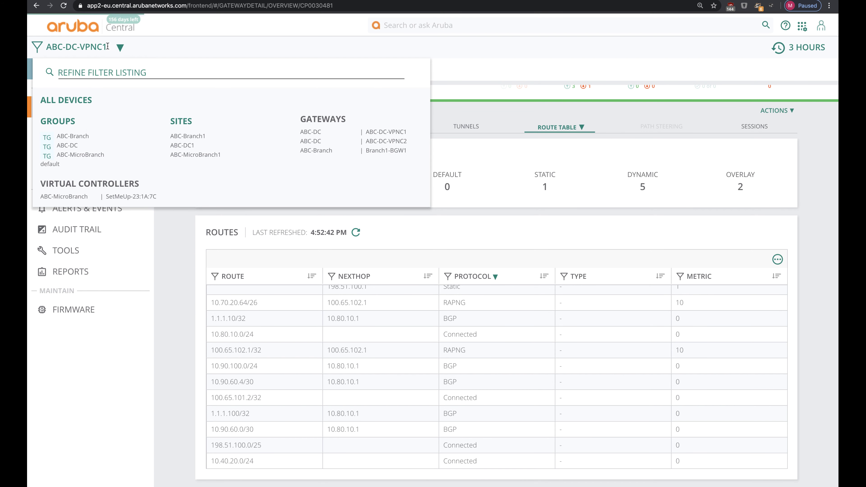
left_click(70, 146)
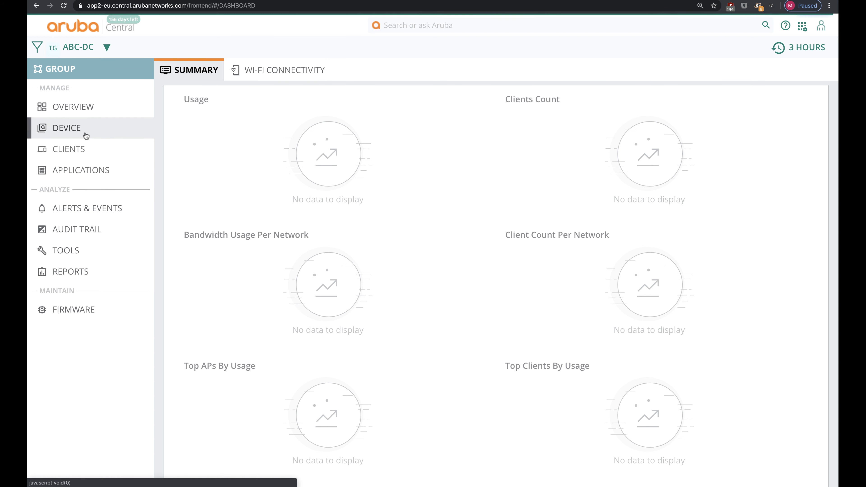
Step: Open ABC-DC's full gateway configuration at Routing > BGP and review the redistribution rules
left_click(84, 130)
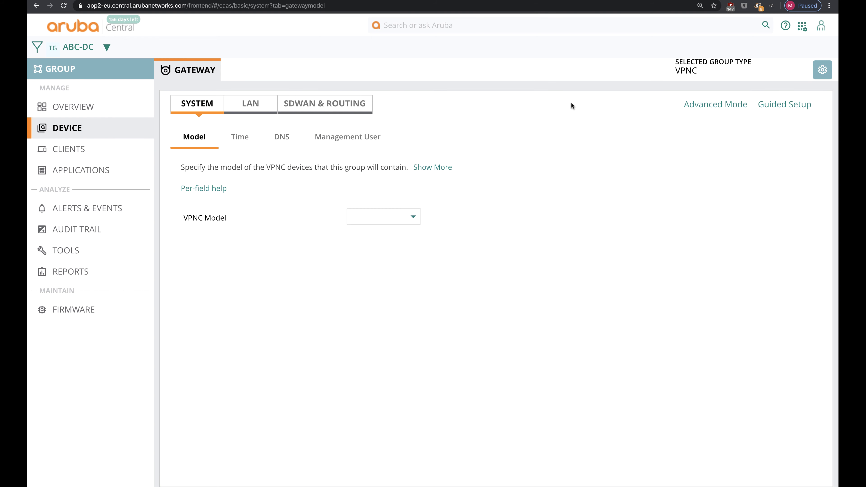
left_click(703, 105)
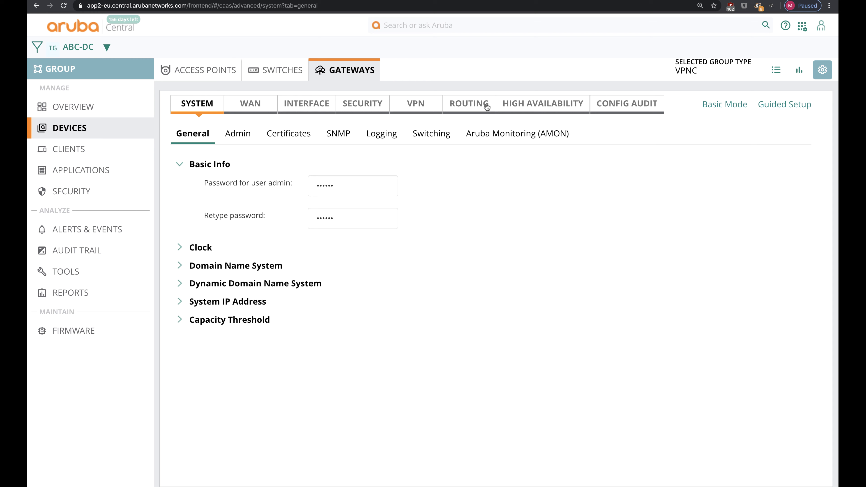
left_click(487, 104)
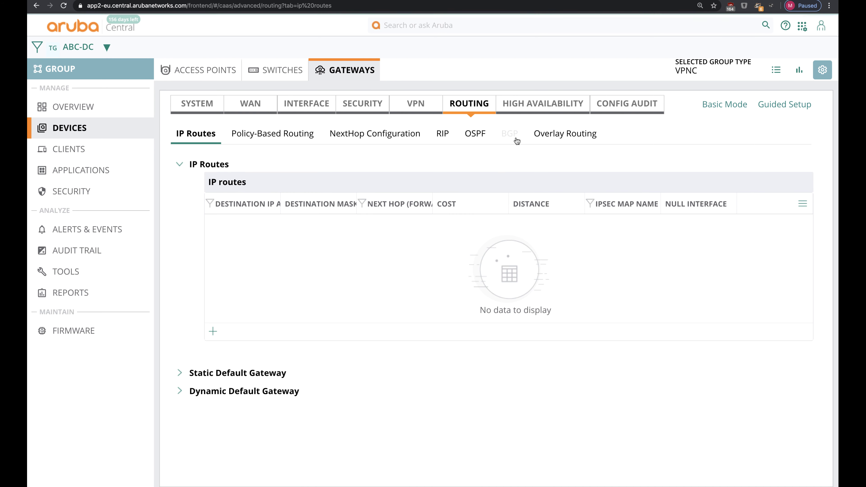
left_click(512, 136)
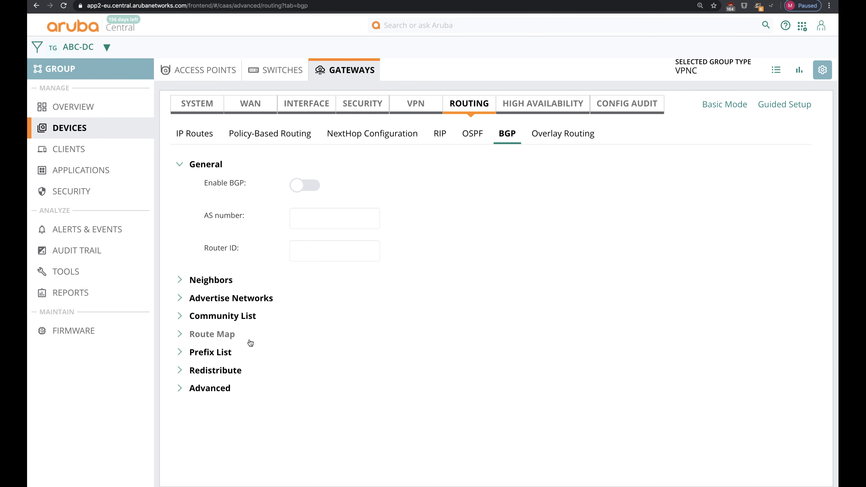
left_click(215, 372)
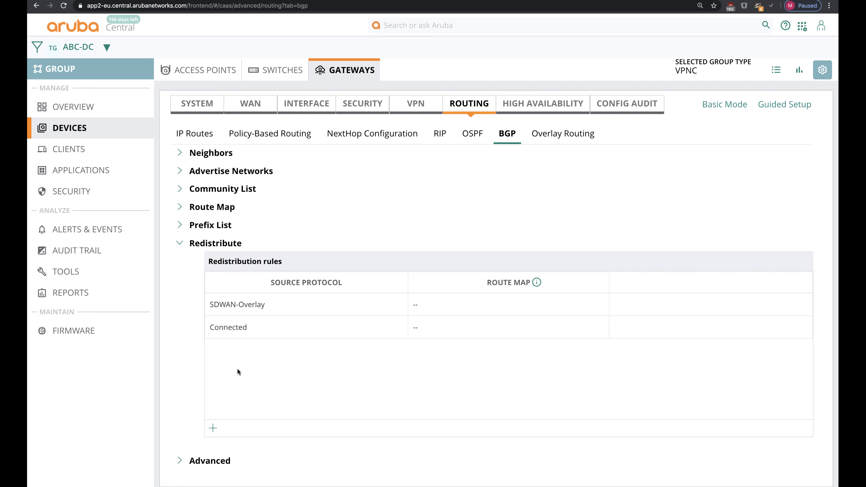
left_click(223, 305)
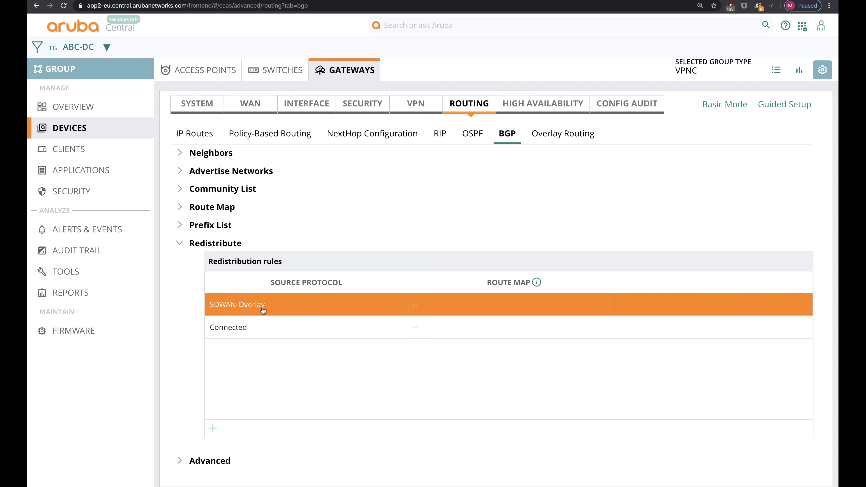
left_click(246, 337)
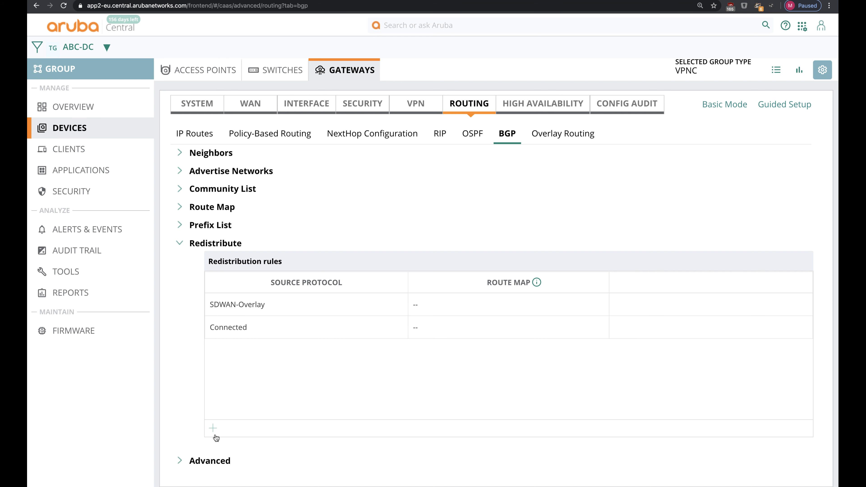
Step: Add an IAP-VPN Overlay BGP redistribution rule, then go to Overlay Routing
left_click(213, 429)
left_click(267, 357)
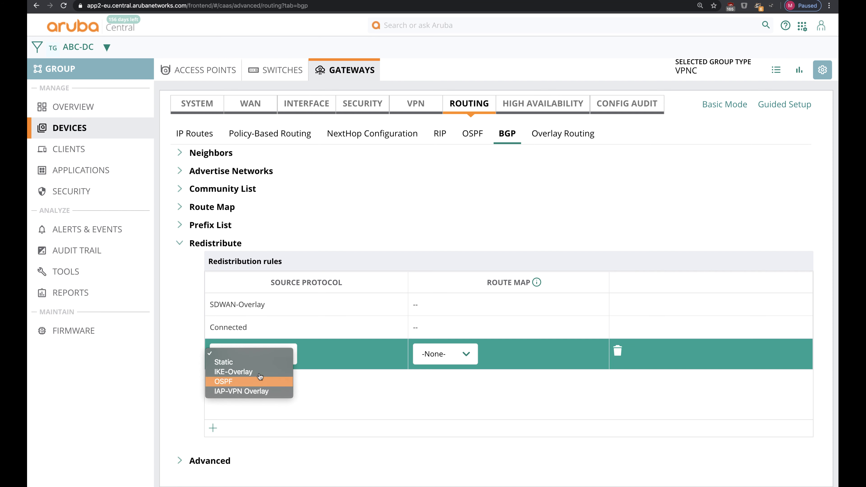
left_click(258, 392)
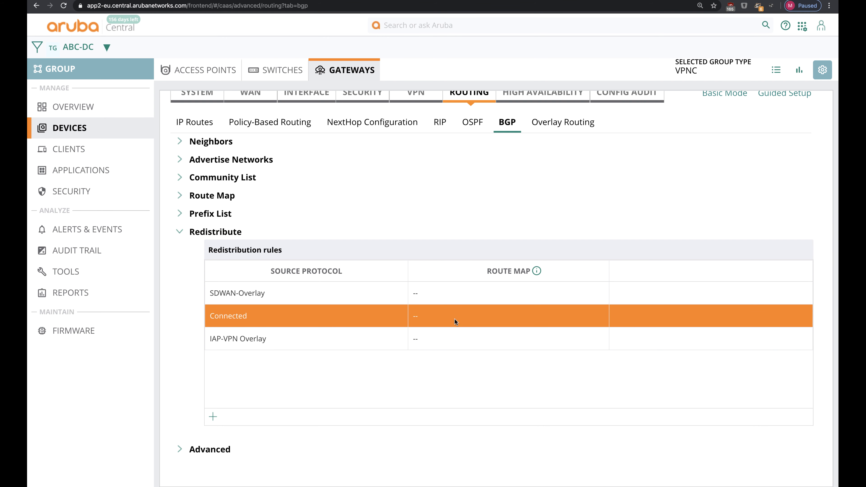
left_click(559, 127)
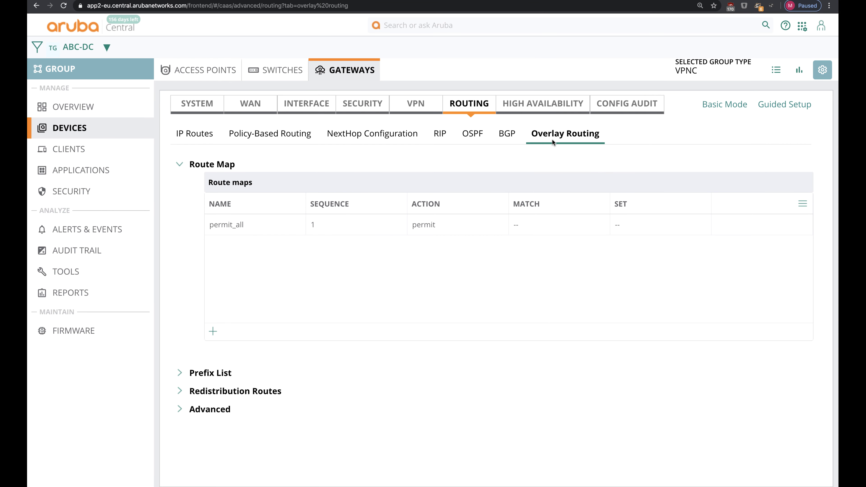
Step: Add an IAP-VPN overlay redistribution rule beside the Connected and BGP rules, and save it
left_click(236, 391)
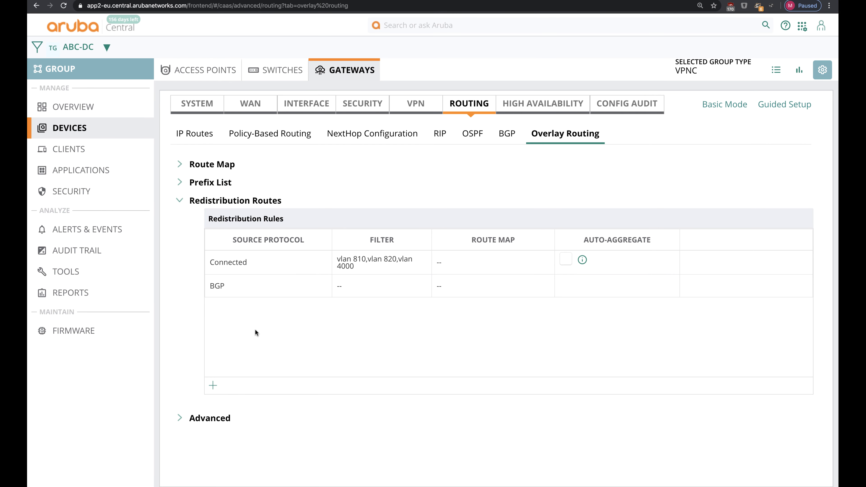
left_click(258, 260)
left_click(233, 295)
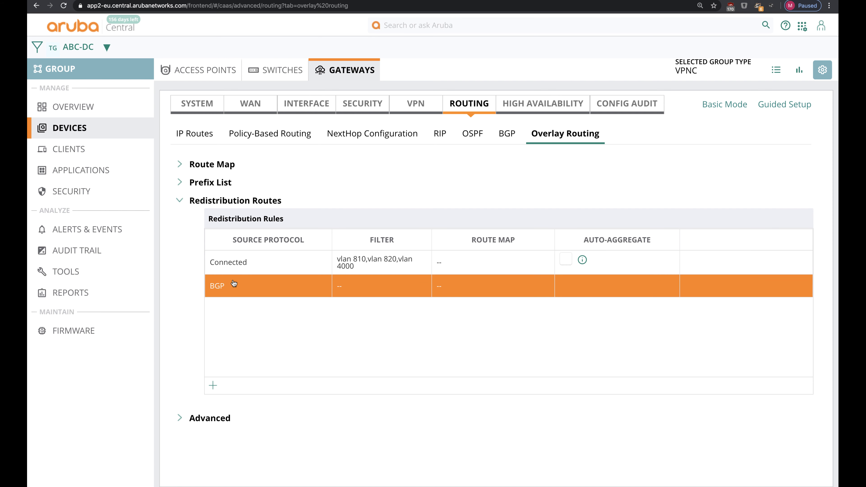
left_click(232, 270)
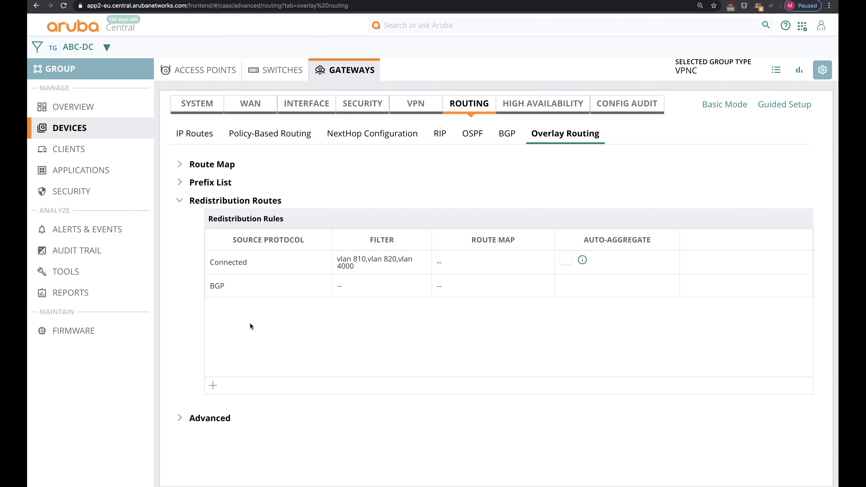
left_click(213, 386)
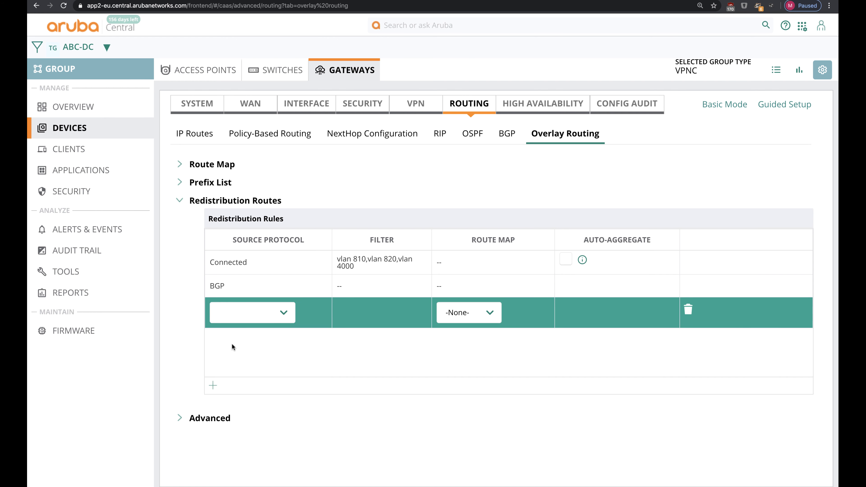
left_click(239, 312)
left_click(241, 350)
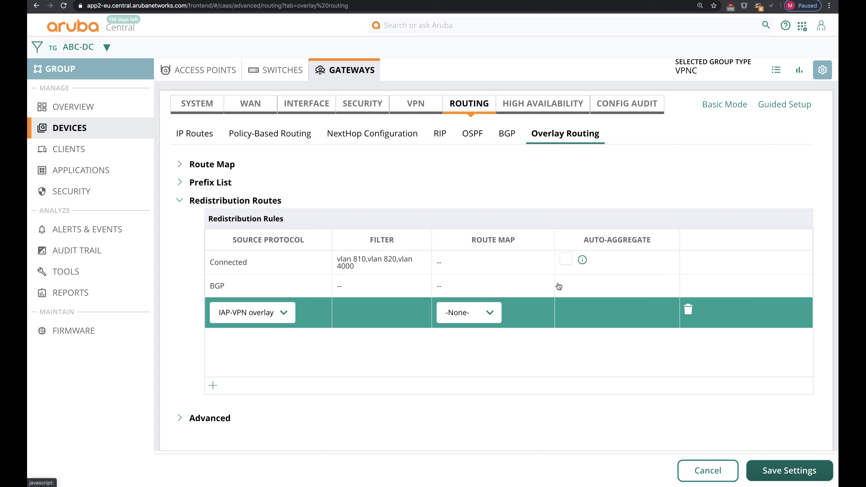
left_click(538, 310)
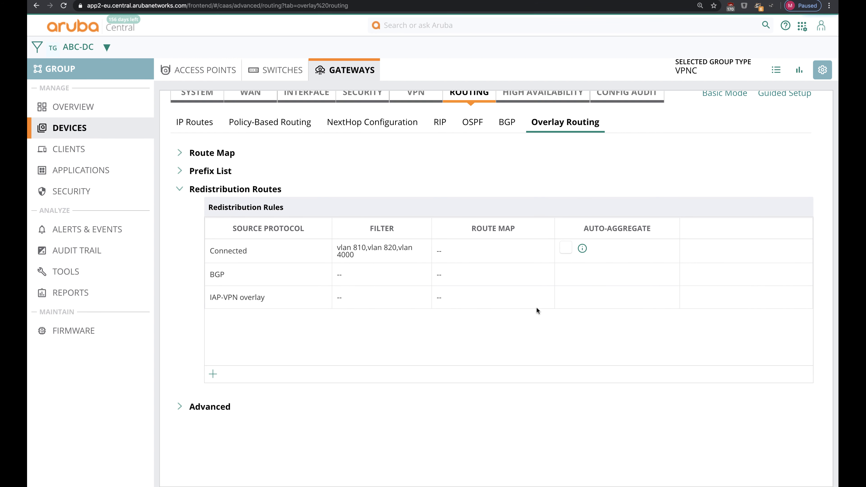
left_click(513, 301)
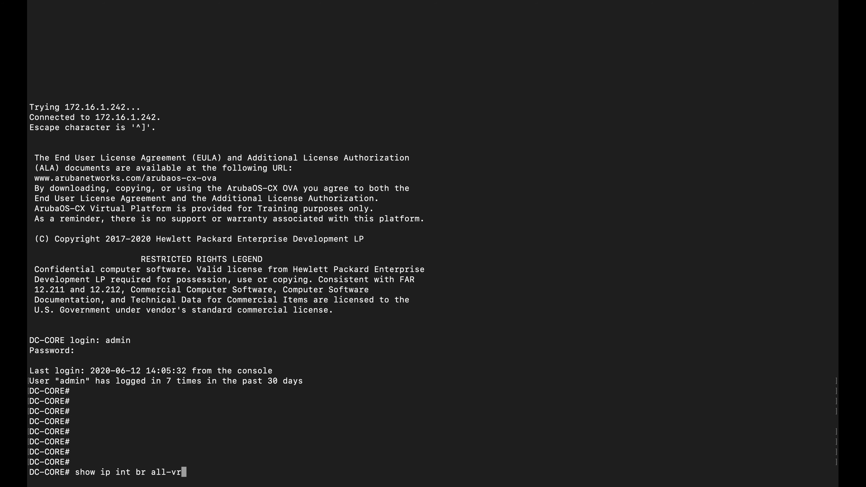
Step: List DC-CORE interfaces across all VRFs, highlighting vlan80 and 10.90.100.1 on vlan210
type("f")
key("Return")
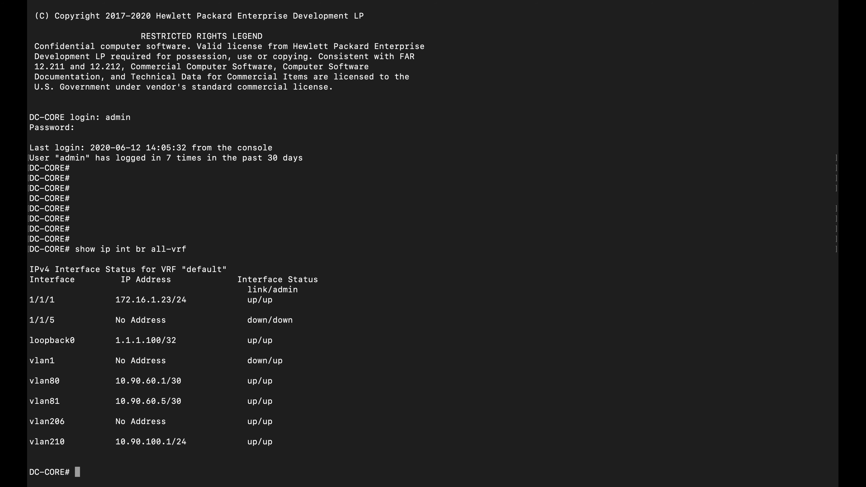
triple_click(218, 377)
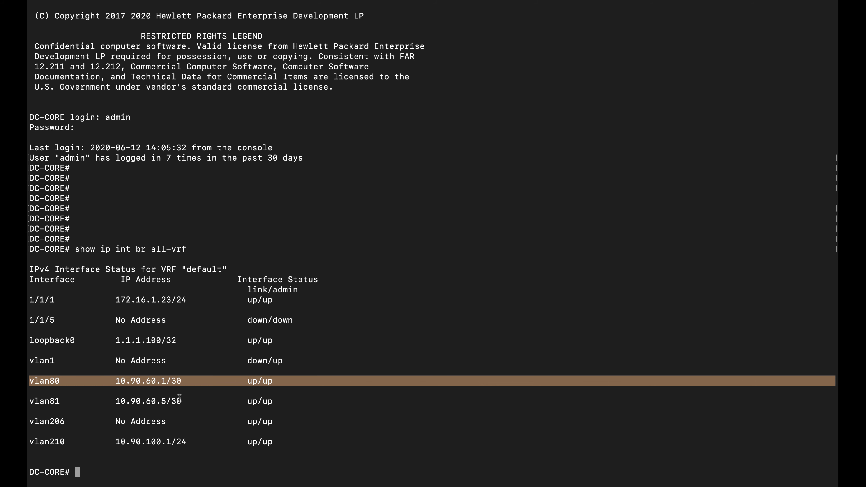
left_click(183, 419)
double_click(169, 442)
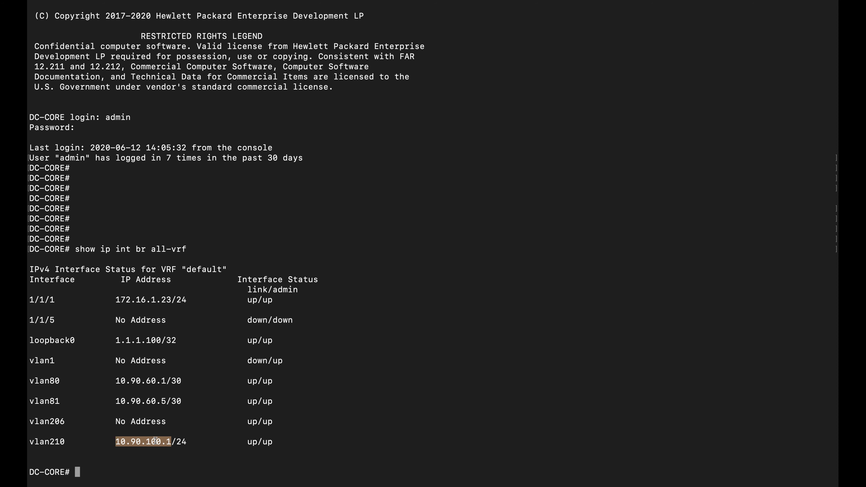
Step: Run 'show bgp all' and highlight the 10.70.20.64/26 route learned via 10.90.60.2
key("Return")
type("show bgp")
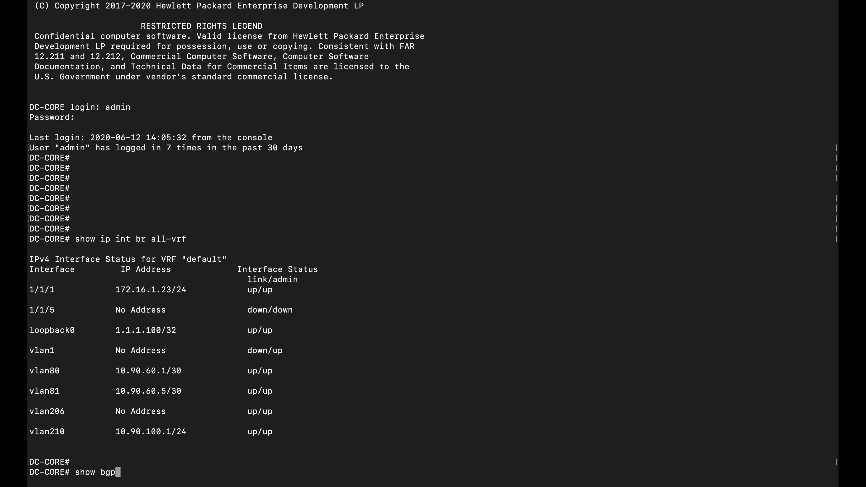
type(" all")
key("Return")
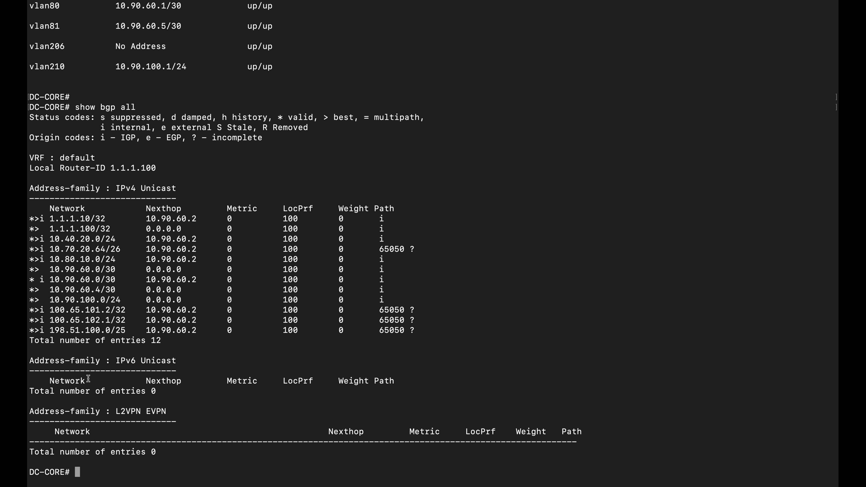
triple_click(103, 245)
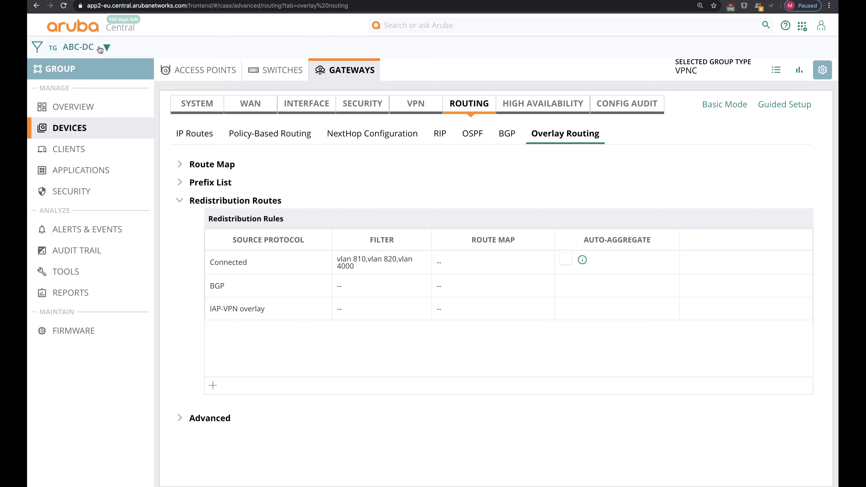
left_click(99, 48)
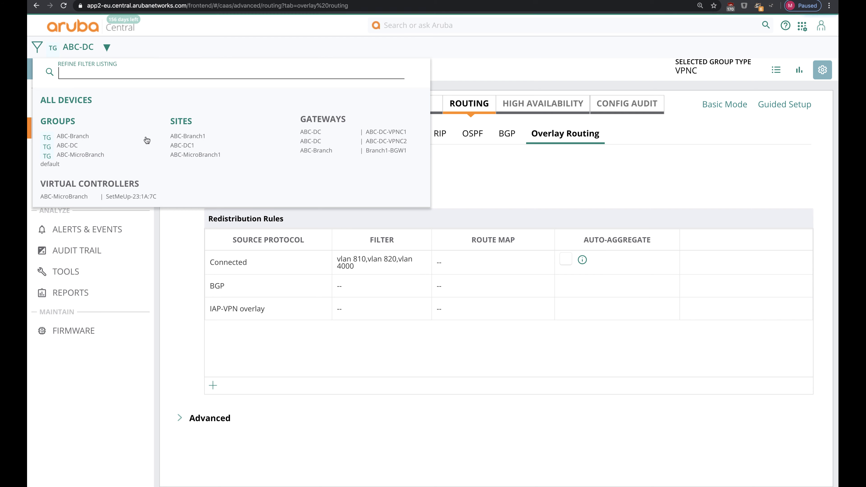
Step: Switch to the ABC-MicroBranch group and open its access points' advanced System settings
left_click(104, 155)
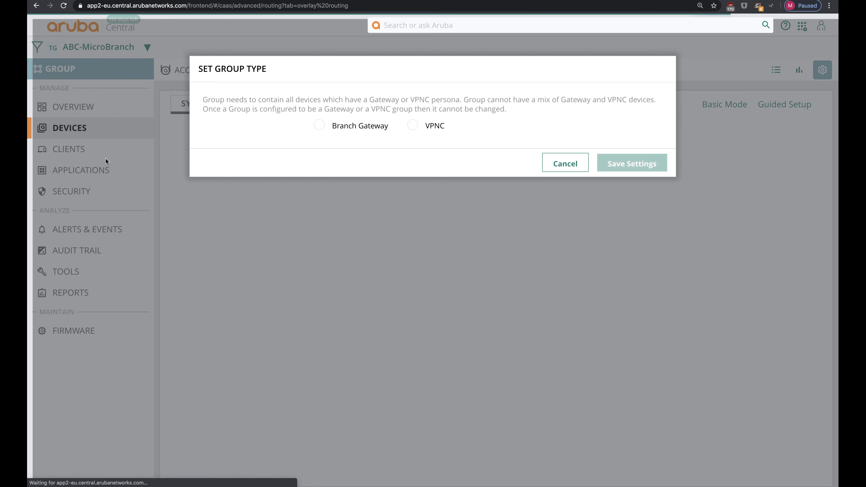
left_click(561, 160)
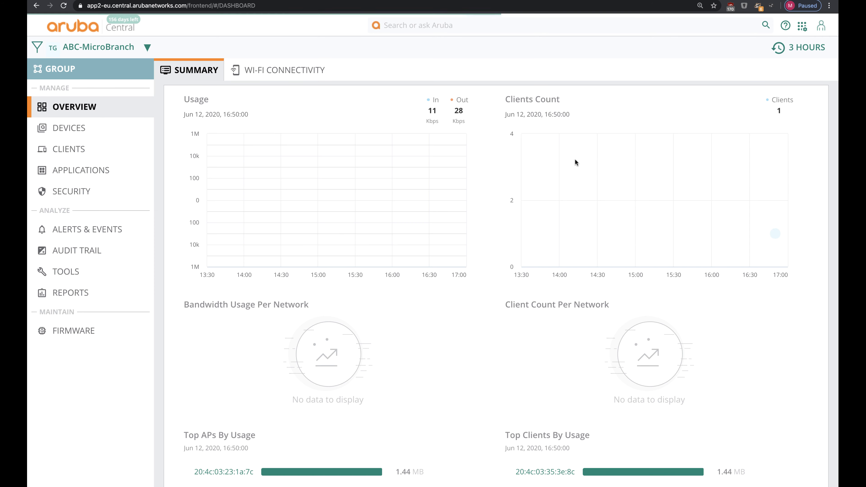
left_click(82, 129)
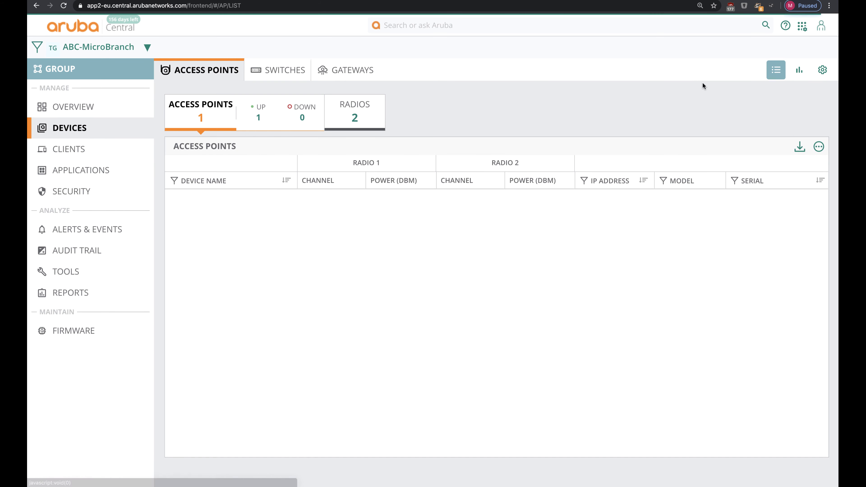
left_click(821, 72)
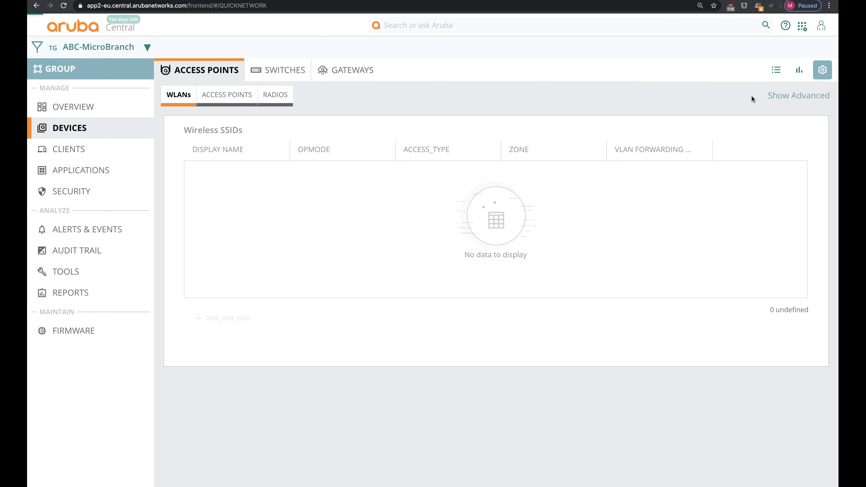
left_click(787, 96)
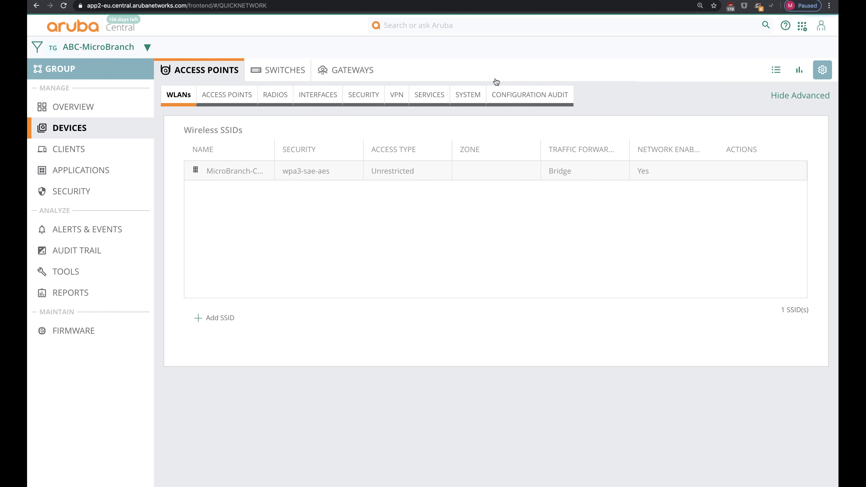
left_click(468, 96)
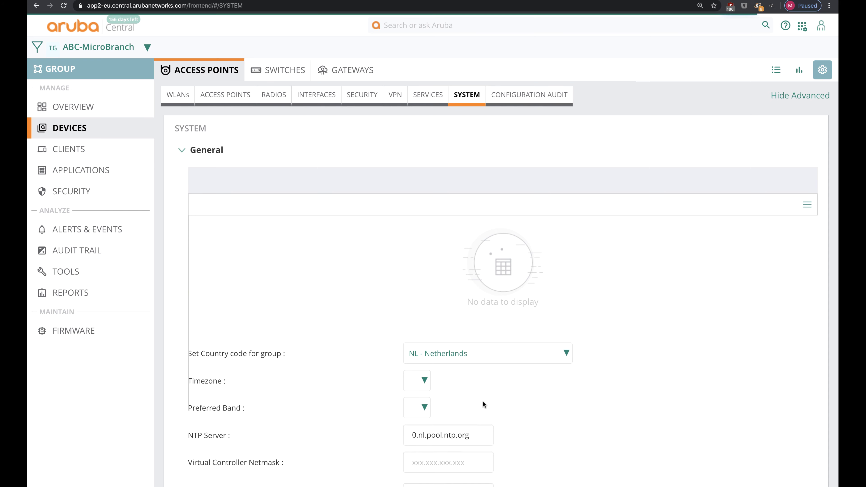
scroll(483, 404, "down", 12)
scroll(482, 401, "down", 15)
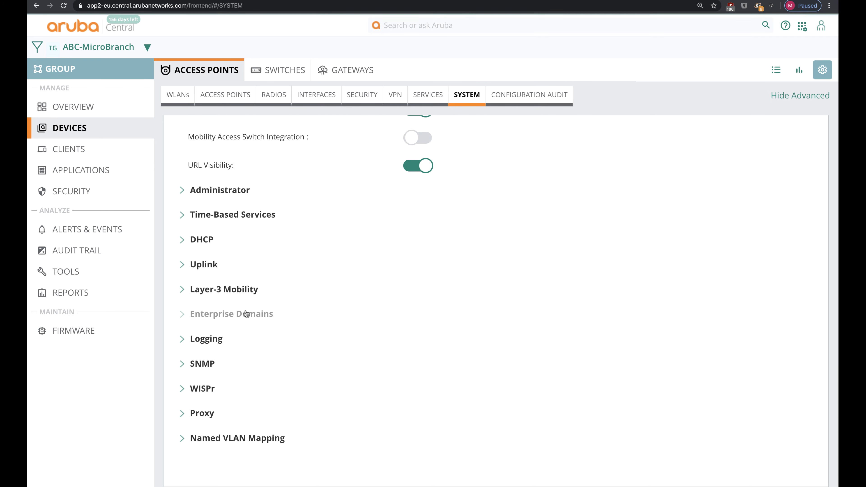
Step: Add sdbranch.local under Enterprise Domains and save the system settings
left_click(246, 313)
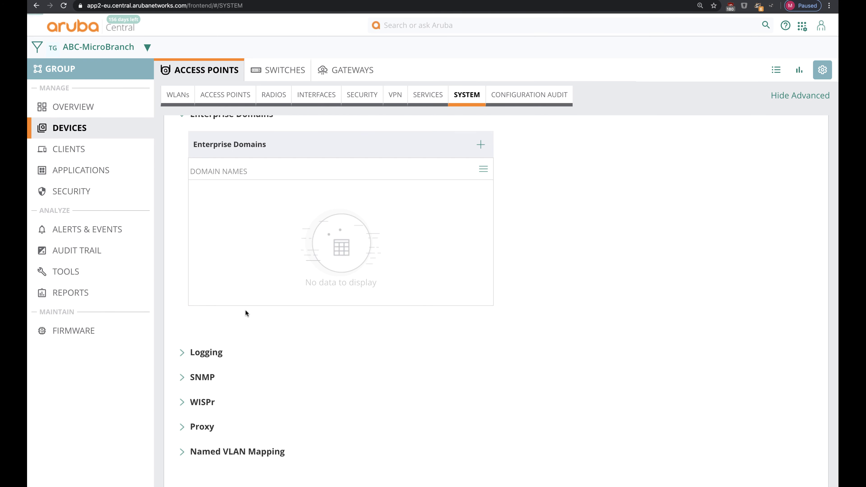
left_click(479, 146)
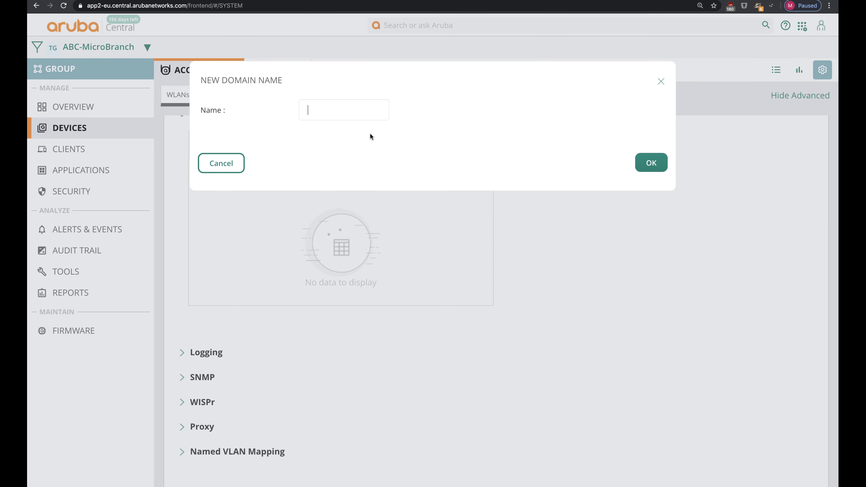
type("sdbranch.local")
left_click(657, 167)
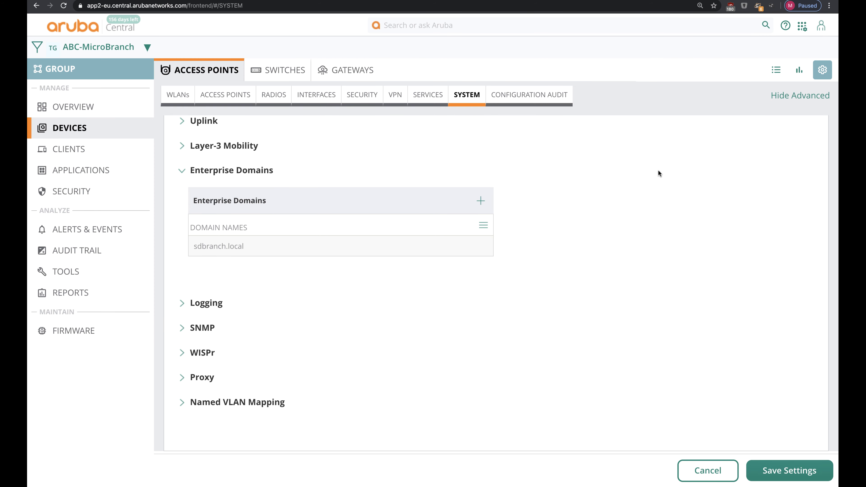
left_click(789, 470)
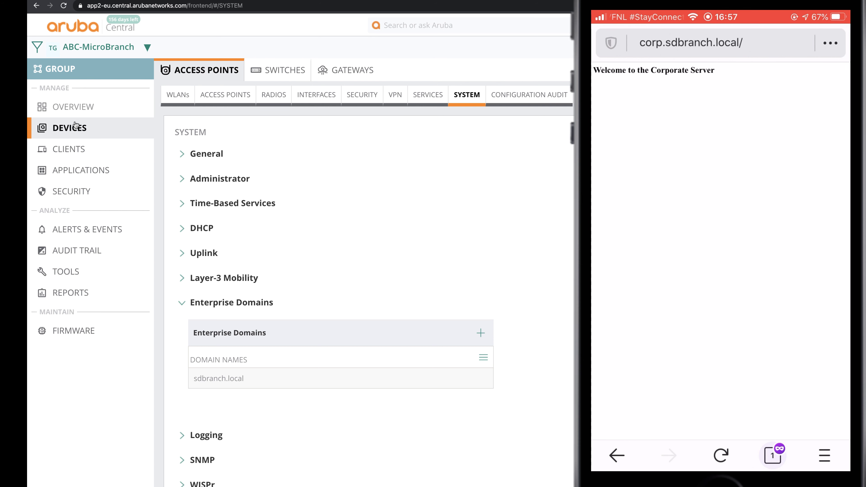
Step: Open the iPhone client from the access point's connected clients list
left_click(784, 69)
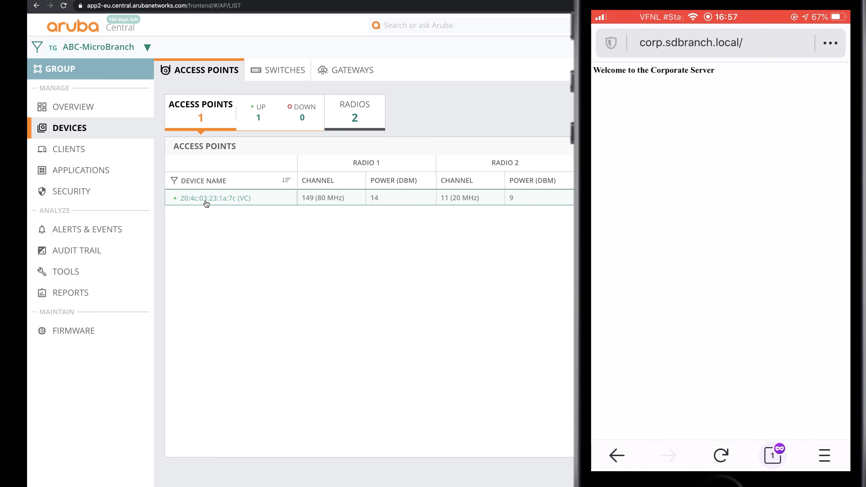
left_click(201, 197)
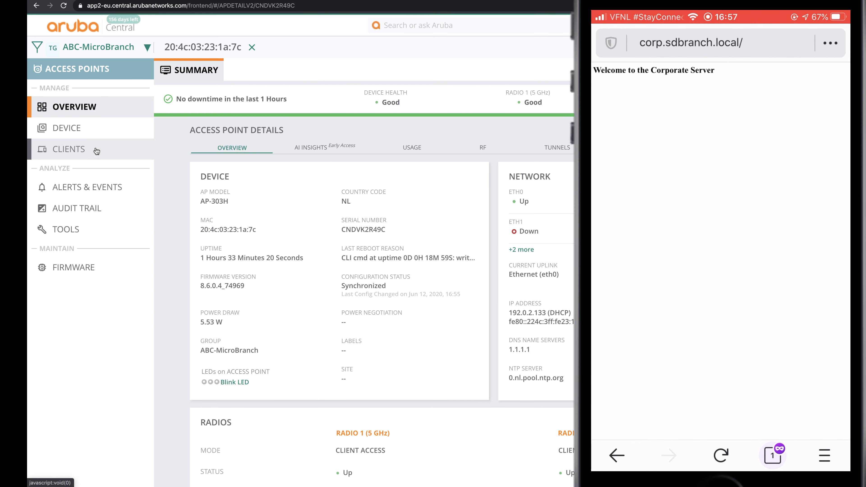
left_click(79, 152)
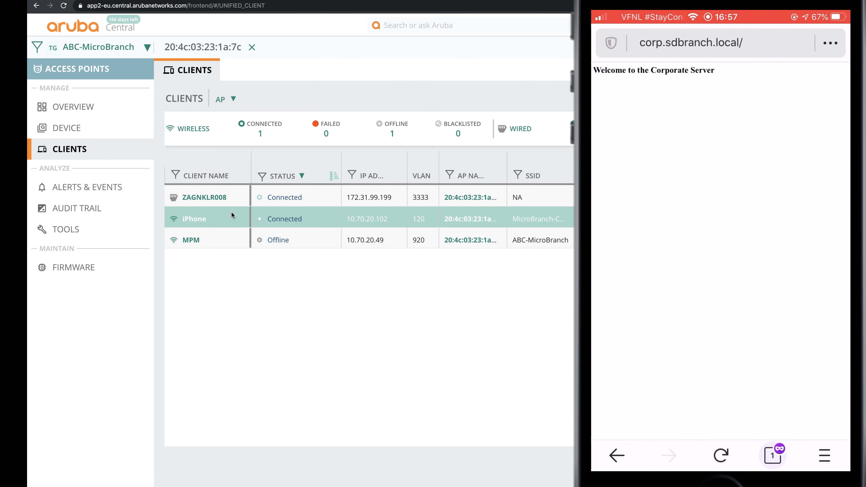
left_click(190, 219)
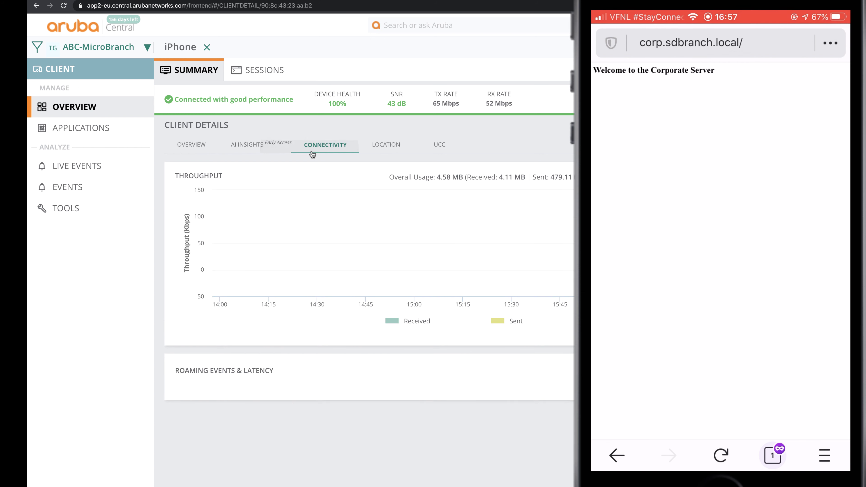
Step: Check the iPhone's 10.90.100.2 session details in its Sessions list
left_click(264, 66)
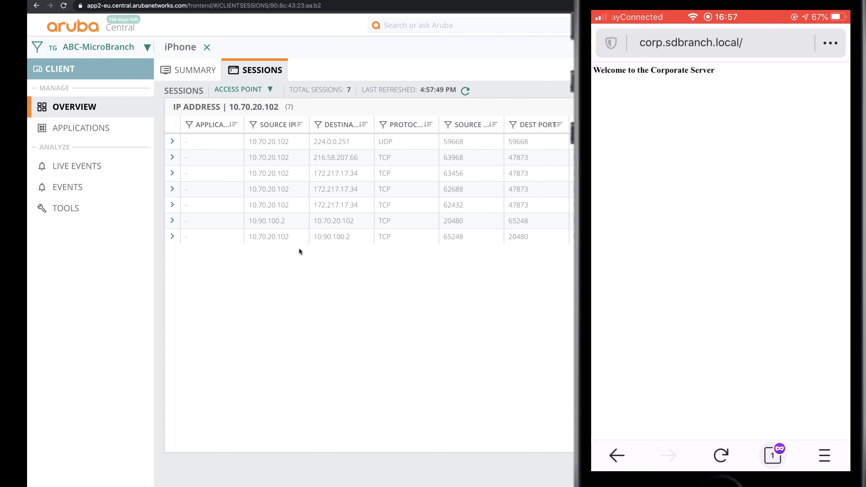
left_click(172, 221)
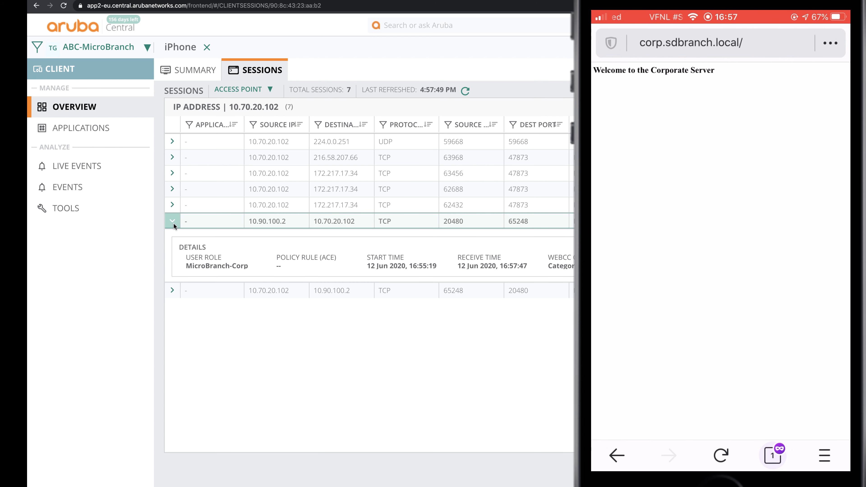
left_click(173, 223)
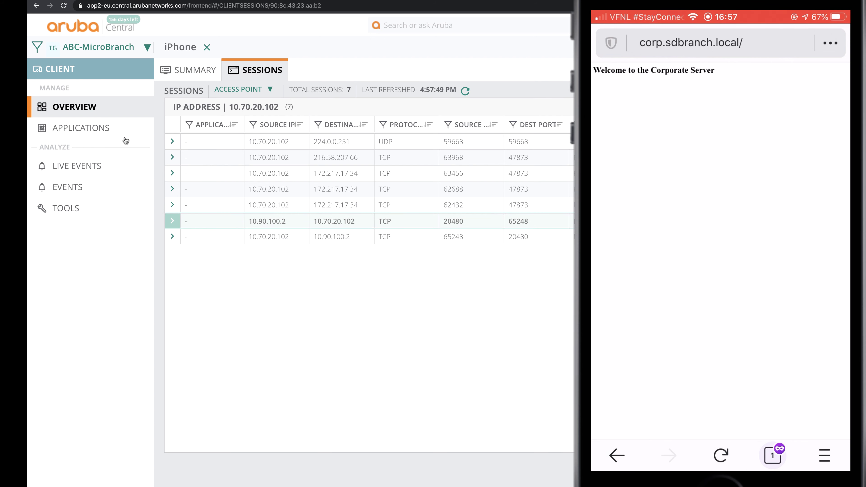
left_click(122, 52)
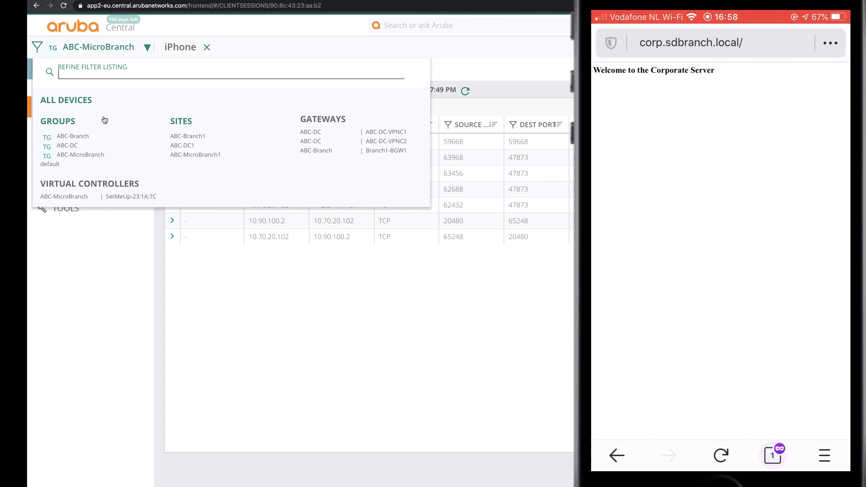
Step: Set AppRF Deep Packet Inspection to All in ABC-MicroBranch's access point Services settings and save
left_click(86, 155)
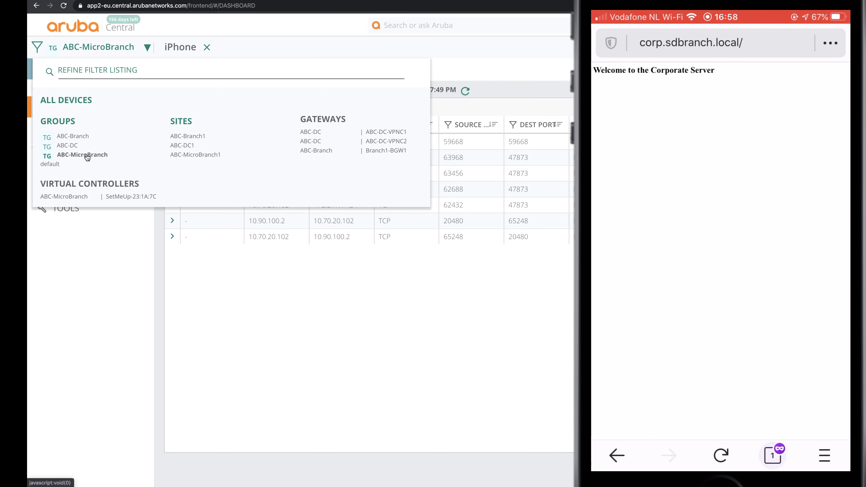
left_click(98, 129)
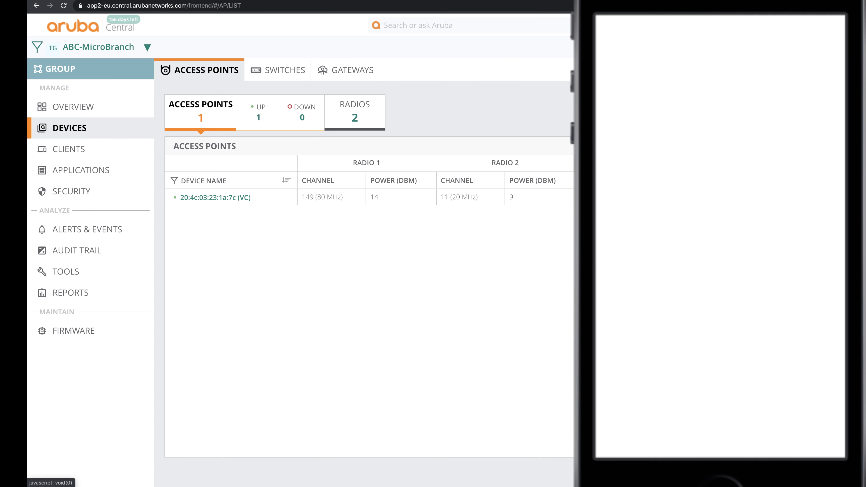
left_click(823, 72)
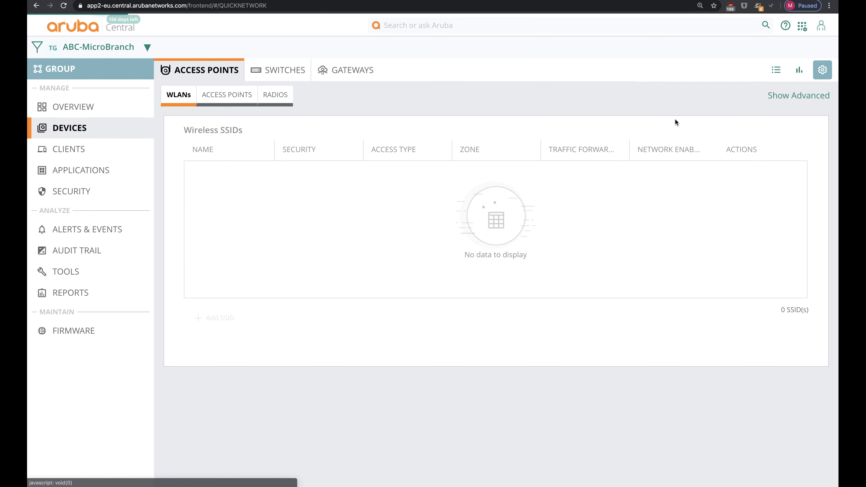
left_click(814, 97)
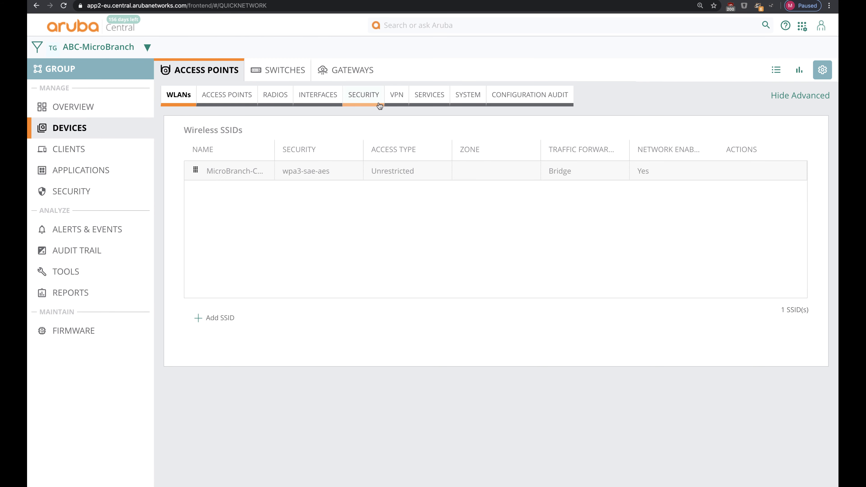
left_click(442, 96)
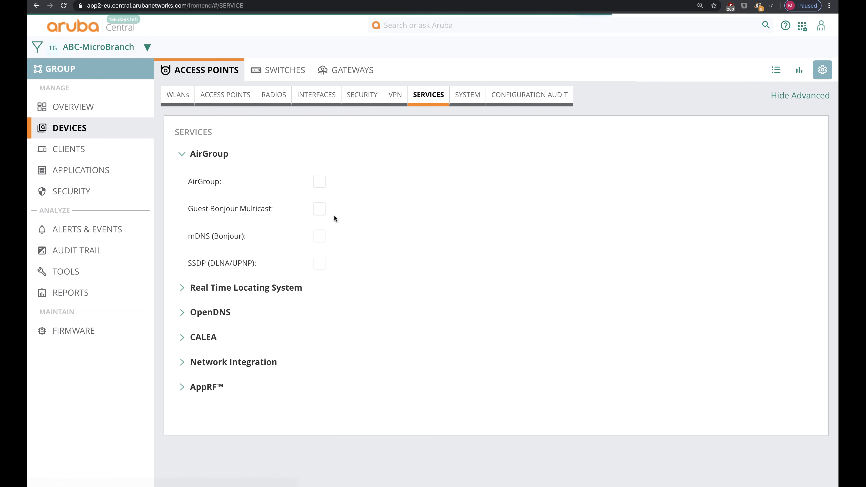
left_click(207, 386)
left_click(339, 305)
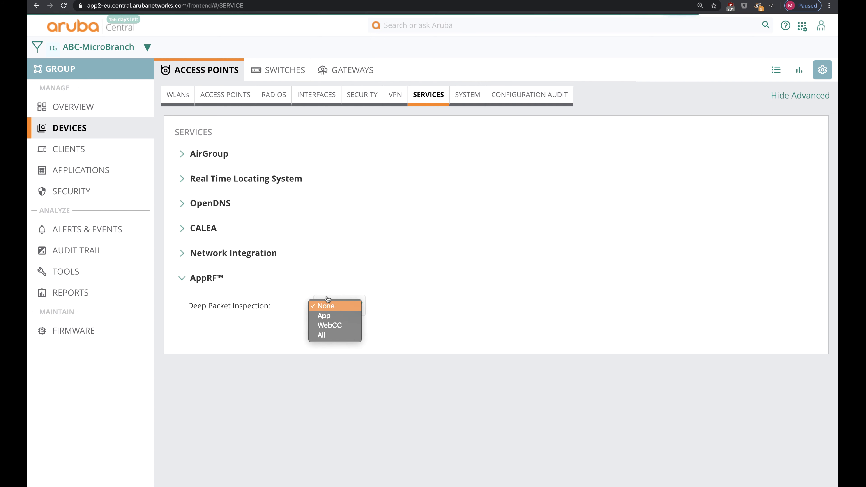
left_click(330, 335)
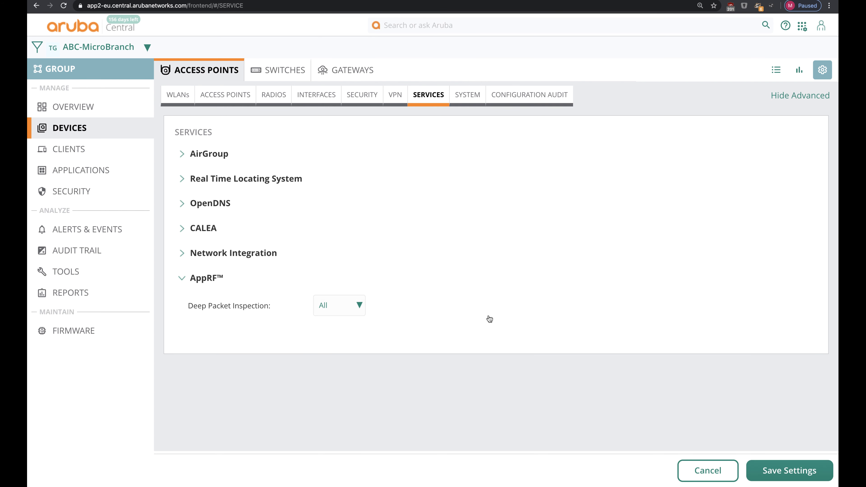
left_click(770, 461)
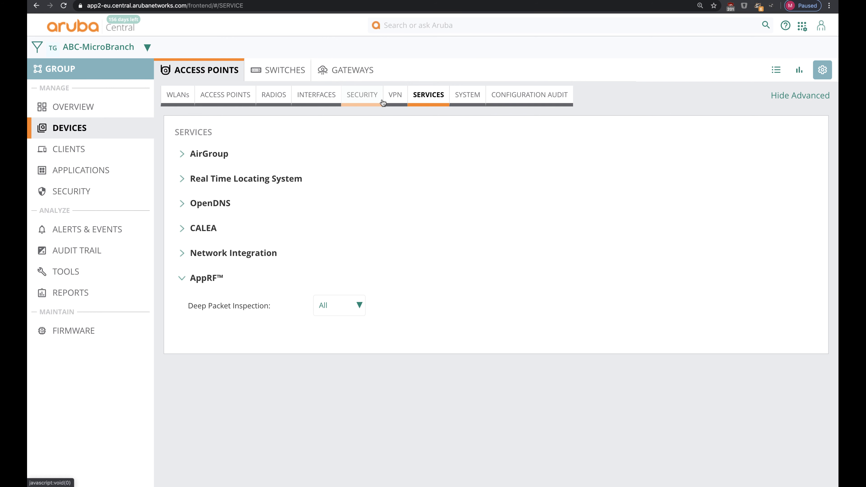
Step: Open the Security settings and expand the Wireless IDS/IPS and Firewall Settings sections
left_click(376, 99)
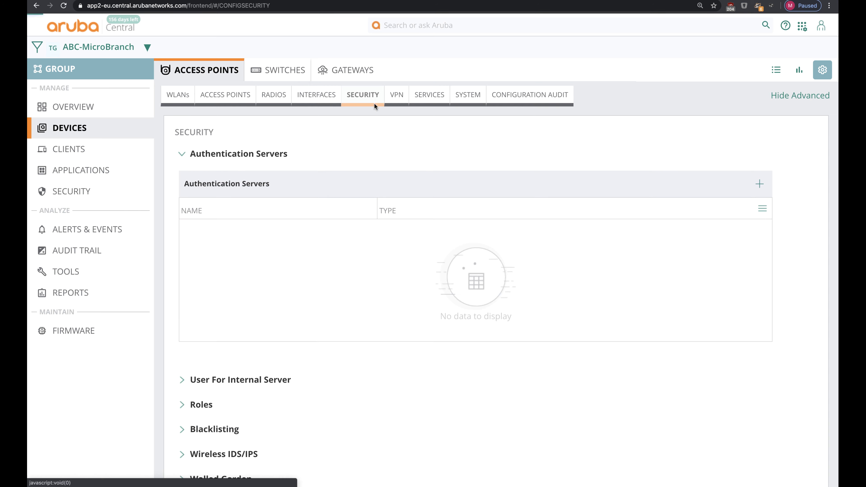
scroll(246, 413, "down", 1)
scroll(221, 386, "down", 3)
left_click(207, 364)
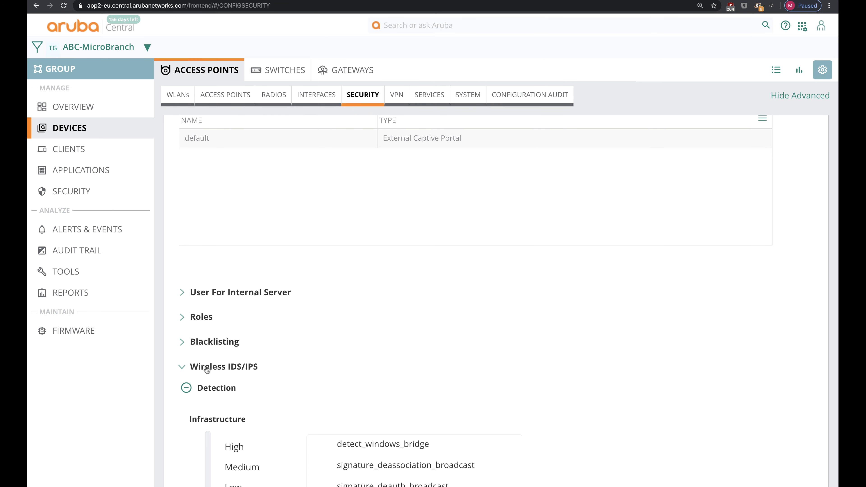
scroll(206, 365, "down", 10)
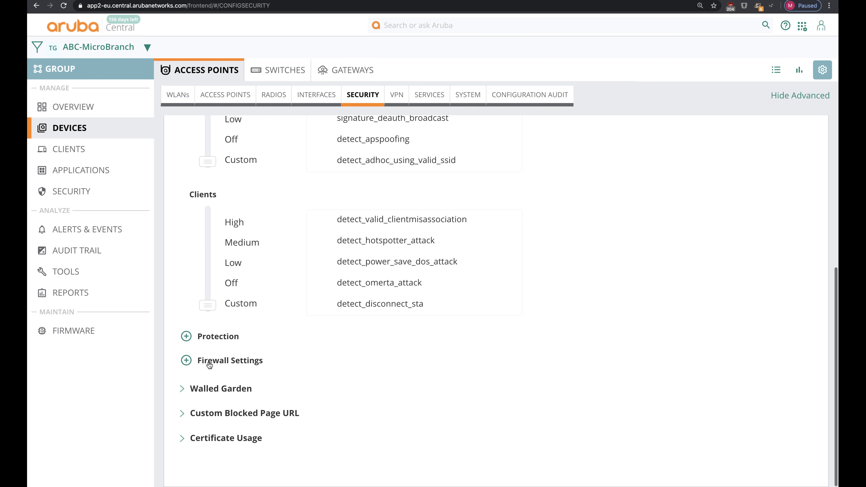
left_click(203, 361)
scroll(209, 365, "down", 5)
scroll(209, 365, "down", 4)
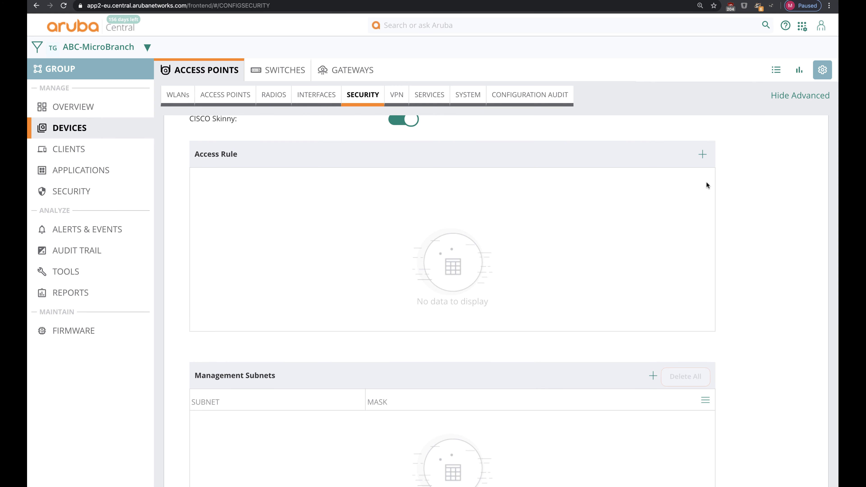
Step: Add an Allow dhcp access rule from all sources to all destinations and save
left_click(702, 156)
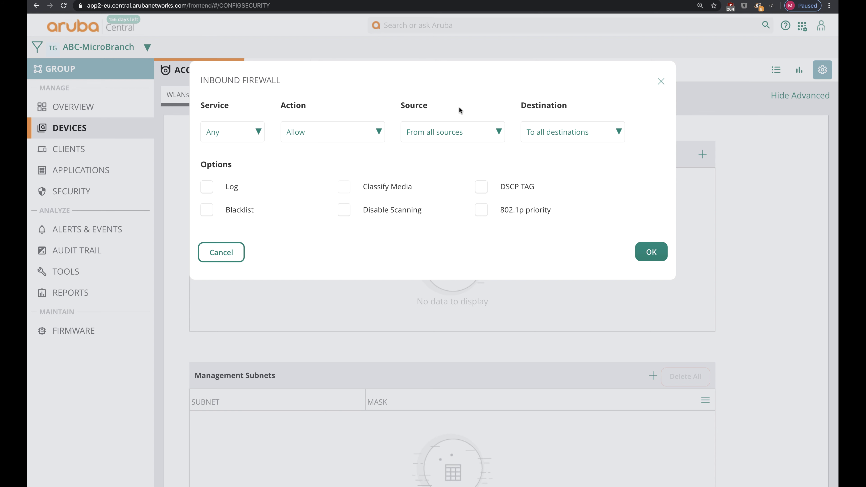
left_click(449, 136)
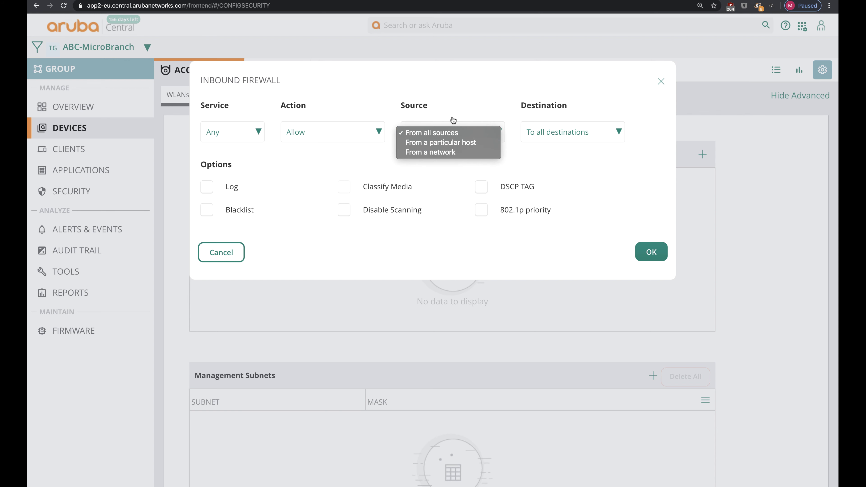
left_click(454, 119)
left_click(367, 137)
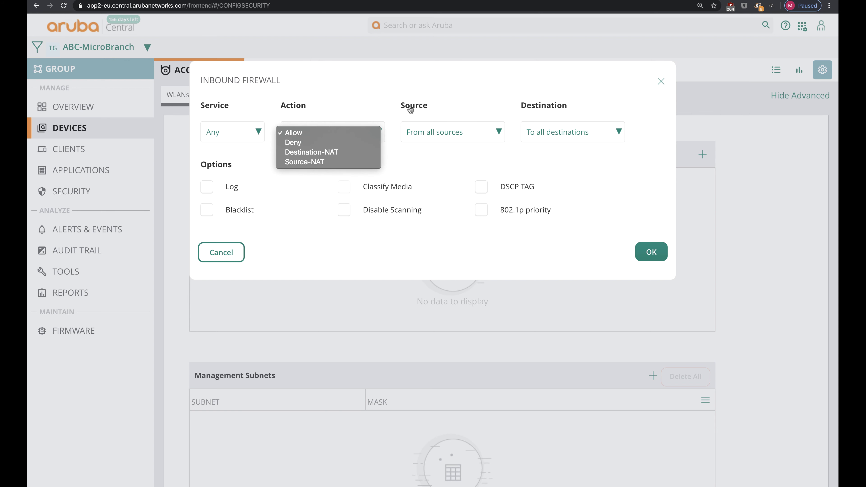
left_click(363, 122)
left_click(243, 140)
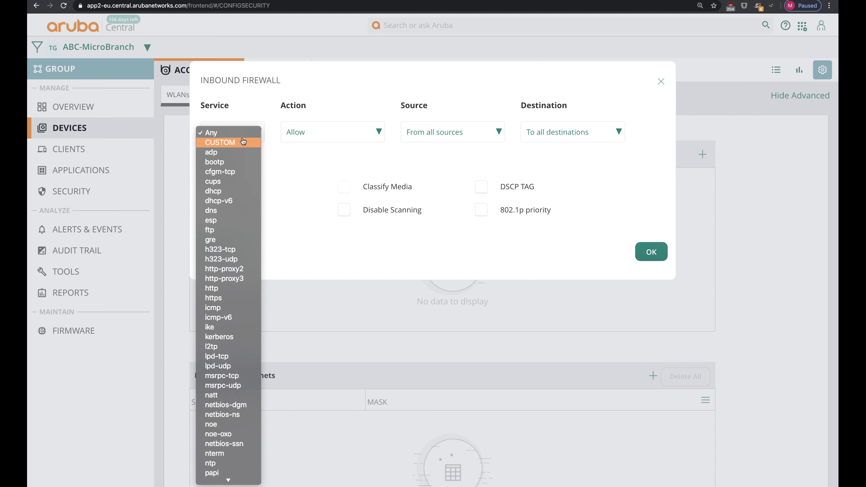
key("e")
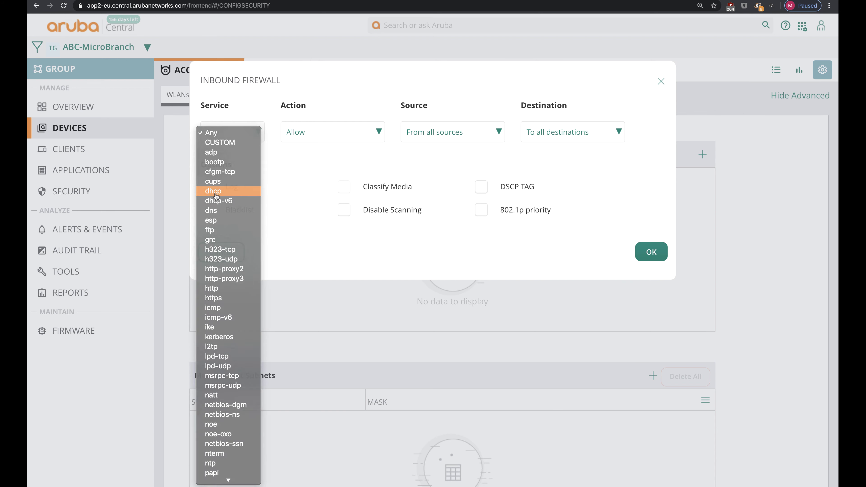
left_click(213, 191)
left_click(650, 252)
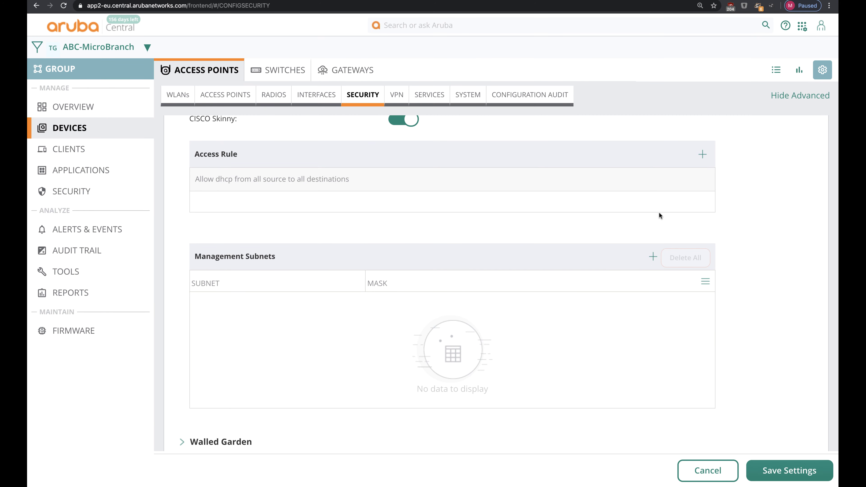
left_click(789, 471)
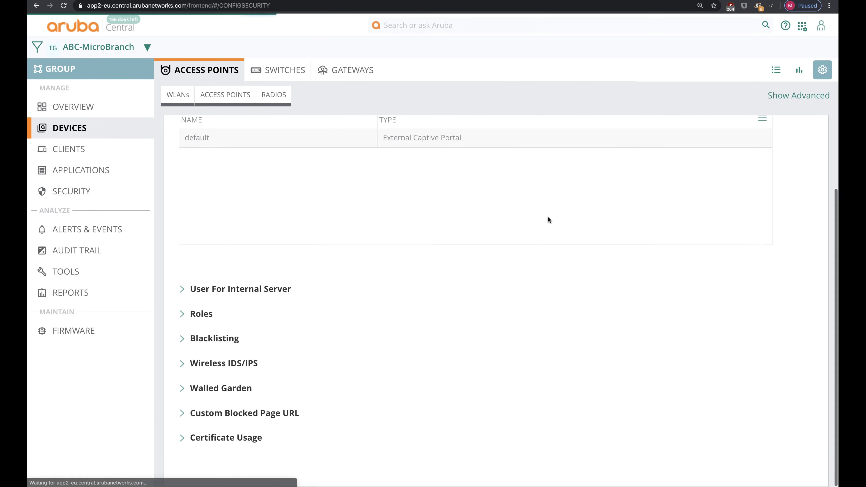
Step: Re-expand Wireless IDS/IPS and scroll down through the security settings
left_click(217, 363)
scroll(239, 392, "down", 10)
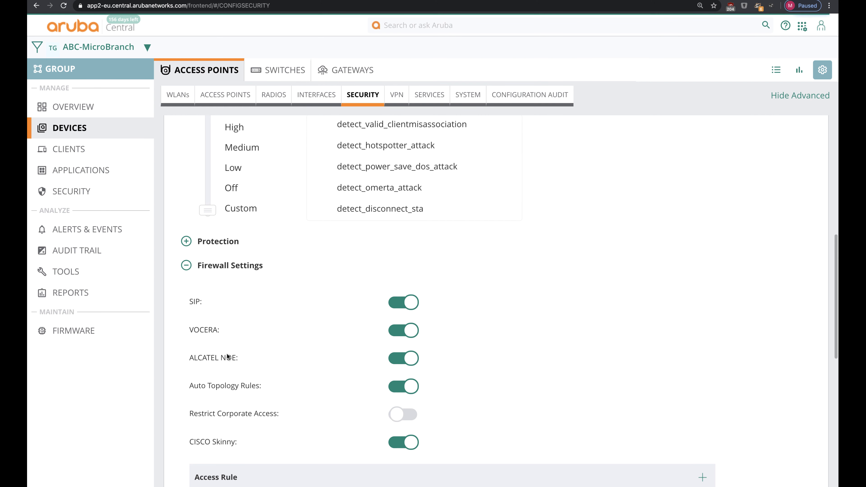
scroll(226, 357, "down", 5)
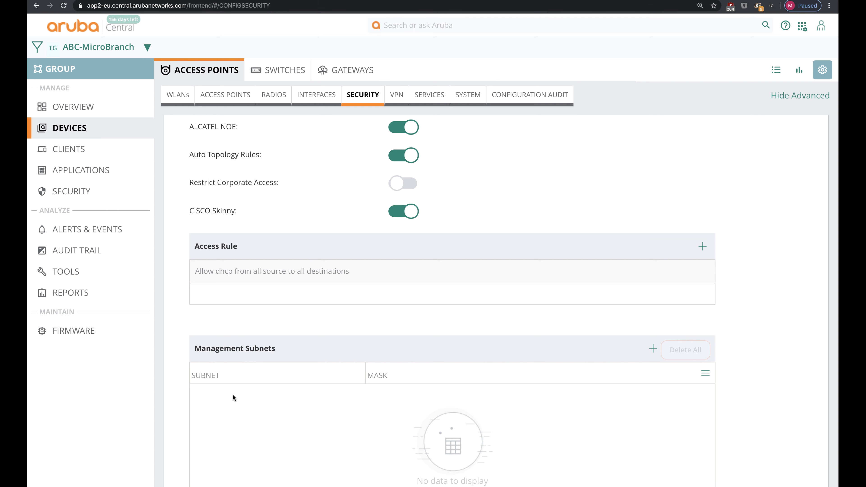
scroll(233, 396, "down", 3)
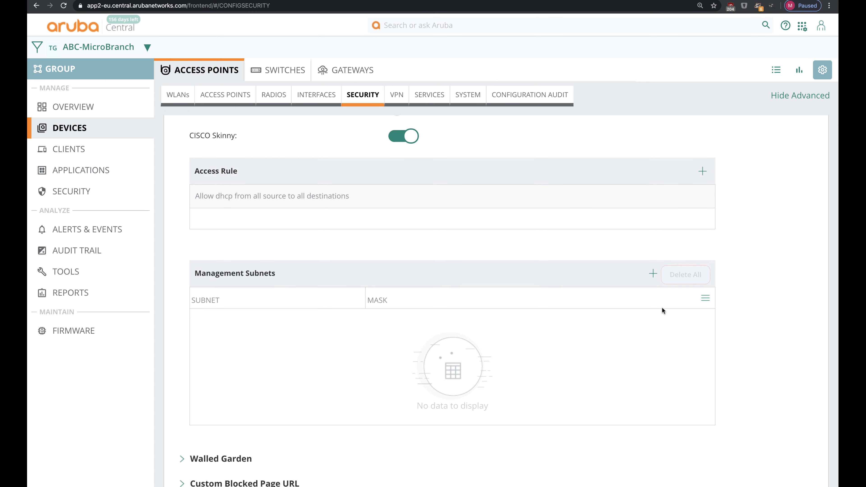
Step: Add management subnet 10.90.100.0 / 255.255.255.0 to the firewall settings and save
left_click(653, 274)
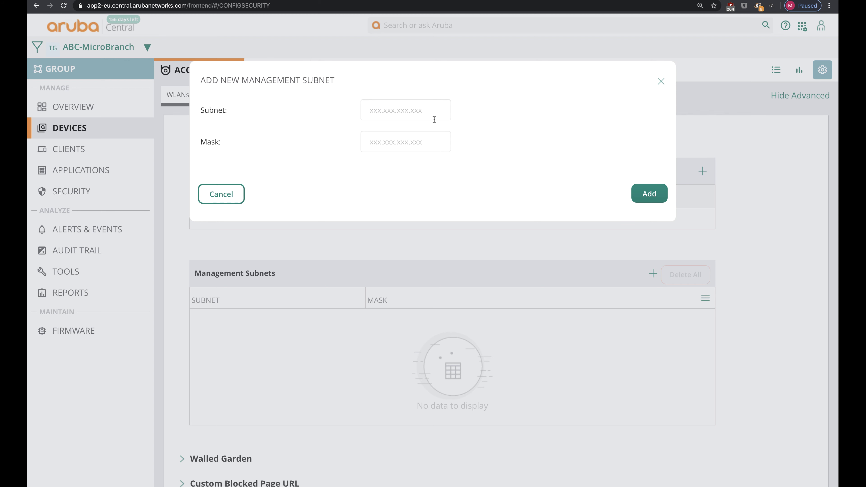
left_click(427, 112)
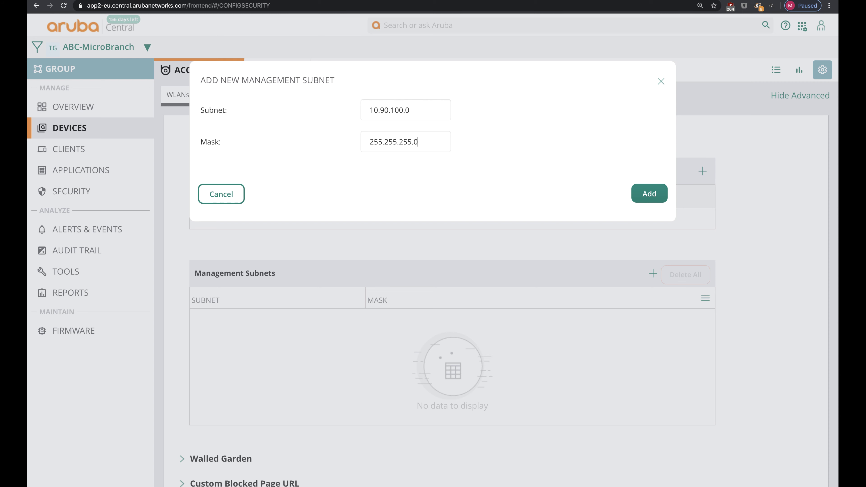
left_click(652, 187)
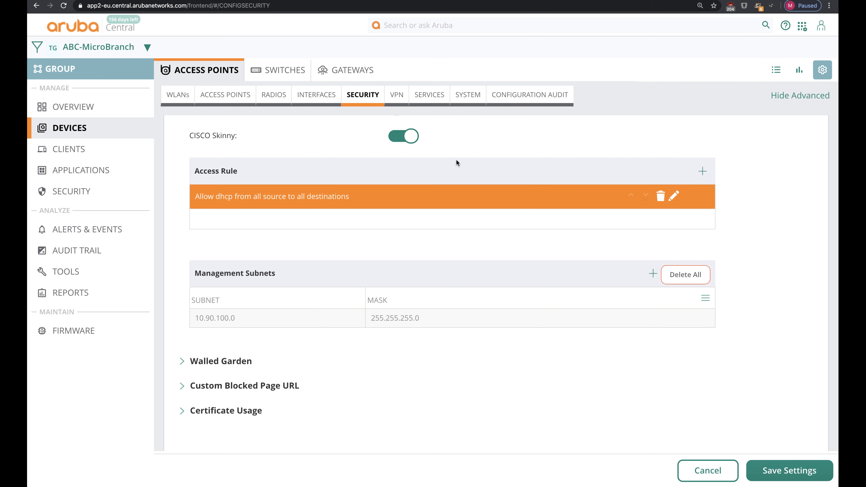
left_click(443, 324)
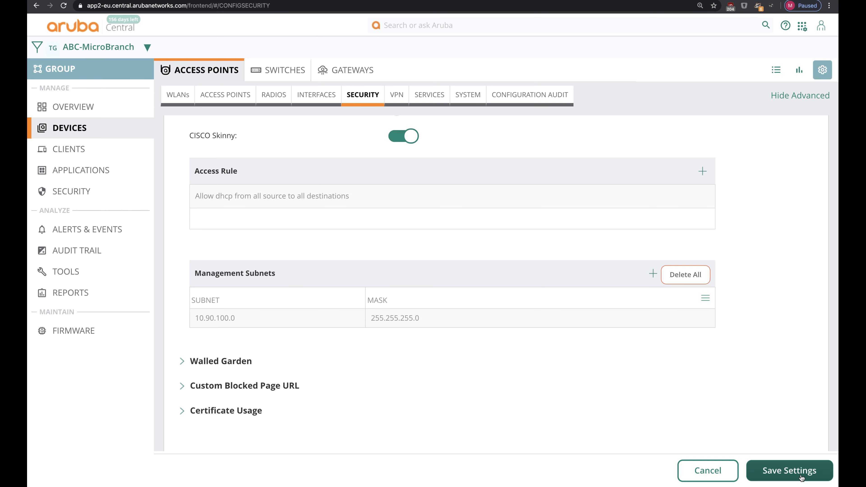
left_click(789, 470)
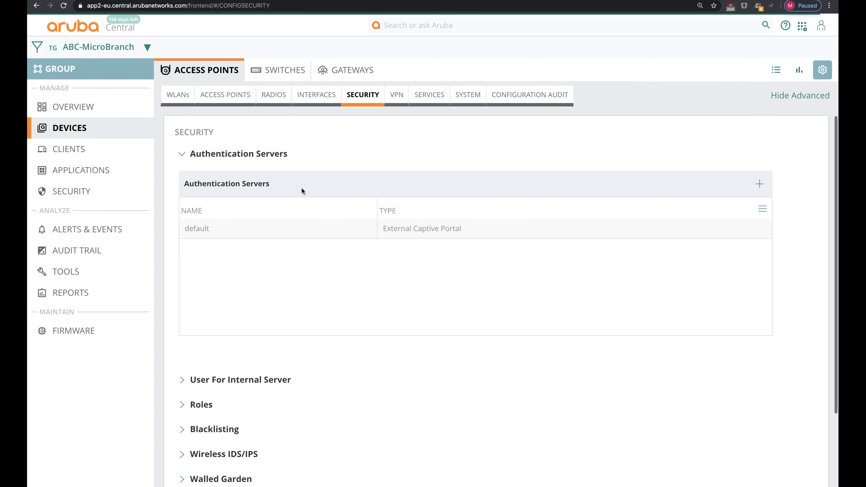
Step: Open the MicroBranch-Corp SSID's Access settings and switch them to Network Based
left_click(173, 100)
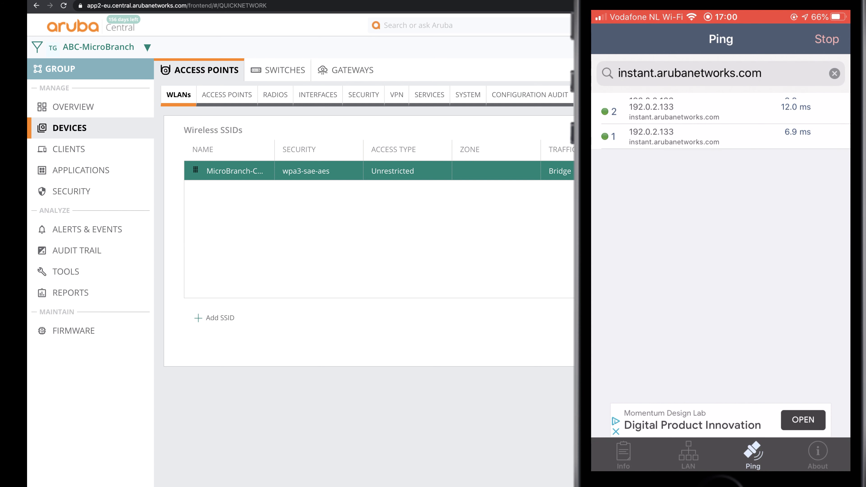
left_click(733, 171)
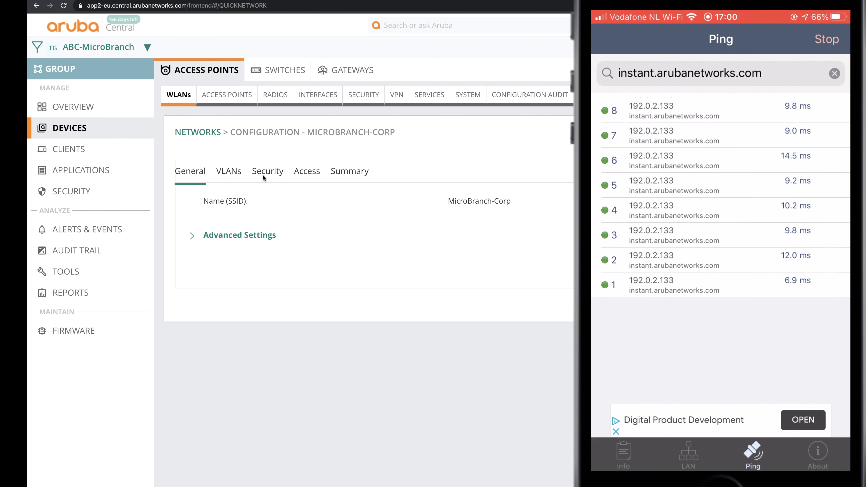
left_click(293, 172)
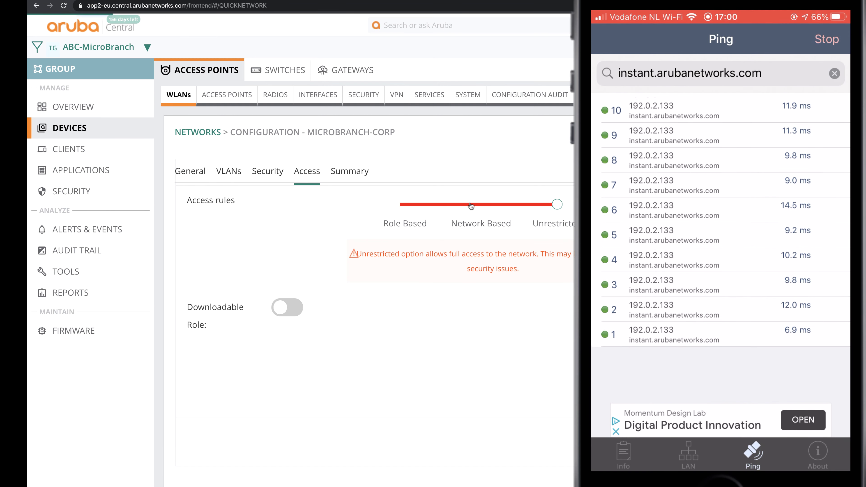
left_click(482, 204)
scroll(307, 324, "down", 3)
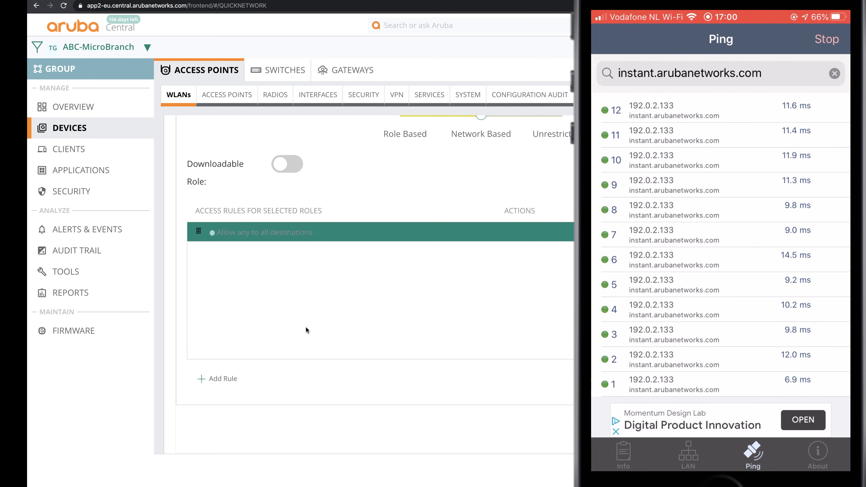
Step: Add an access rule denying any traffic to the AP IP
left_click(203, 378)
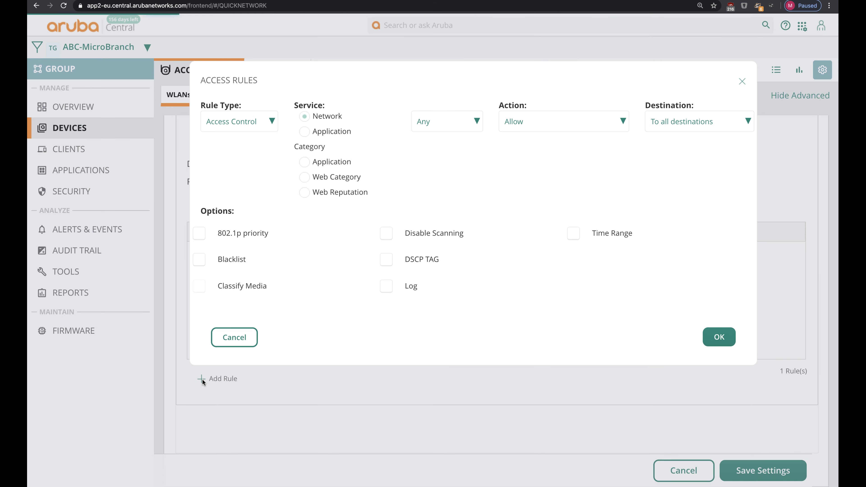
left_click(546, 116)
left_click(518, 131)
left_click(678, 122)
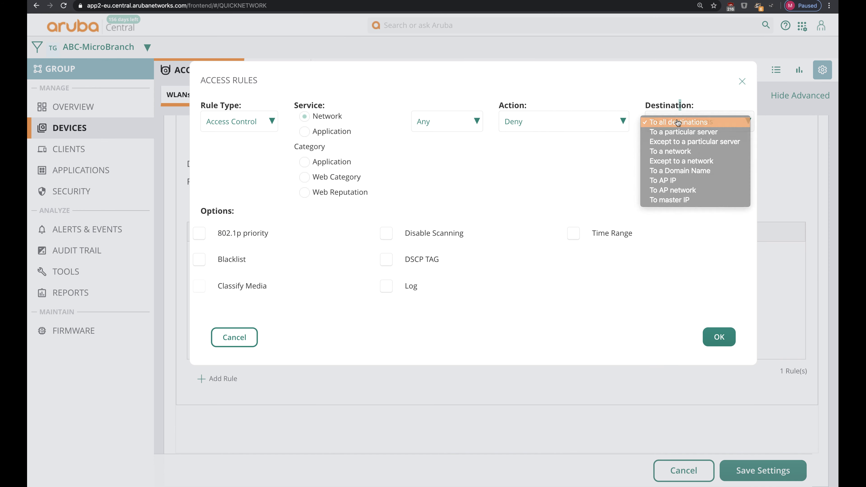
left_click(676, 190)
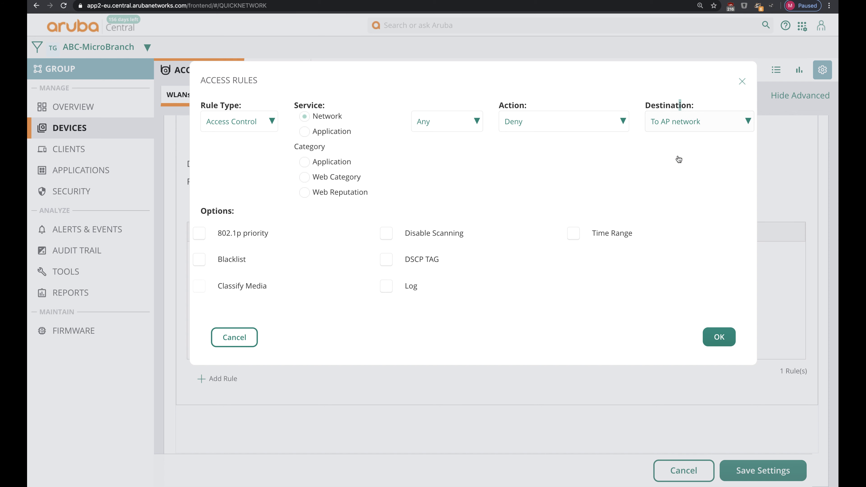
left_click(685, 115)
left_click(681, 115)
left_click(719, 337)
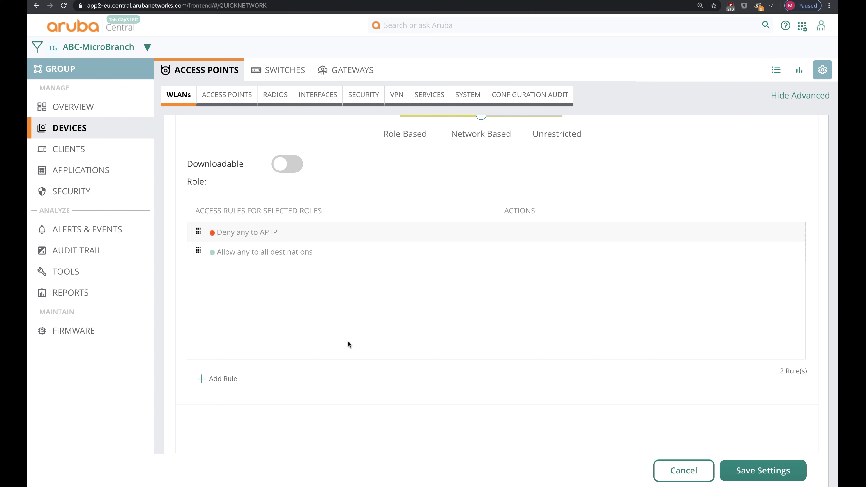
Step: Add an access rule denying any traffic to the master IP and save the SSID
left_click(198, 384)
left_click(477, 121)
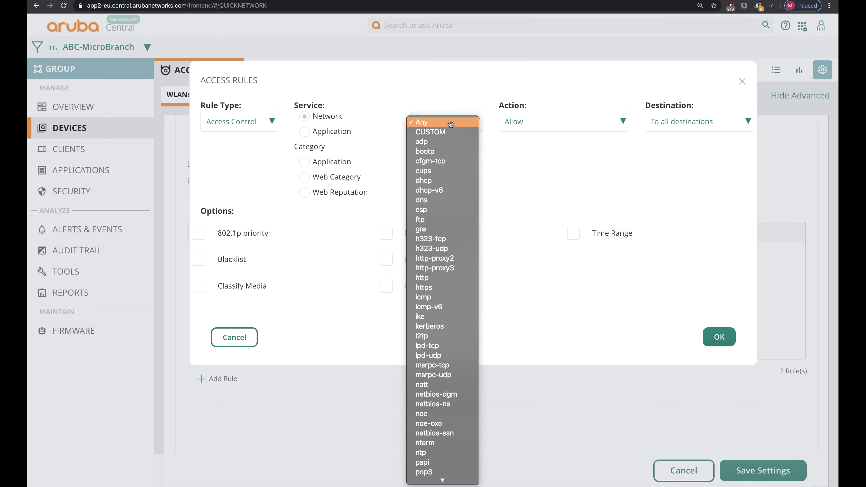
left_click(529, 123)
left_click(528, 124)
left_click(511, 127)
left_click(699, 121)
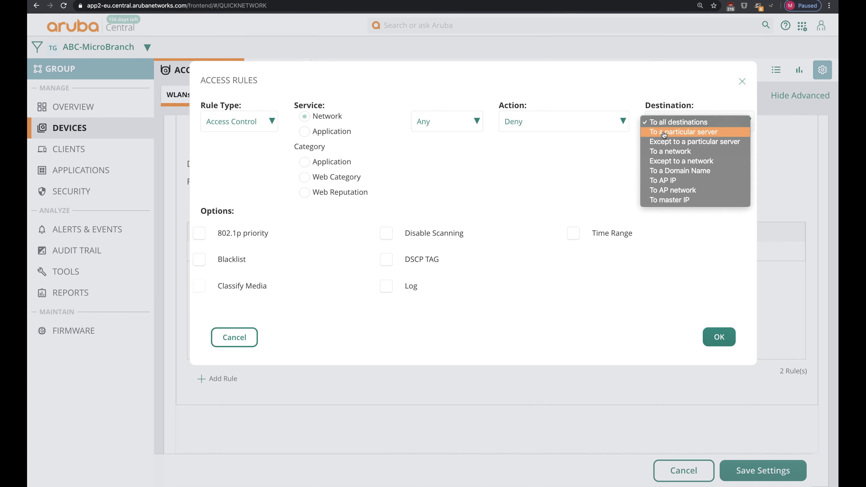
left_click(673, 205)
left_click(722, 335)
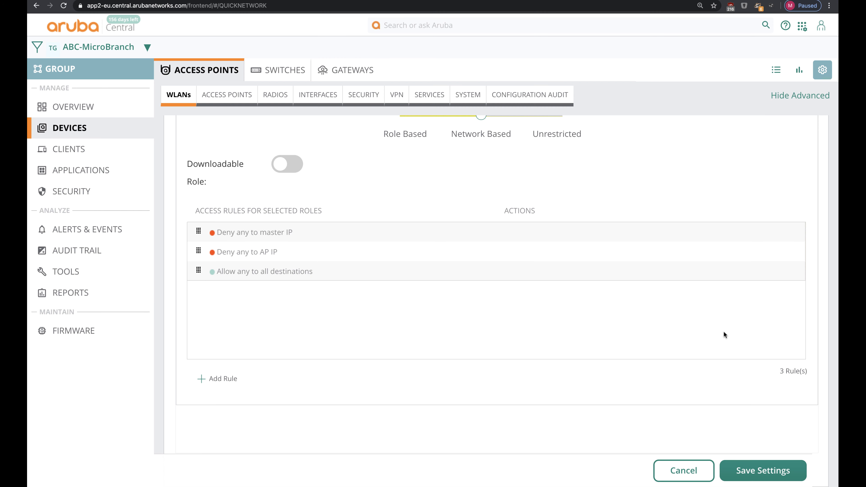
left_click(765, 473)
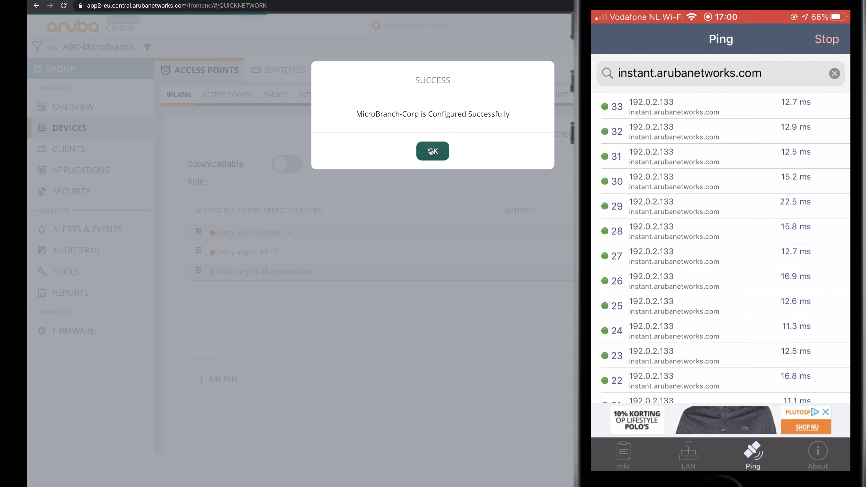
Step: Set the MicroBranch-Corp-Wired port profile's access rules to Network Based
left_click(431, 151)
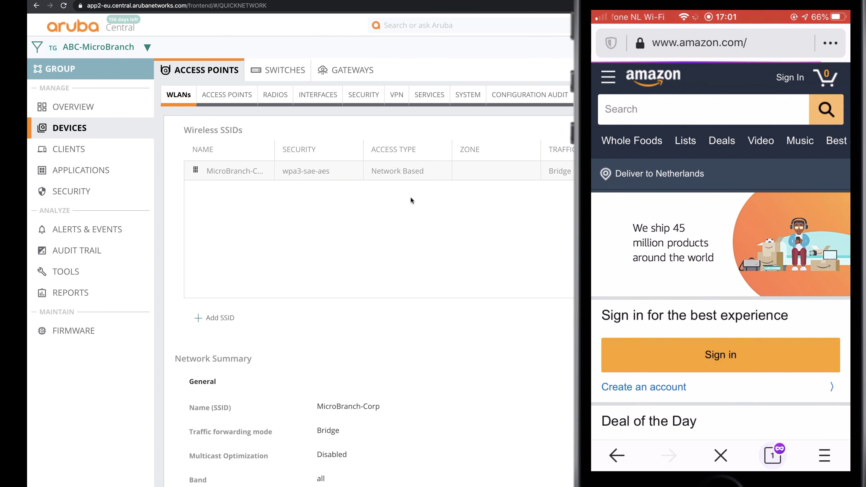
left_click(331, 96)
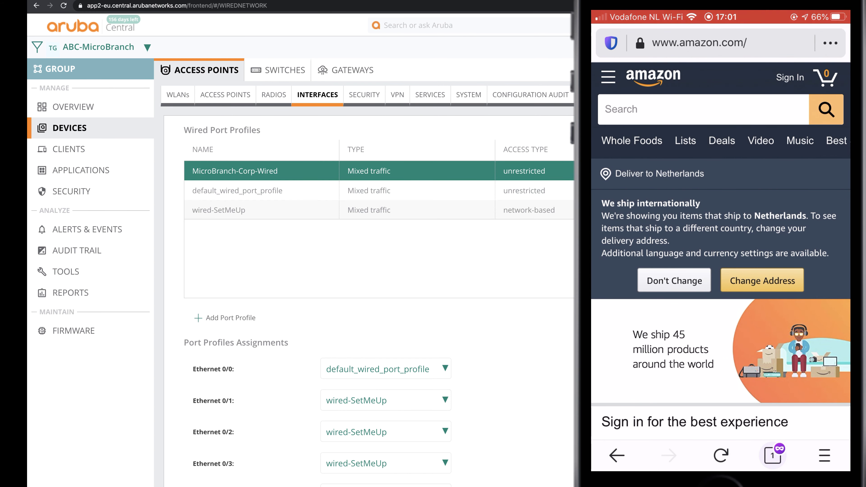
left_click(396, 170)
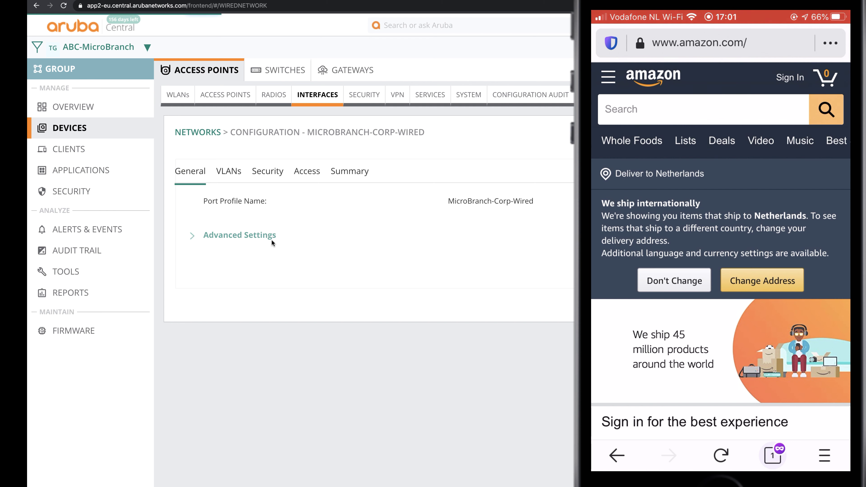
left_click(257, 239)
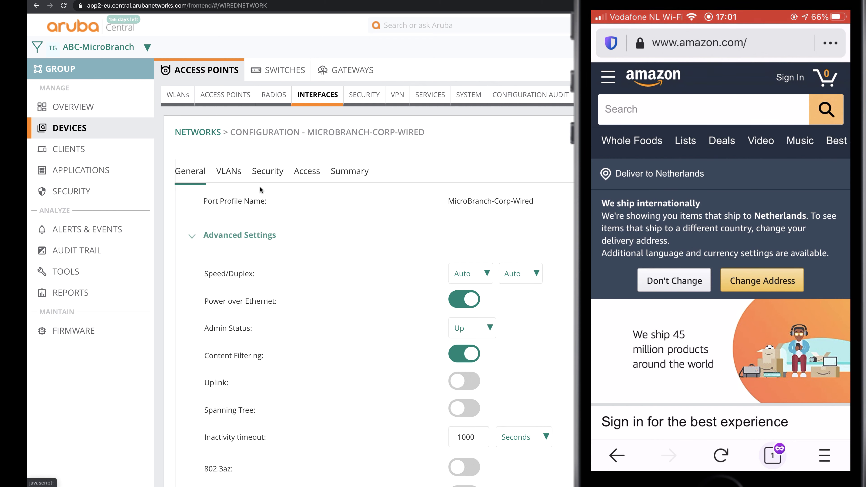
left_click(306, 171)
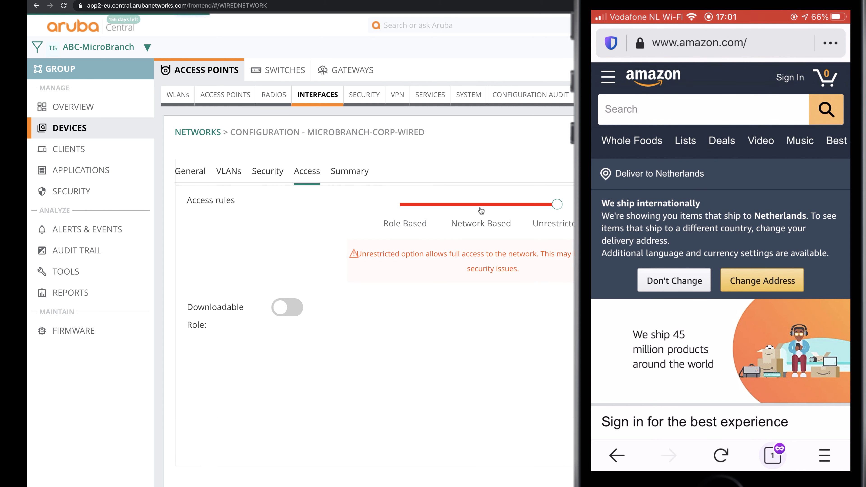
scroll(262, 354, "down", 2)
left_click(221, 407)
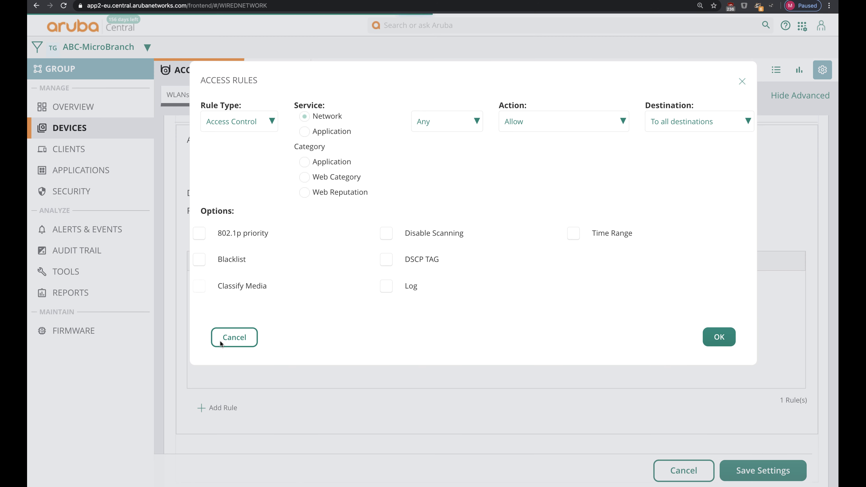
Step: Add Deny any rules to the AP IP and master IP, and save the wired profile
left_click(530, 124)
left_click(511, 131)
left_click(667, 177)
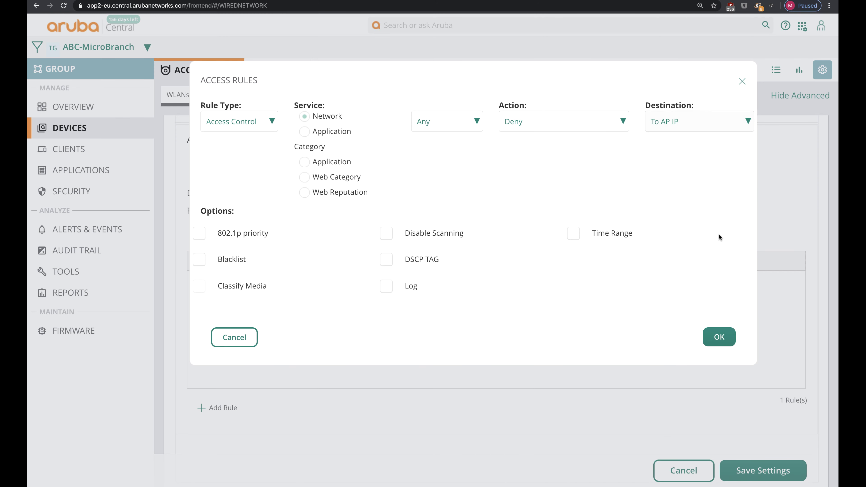
left_click(719, 336)
left_click(239, 409)
left_click(562, 121)
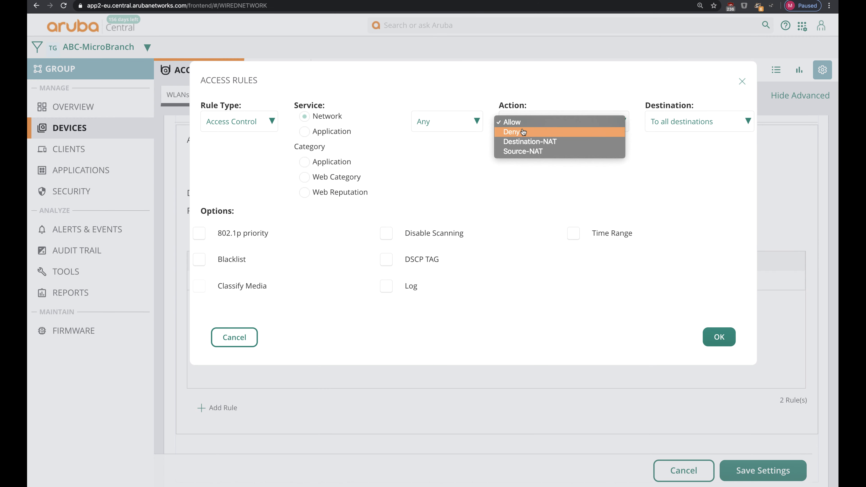
left_click(518, 132)
left_click(699, 121)
left_click(682, 206)
left_click(719, 337)
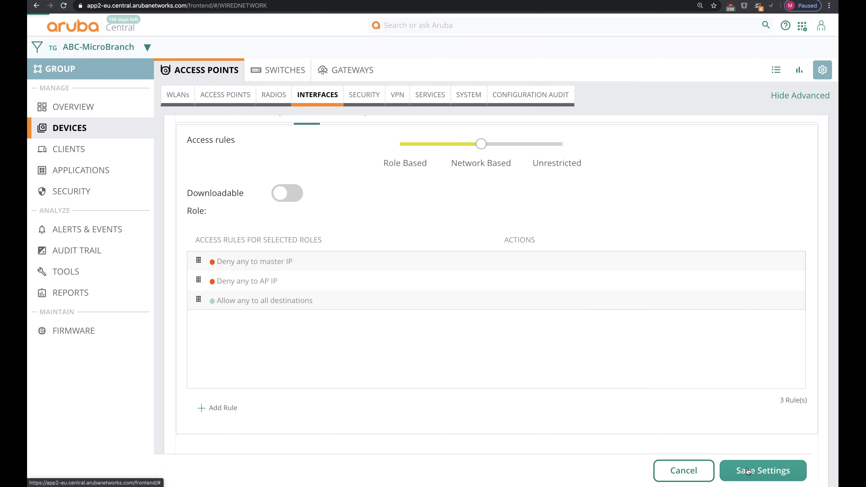
left_click(762, 470)
Step: Return to the access point list
left_click(439, 151)
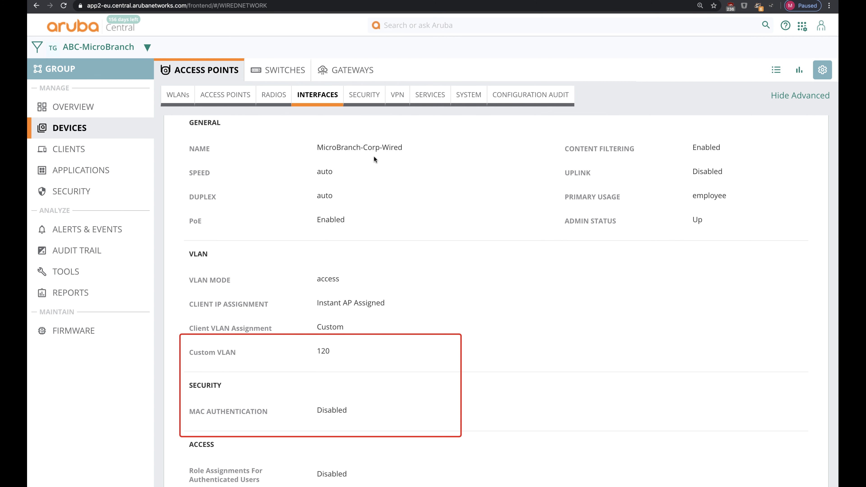
scroll(343, 135, "down", 4)
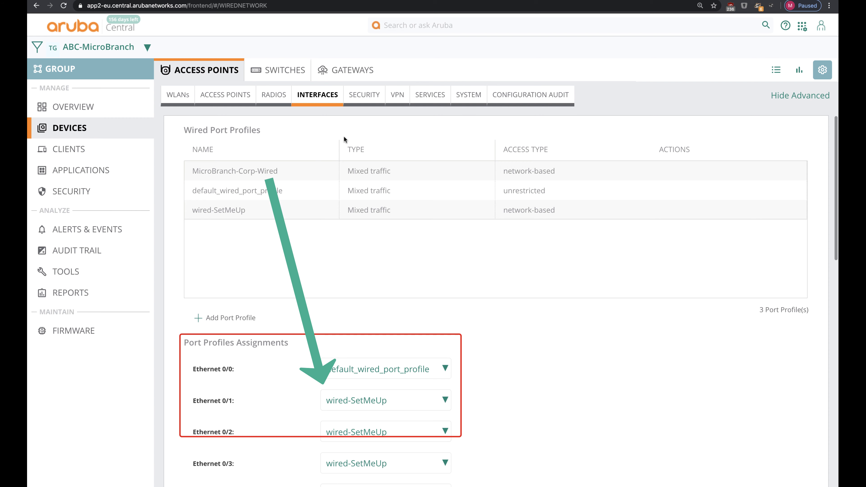
left_click(776, 71)
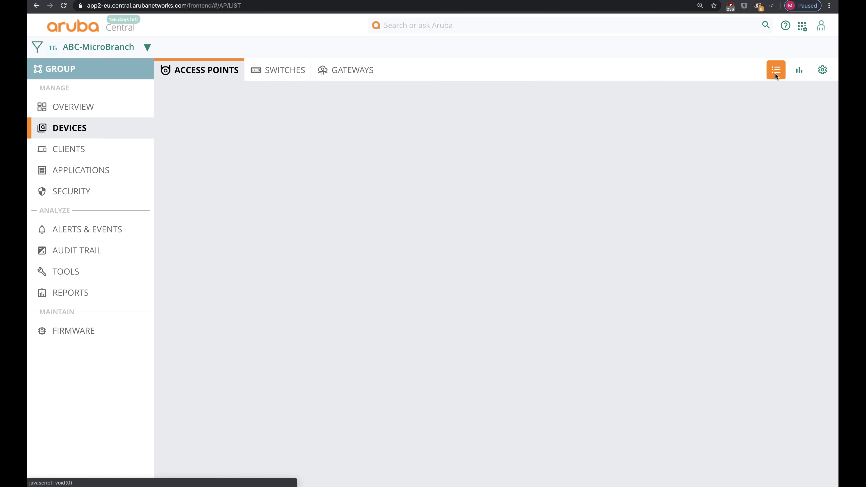
Step: From the access point's client list, open the iPhone client's SESSIONS view
left_click(215, 198)
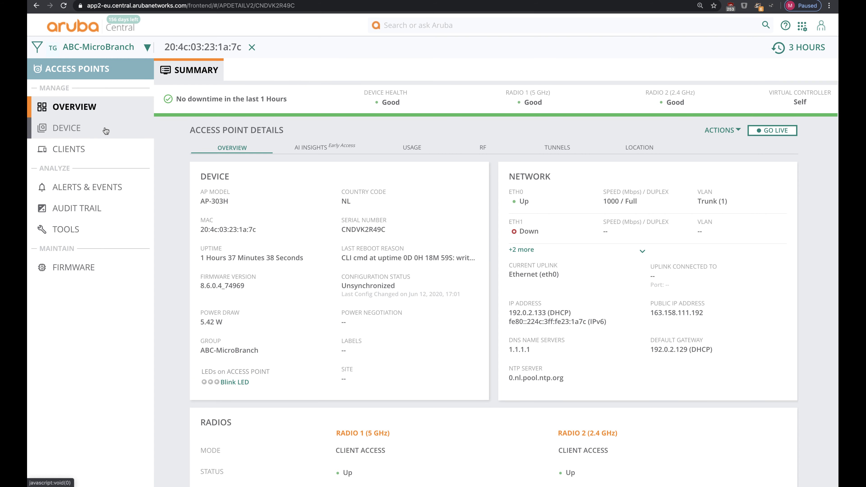
left_click(106, 149)
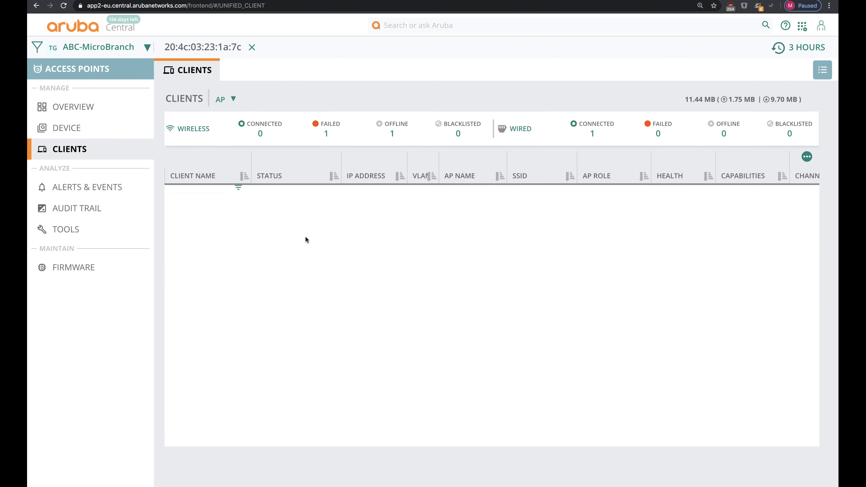
left_click(195, 197)
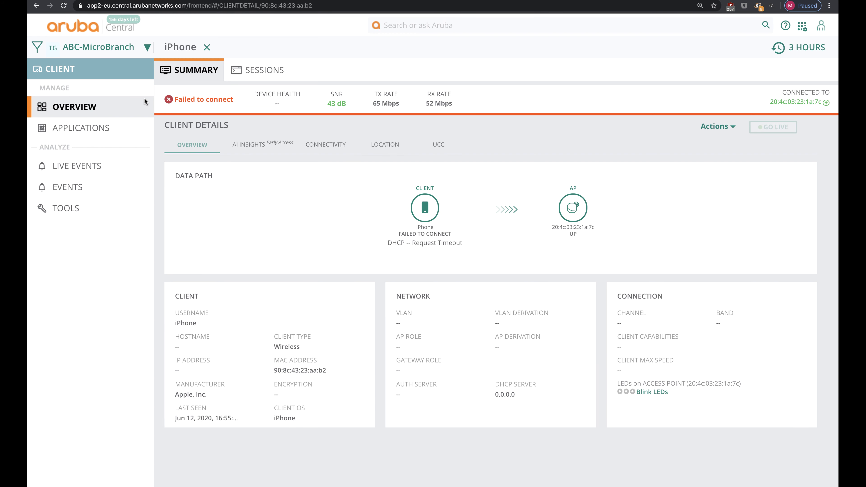
left_click(253, 68)
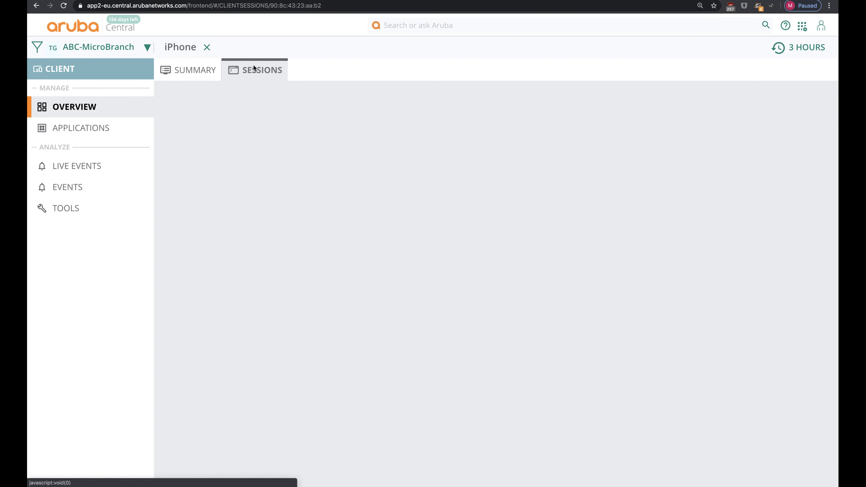